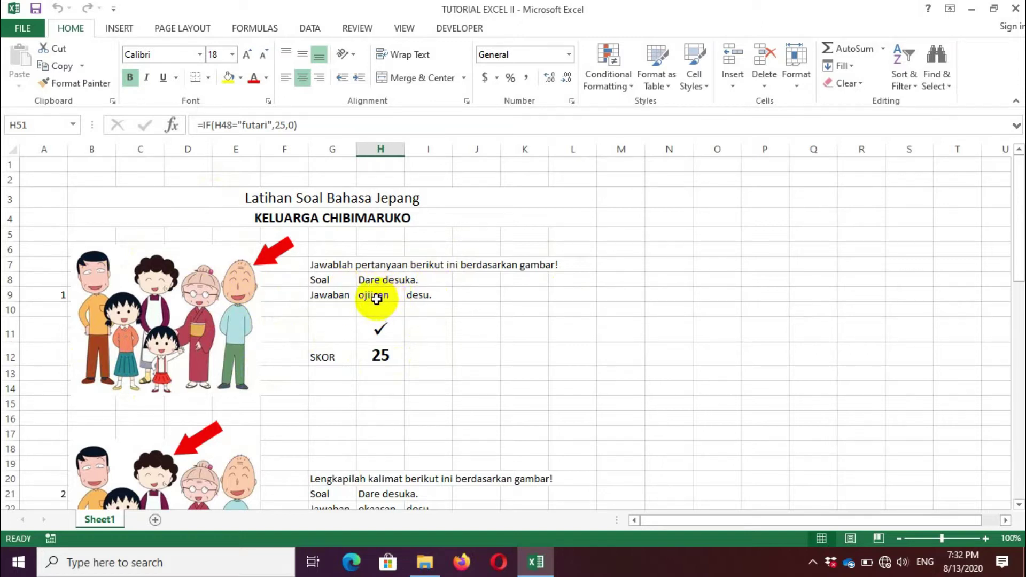
Step: Clear the answer 'ojiisan' from H9 so question 1 shows a cross and SKOR 0
{"action": "left_click", "coordinate": [376, 295]}
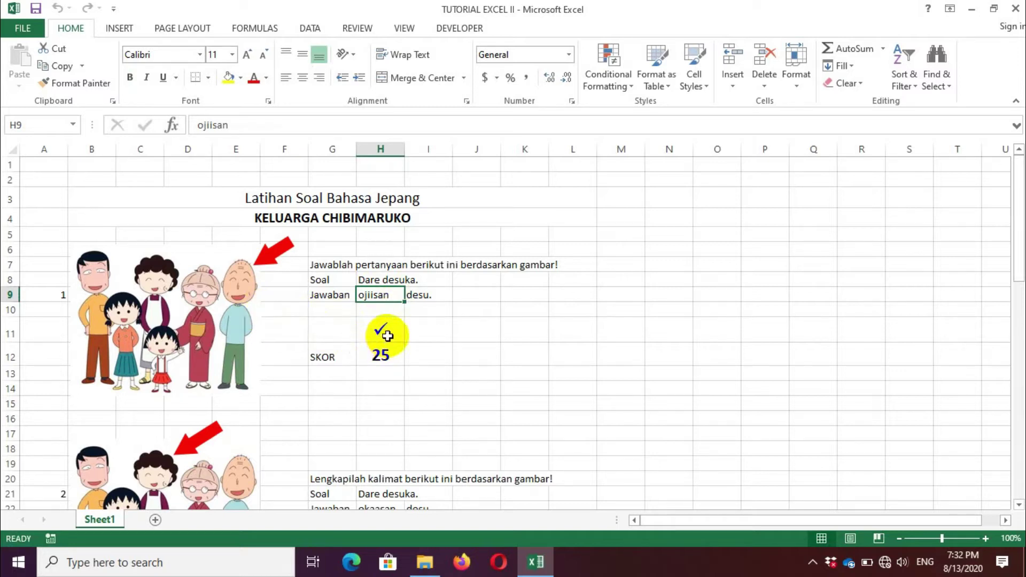
{"action": "key", "text": "Delete"}
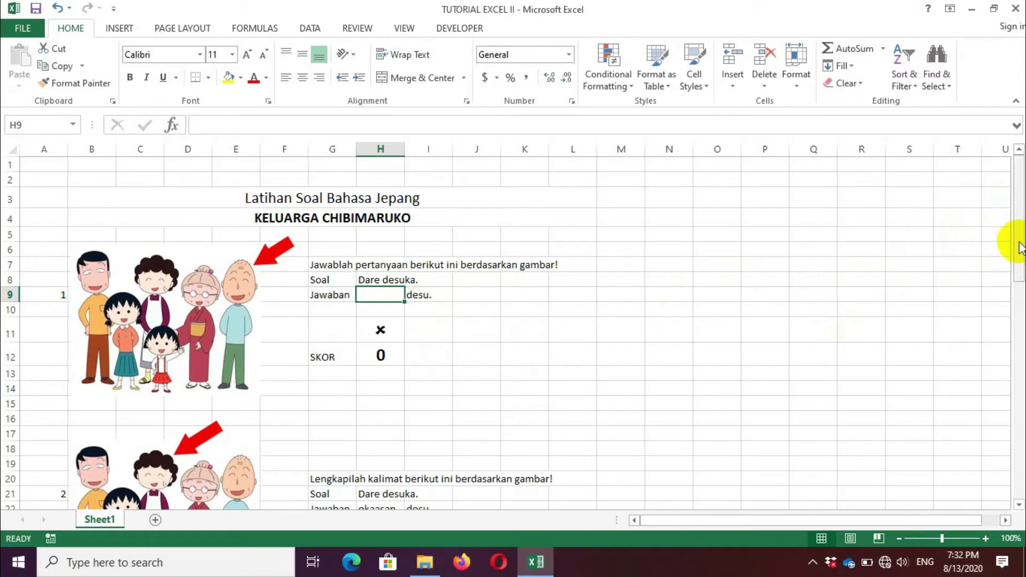
{"action": "left_click_drag", "start_coordinate": [1019, 247], "coordinate": [1011, 315]}
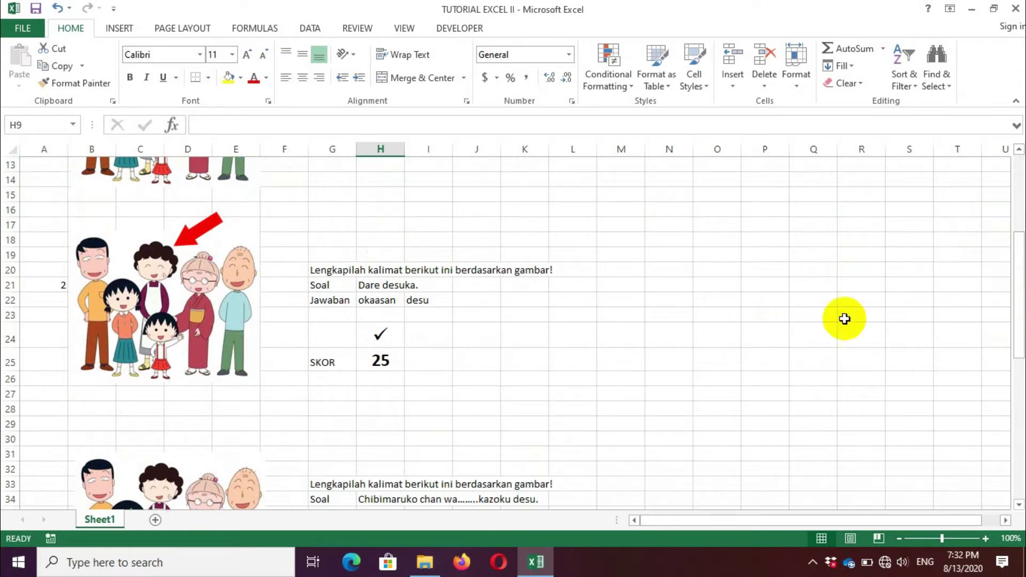
{"action": "left_click_drag", "start_coordinate": [1016, 280], "coordinate": [1011, 407]}
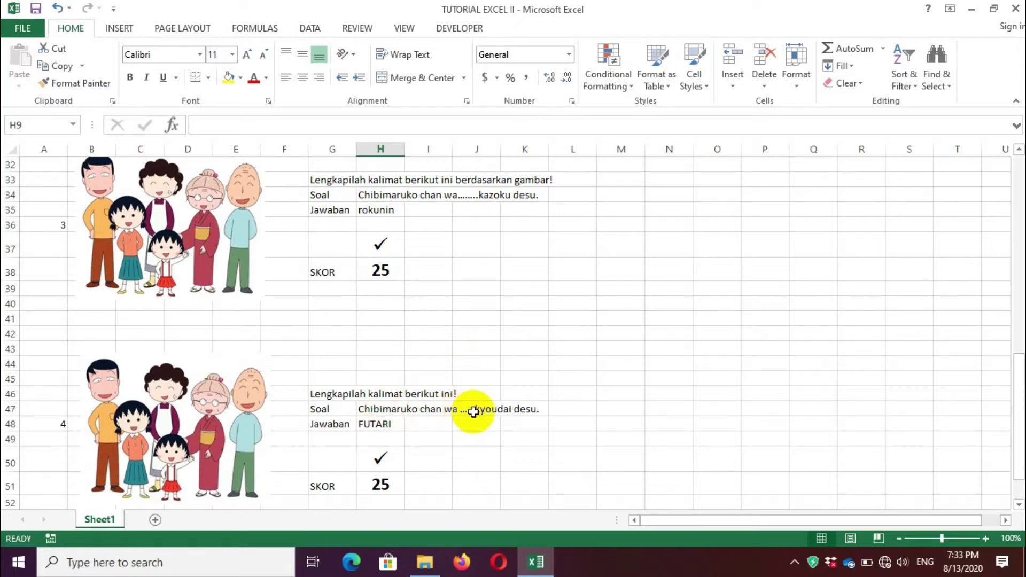
{"action": "scroll", "coordinate": [474, 412], "scroll_direction": "up", "scroll_amount": 10}
{"action": "scroll", "coordinate": [473, 411], "scroll_direction": "up", "scroll_amount": 1}
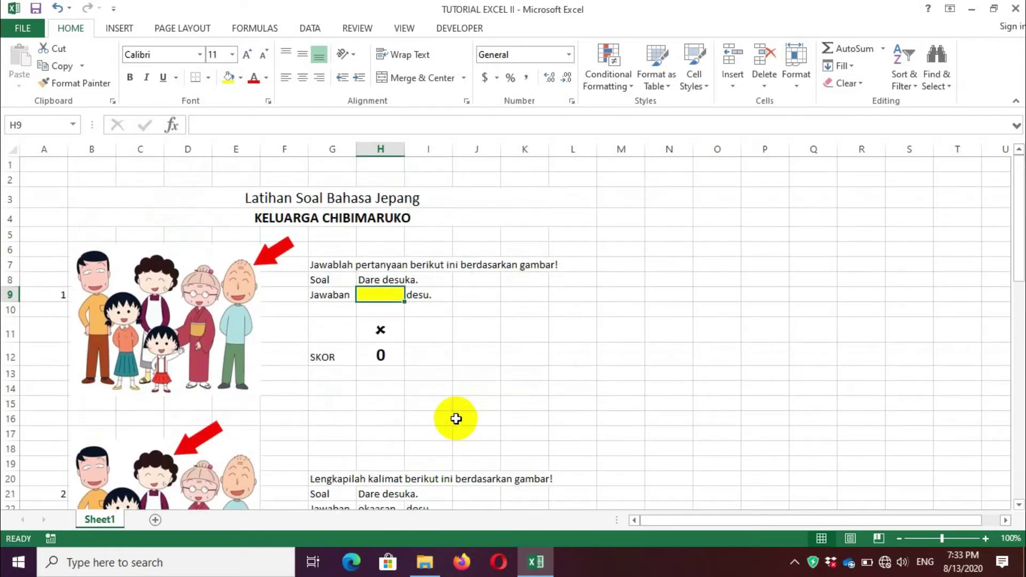
{"action": "left_click_drag", "start_coordinate": [1018, 270], "coordinate": [1010, 414]}
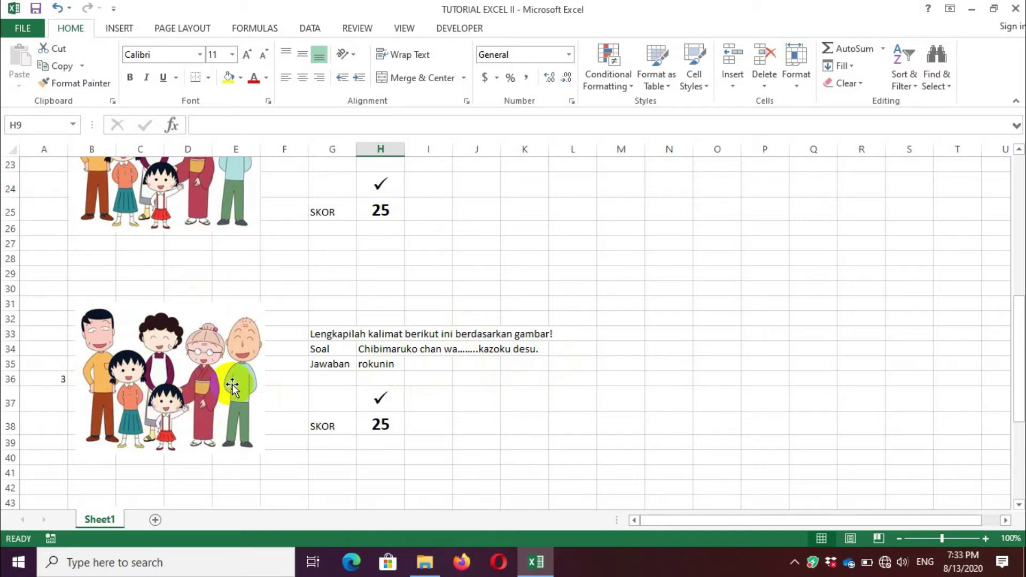
Step: Change question 3's answer in H35 from rokunin to 'gonin' and check that NILAI drops to 50
{"action": "left_click", "coordinate": [376, 369]}
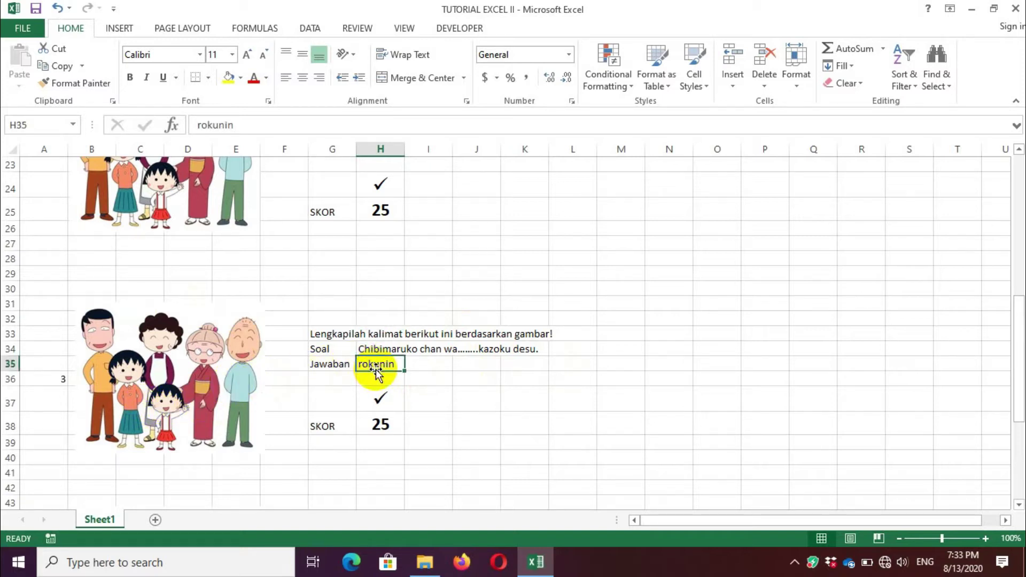
{"action": "type", "text": "gonin"}
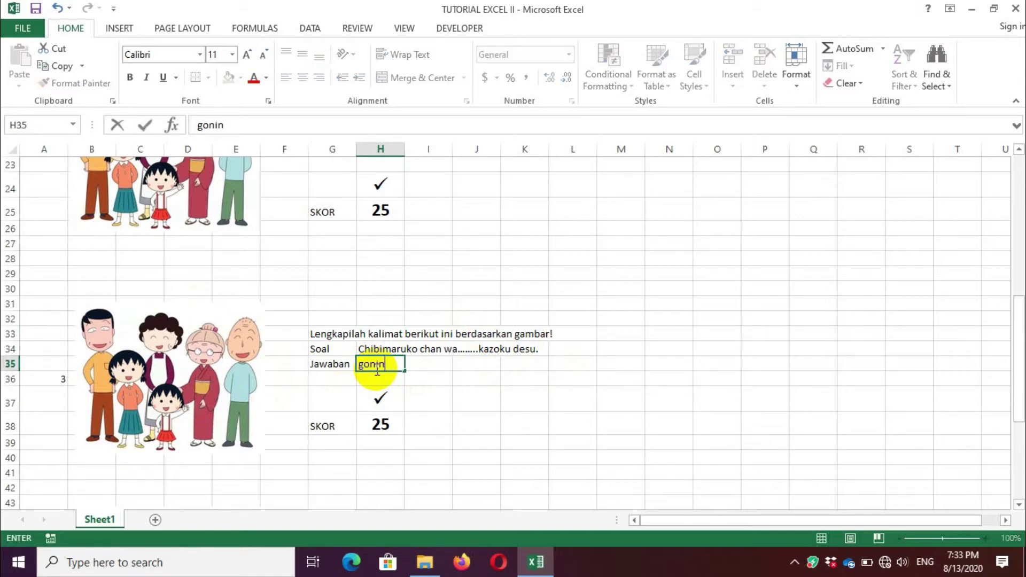
{"action": "key", "text": "Return"}
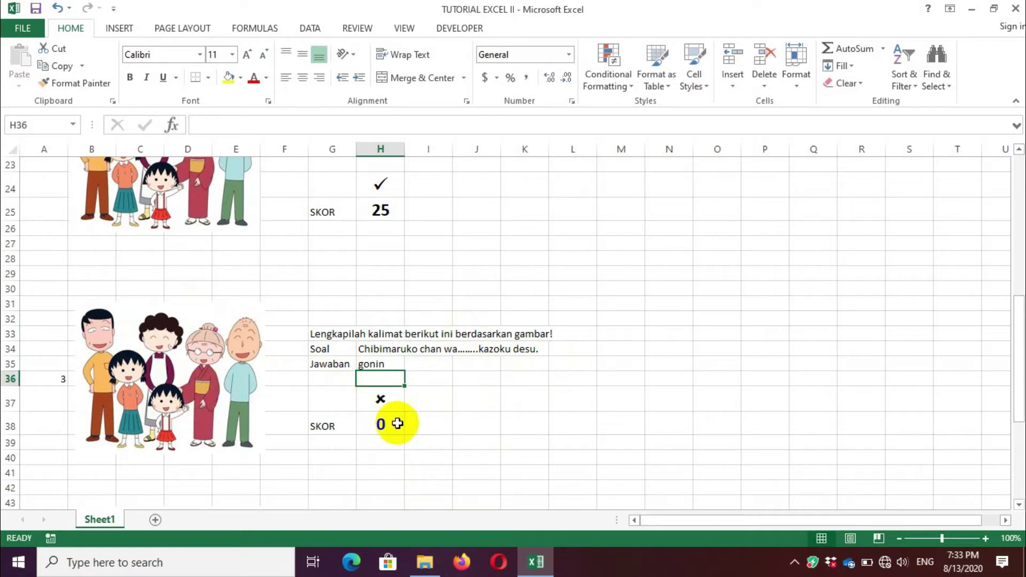
{"action": "left_click_drag", "start_coordinate": [1020, 317], "coordinate": [1019, 415]}
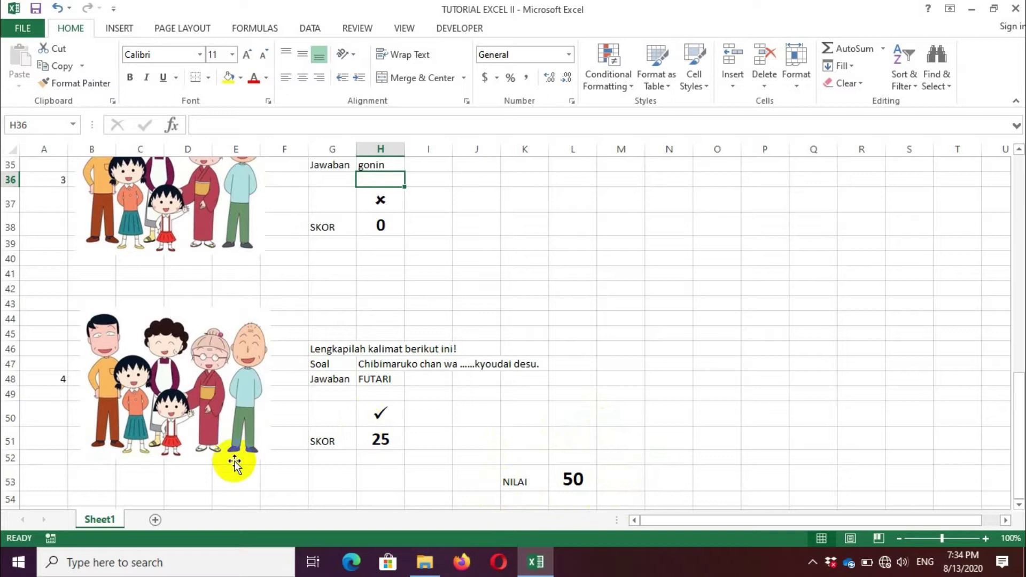
Step: Add a new Sheet2 and enter the title 'Latihan soal Bahasa Jepang' in B2
{"action": "left_click", "coordinate": [156, 519]}
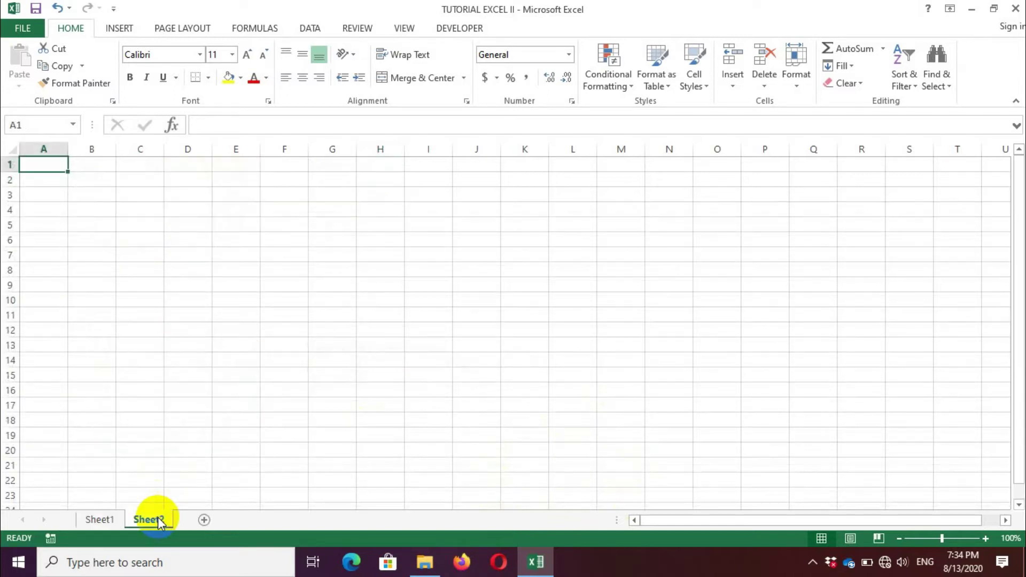
{"action": "left_click", "coordinate": [88, 184]}
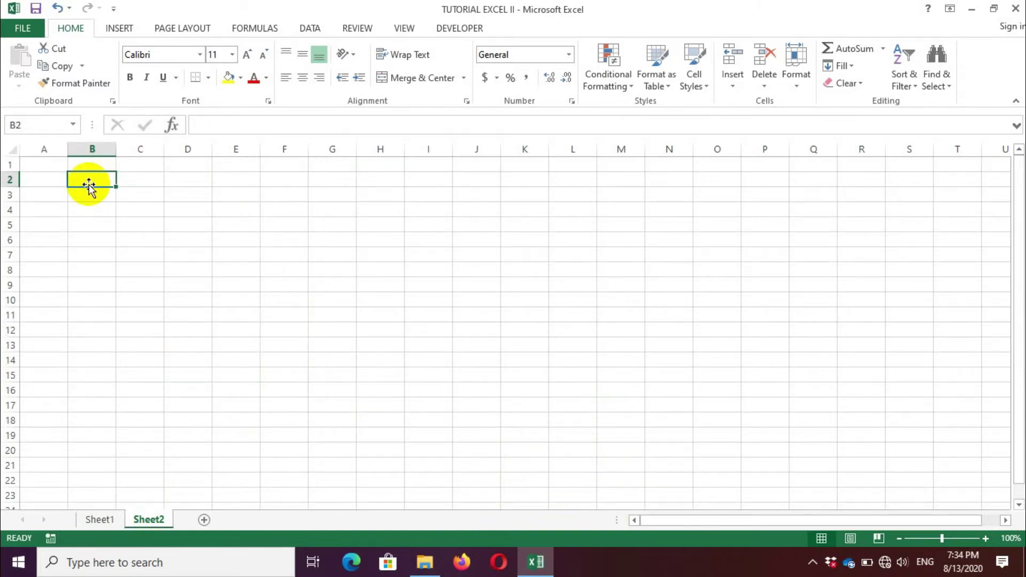
{"action": "type", "text": "Latihan"}
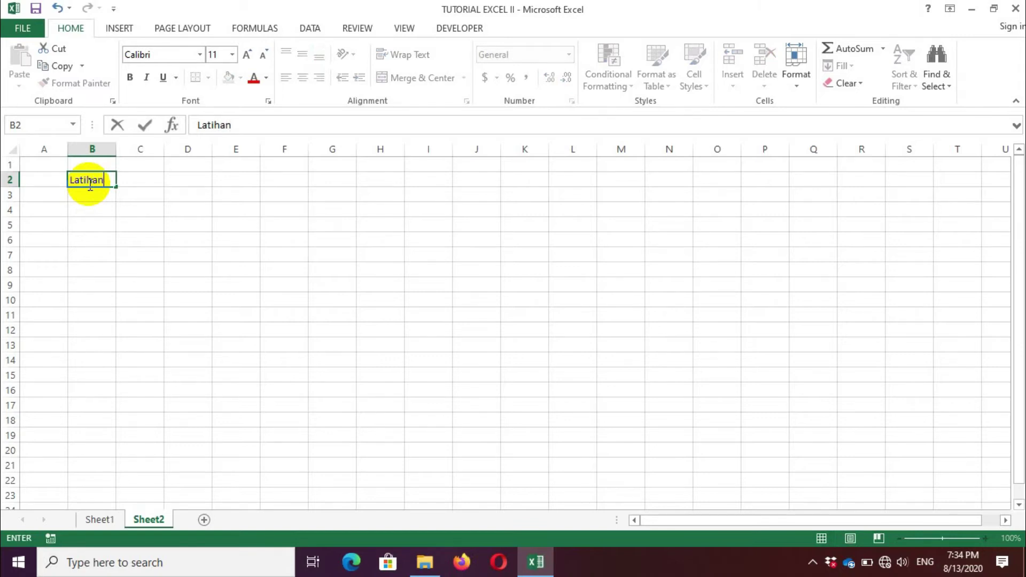
{"action": "type", "text": " soal Bahasa "}
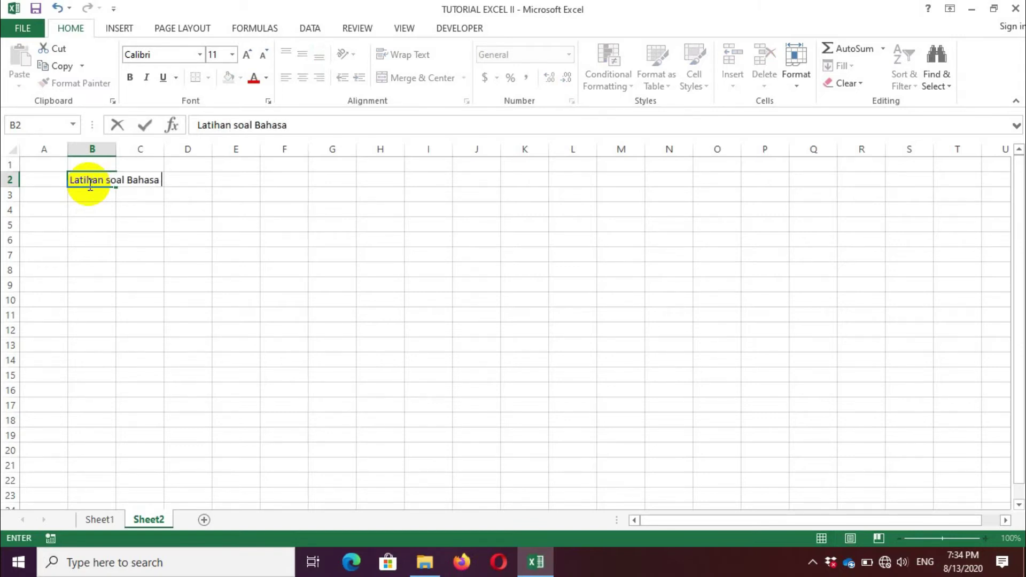
{"action": "type", "text": "Jepang"}
{"action": "key", "text": "Return"}
{"action": "key", "text": "Return"}
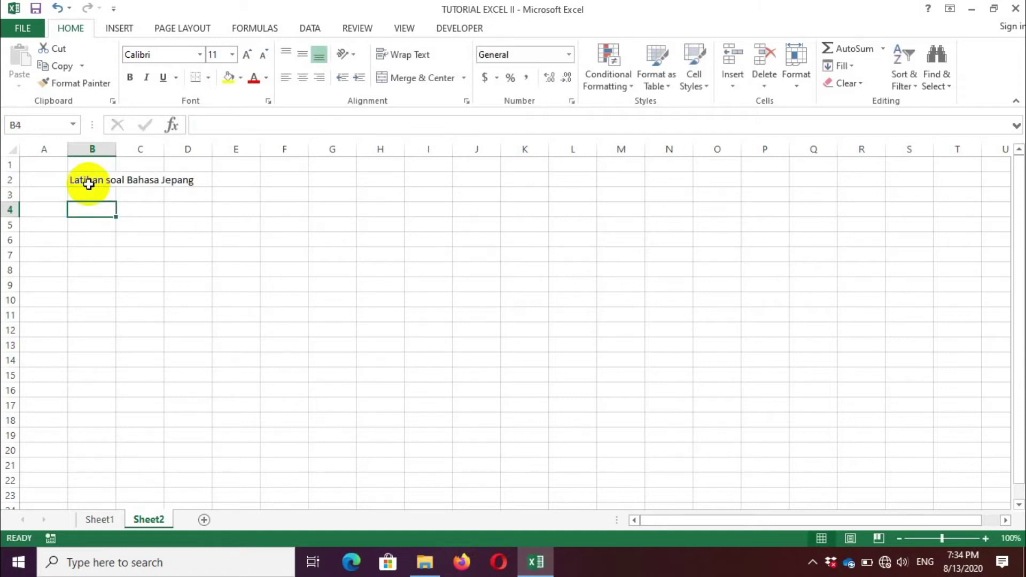
Step: Enter the subtitle 'Keluarga Chibimaruko Chan' in B4 and question number 1 in A6
{"action": "type", "text": "Kel"}
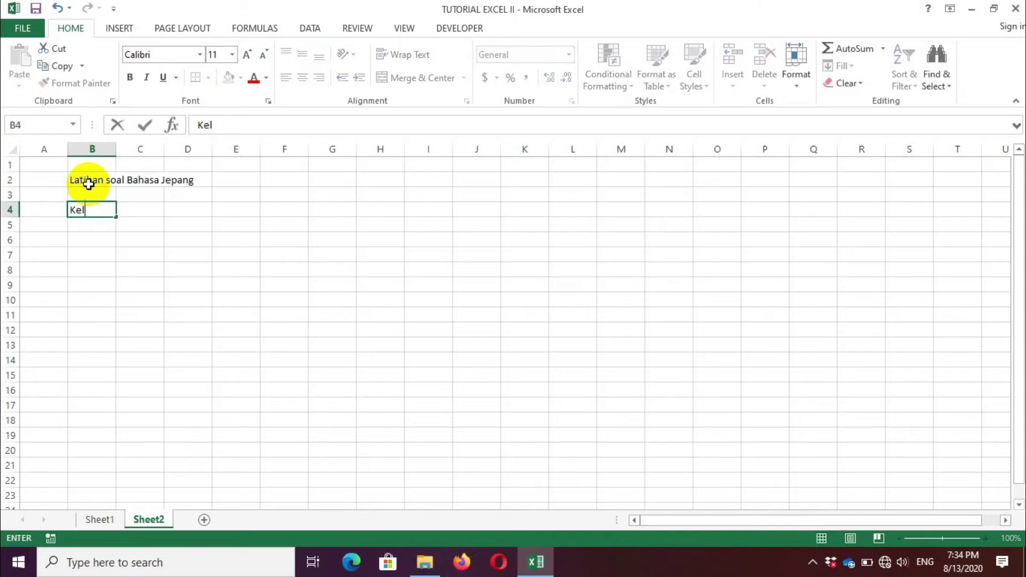
{"action": "type", "text": "uarga C"}
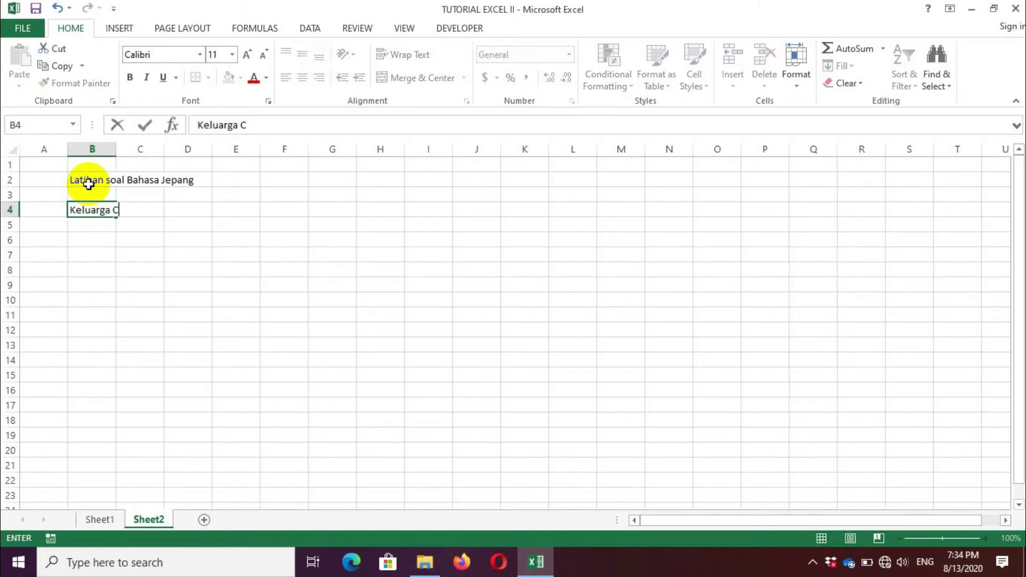
{"action": "type", "text": "hinib"}
{"action": "key", "text": "BackSpace"}
{"action": "key", "text": "BackSpace"}
{"action": "type", "text": "bimaruk"}
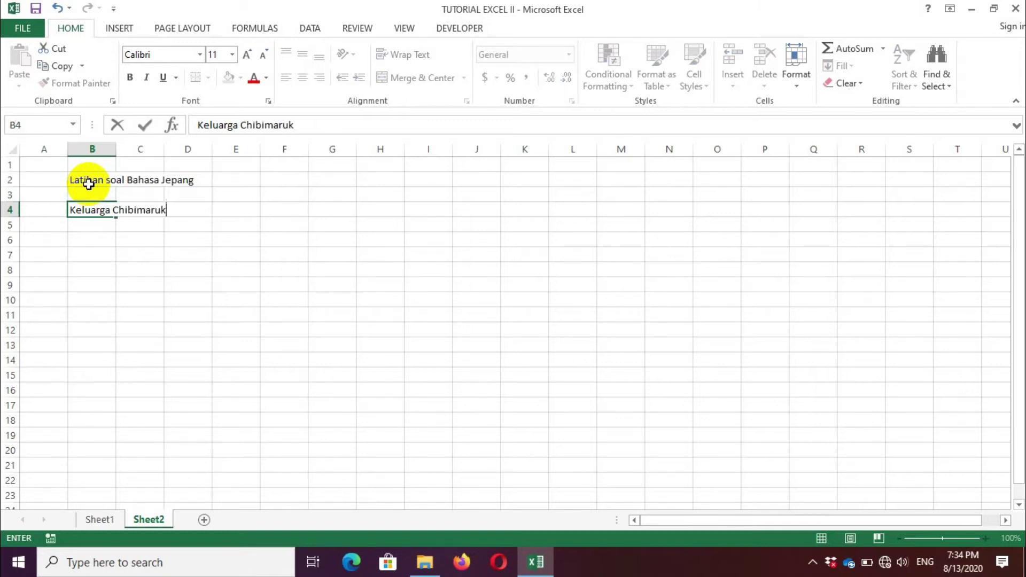
{"action": "type", "text": "o Chan"}
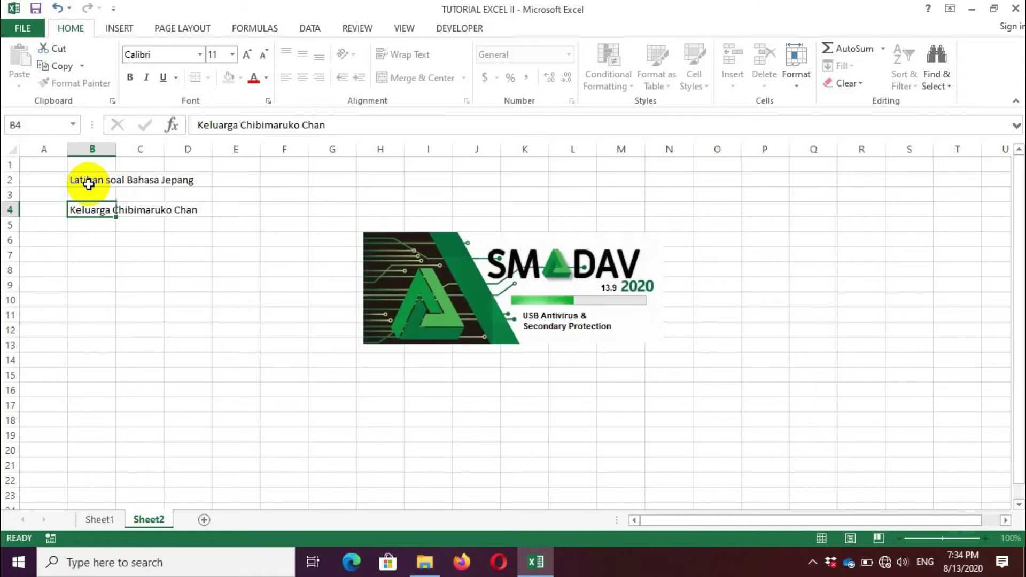
{"action": "key", "text": "Return"}
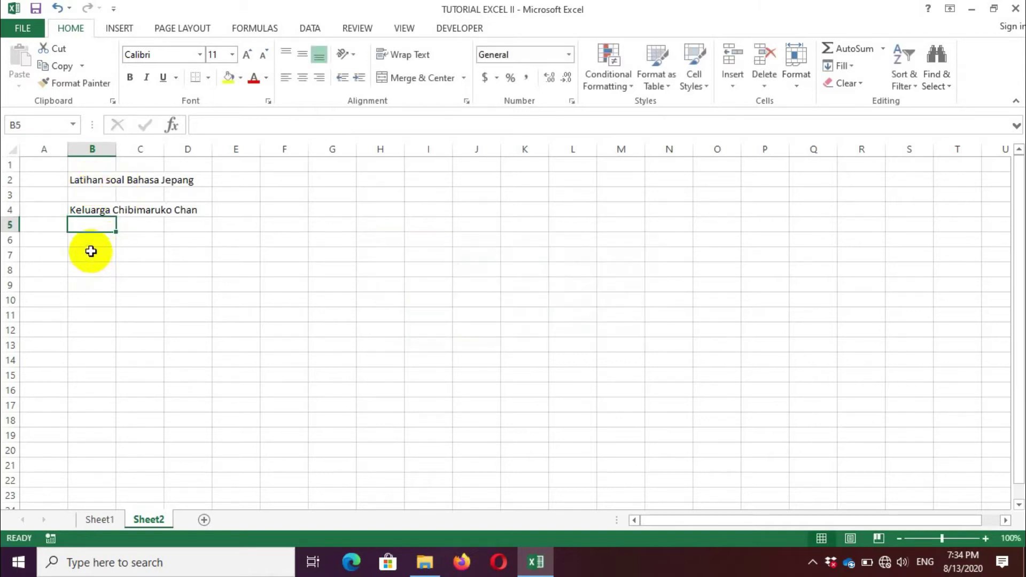
{"action": "left_click", "coordinate": [91, 253]}
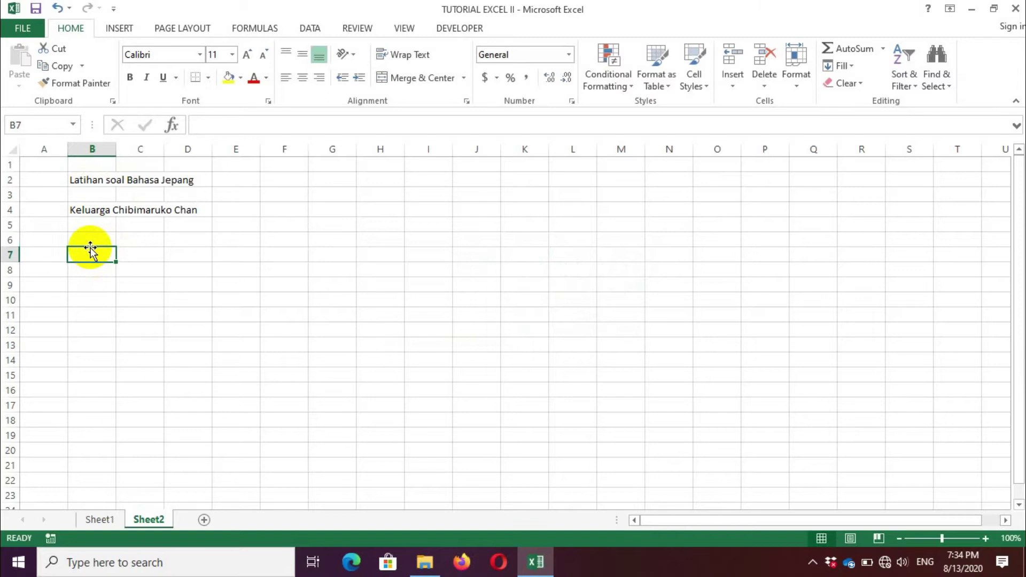
{"action": "left_click", "coordinate": [48, 242]}
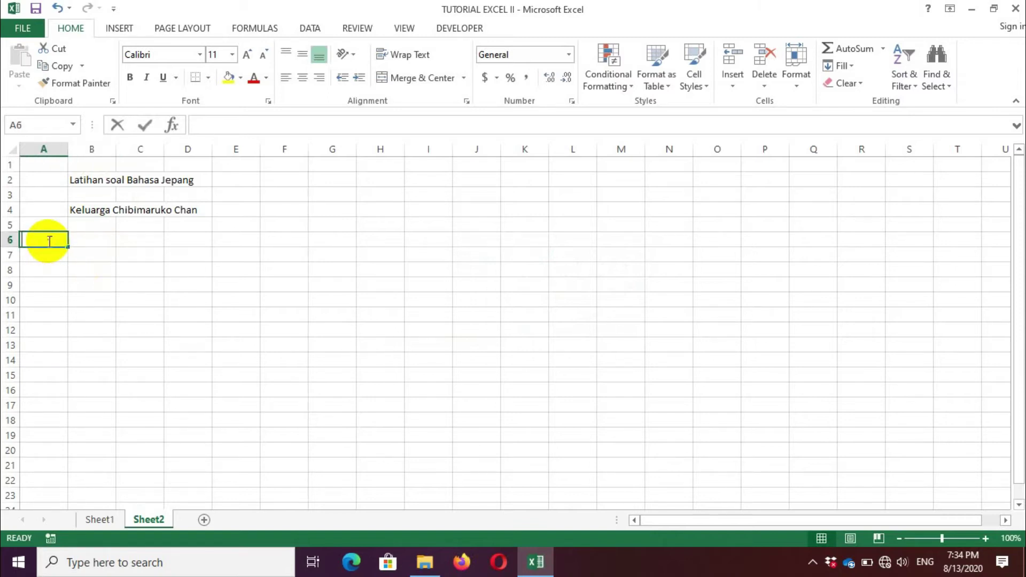
{"action": "type", "text": "1"}
{"action": "key", "text": "Tab"}
{"action": "key", "text": "Tab"}
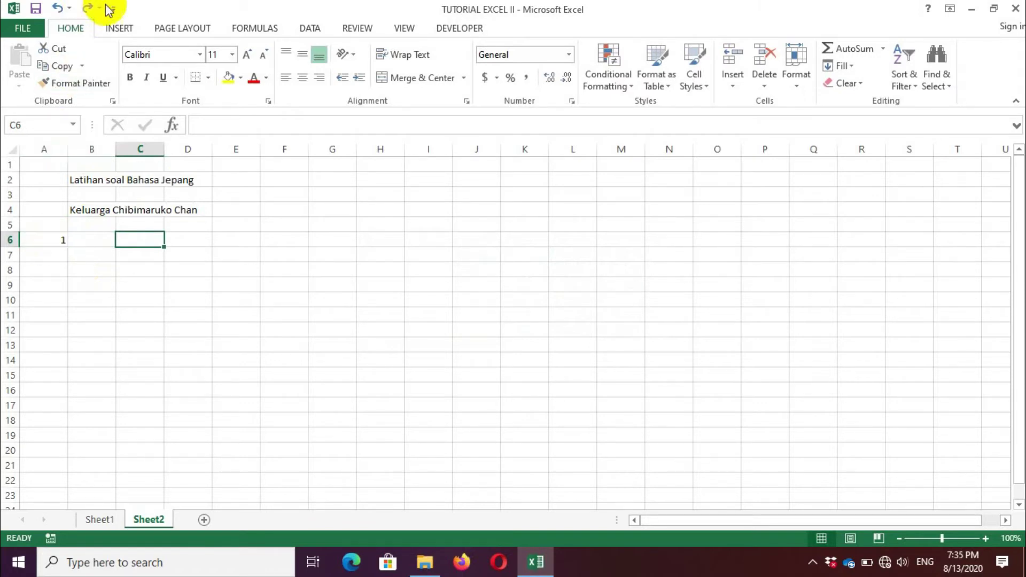
Step: Insert the Chibimaruko Chan family image file into Sheet2
{"action": "left_click", "coordinate": [122, 28]}
{"action": "left_click", "coordinate": [123, 31]}
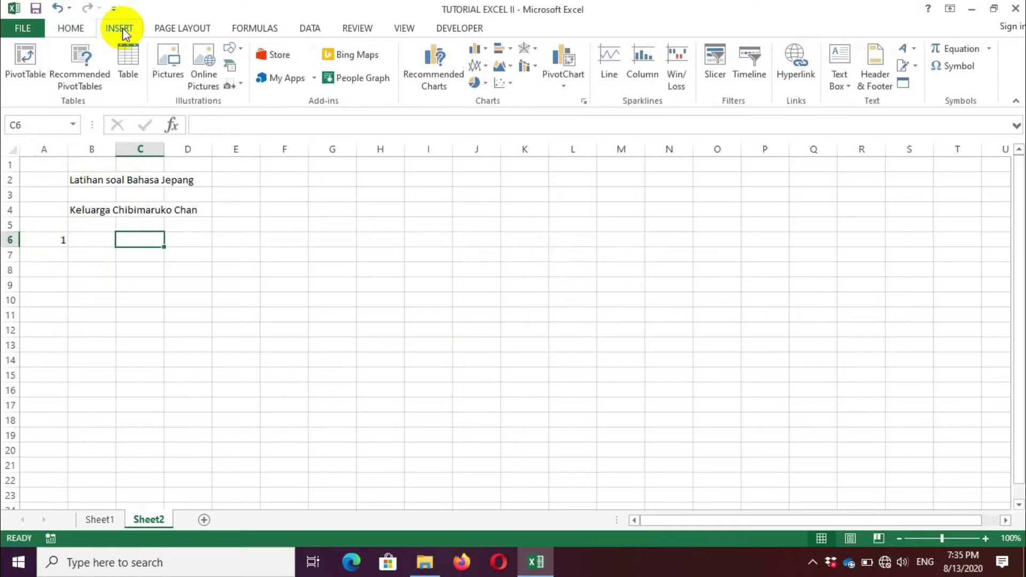
{"action": "left_click", "coordinate": [169, 75]}
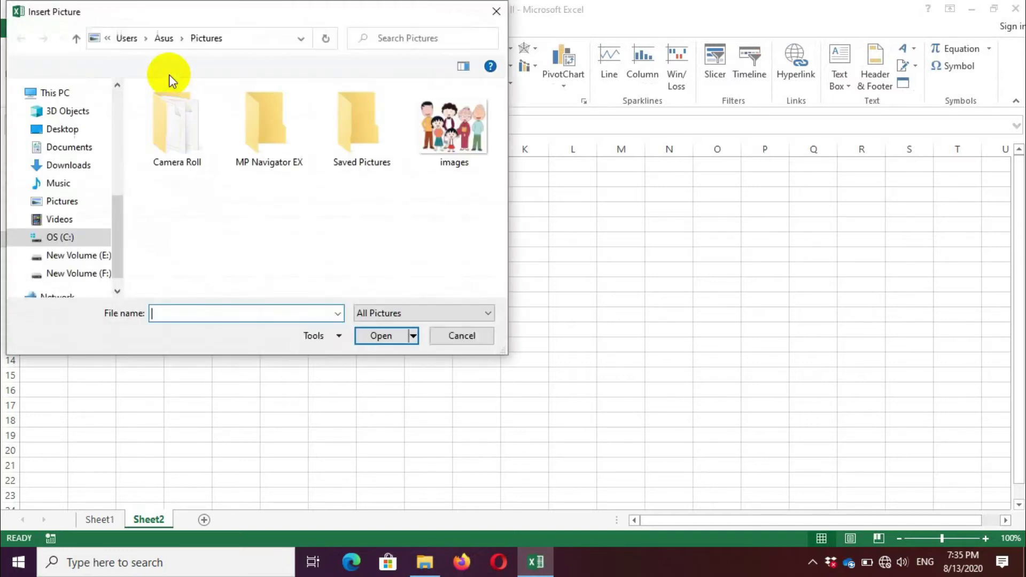
{"action": "left_click", "coordinate": [443, 131]}
{"action": "left_click", "coordinate": [372, 337]}
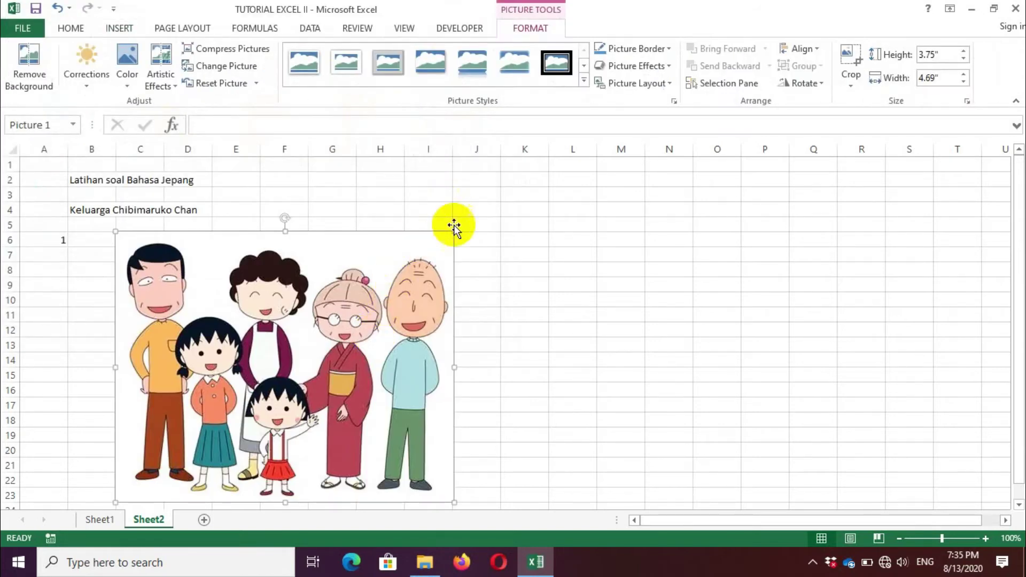
Step: Resize the family picture to 2.58" by 3.22" and place it beside question 1
{"action": "left_click_drag", "start_coordinate": [454, 230], "coordinate": [349, 316]}
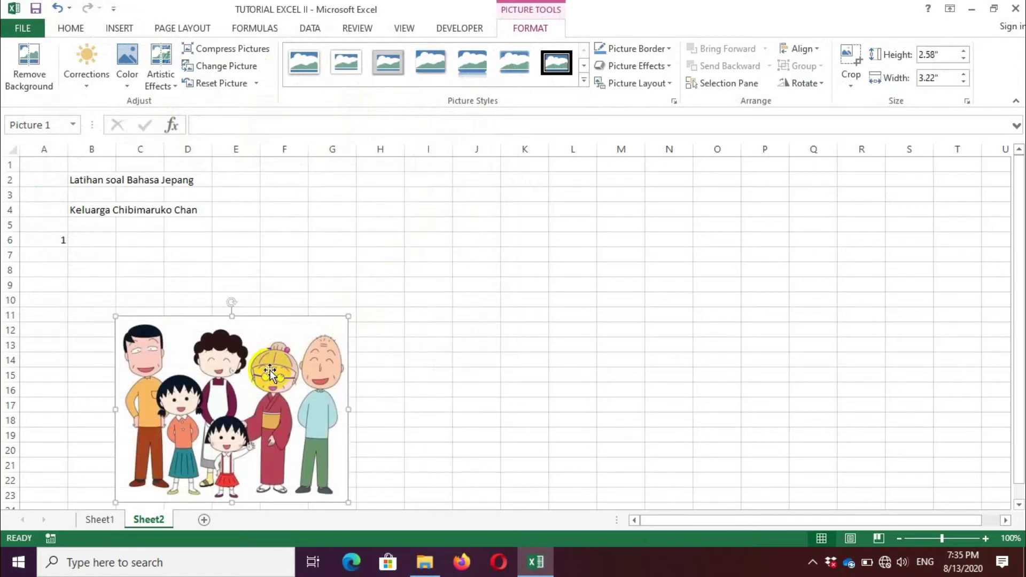
{"action": "left_click_drag", "start_coordinate": [271, 372], "coordinate": [238, 293]}
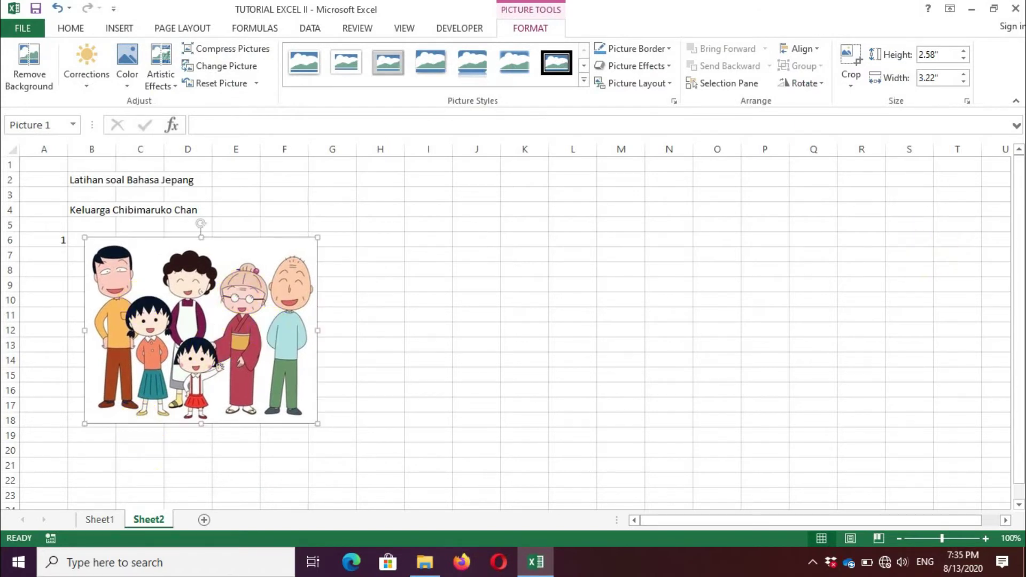
{"action": "left_click_drag", "start_coordinate": [1015, 235], "coordinate": [1010, 286]}
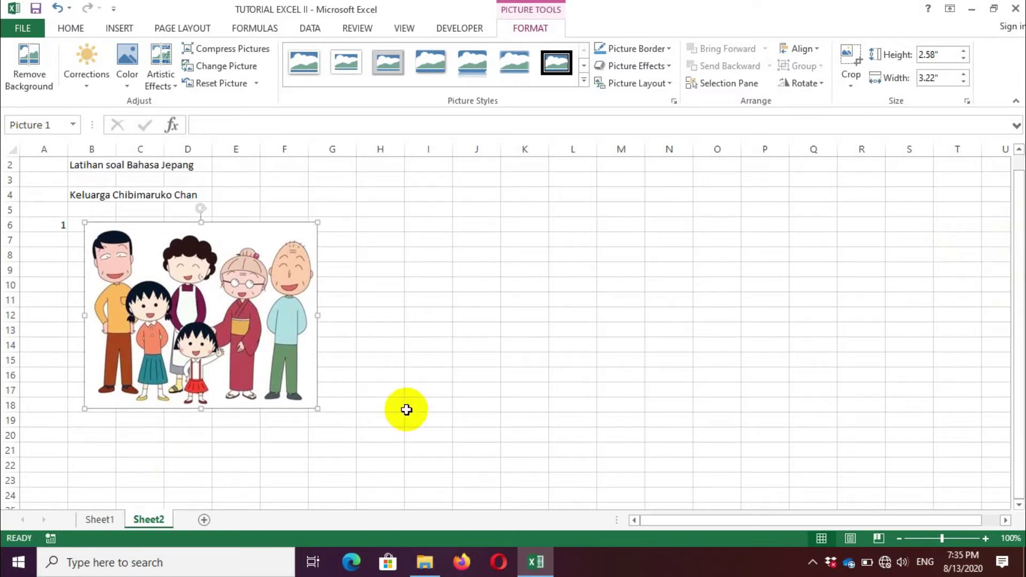
{"action": "left_click", "coordinate": [58, 452]}
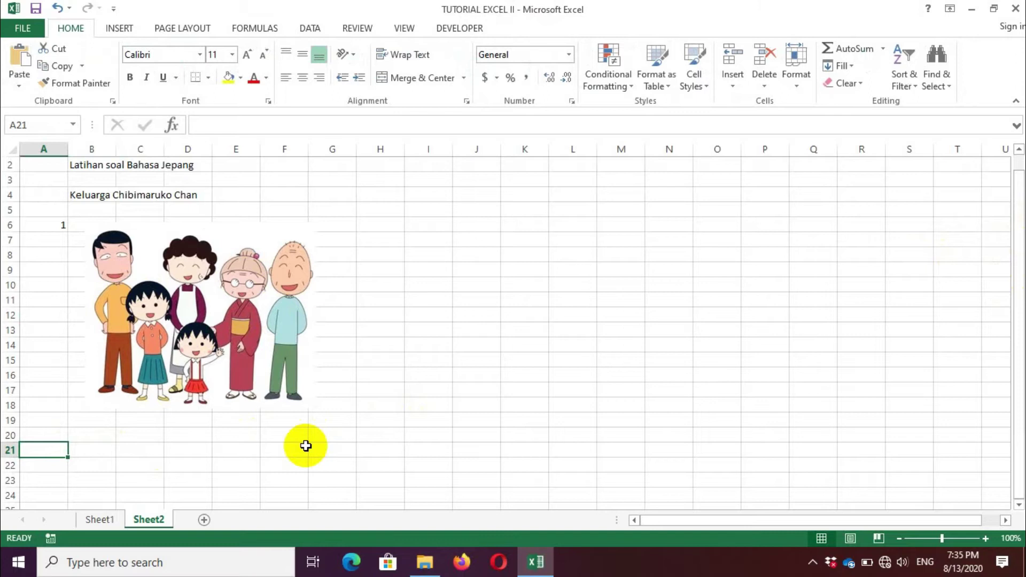
Step: Number question 2 and paste a copy of the family picture aligned with the first
{"action": "key", "text": "Down"}
{"action": "type", "text": "2"}
{"action": "key", "text": "Tab"}
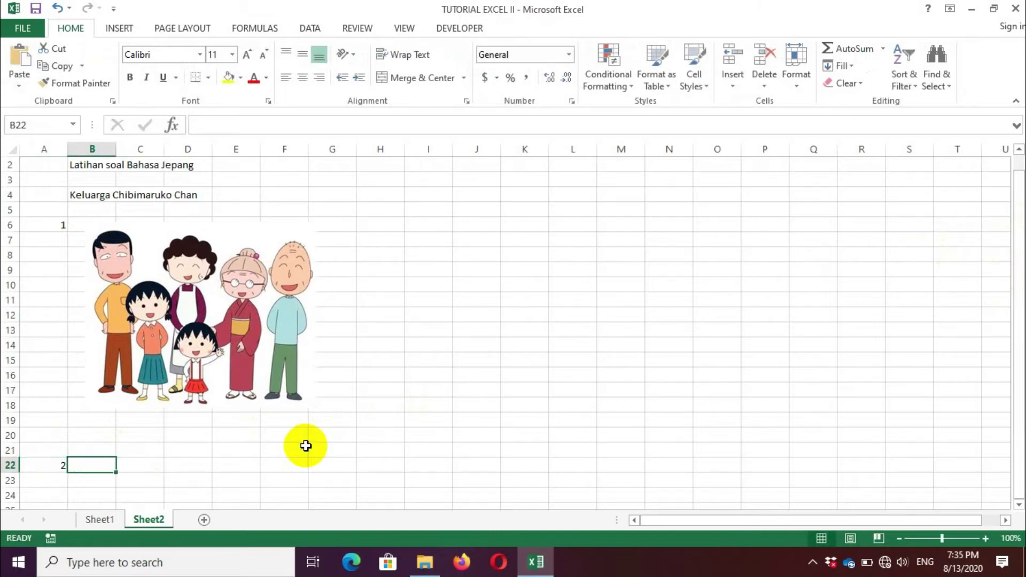
{"action": "key", "text": "ctrl+v"}
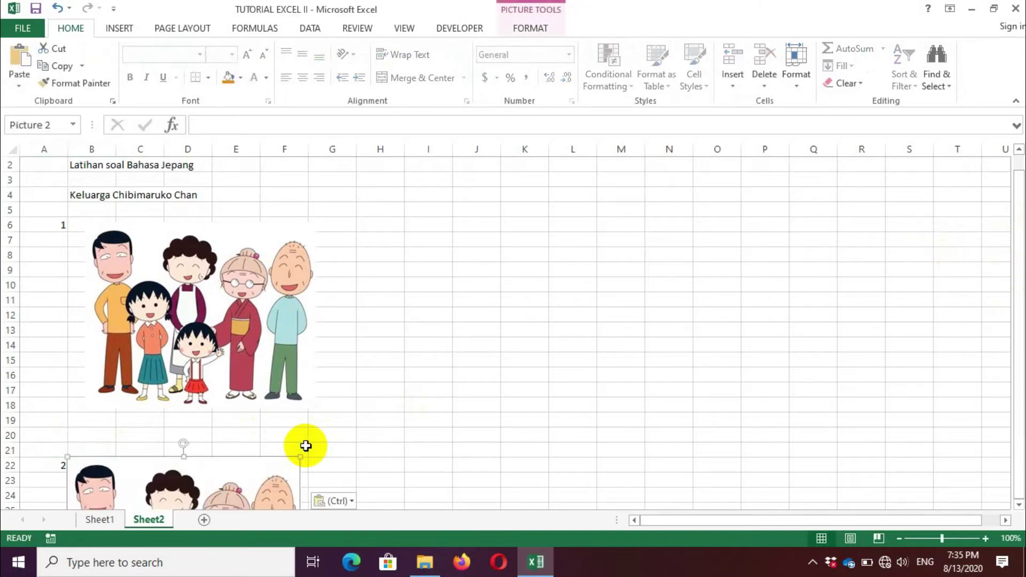
{"action": "left_click", "coordinate": [160, 488]}
{"action": "left_click_drag", "start_coordinate": [159, 487], "coordinate": [176, 487]}
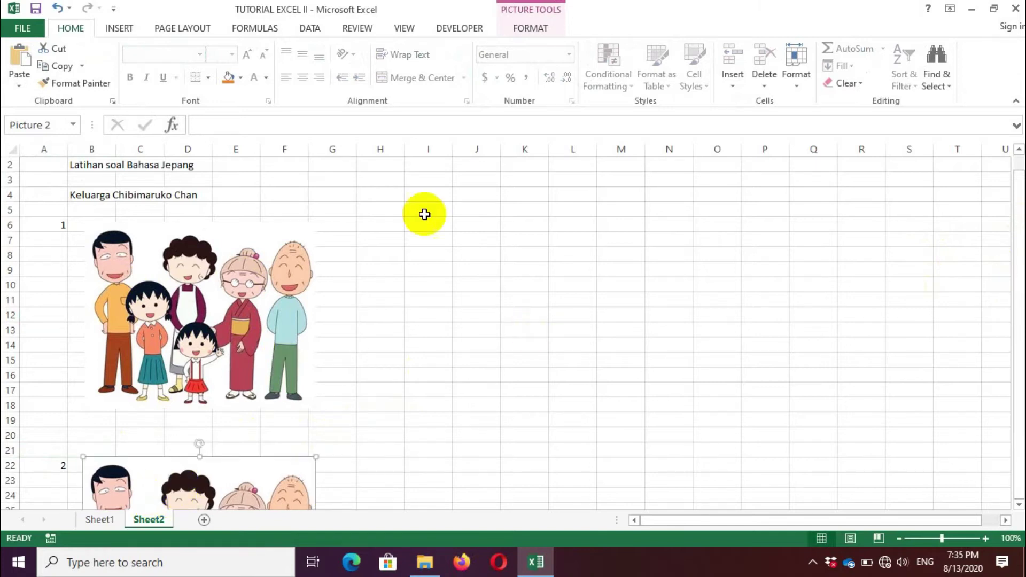
Step: Enter the labels Soal in H6 and Jawaban in H7, and the question Daredesuka in I6
{"action": "left_click", "coordinate": [391, 231]}
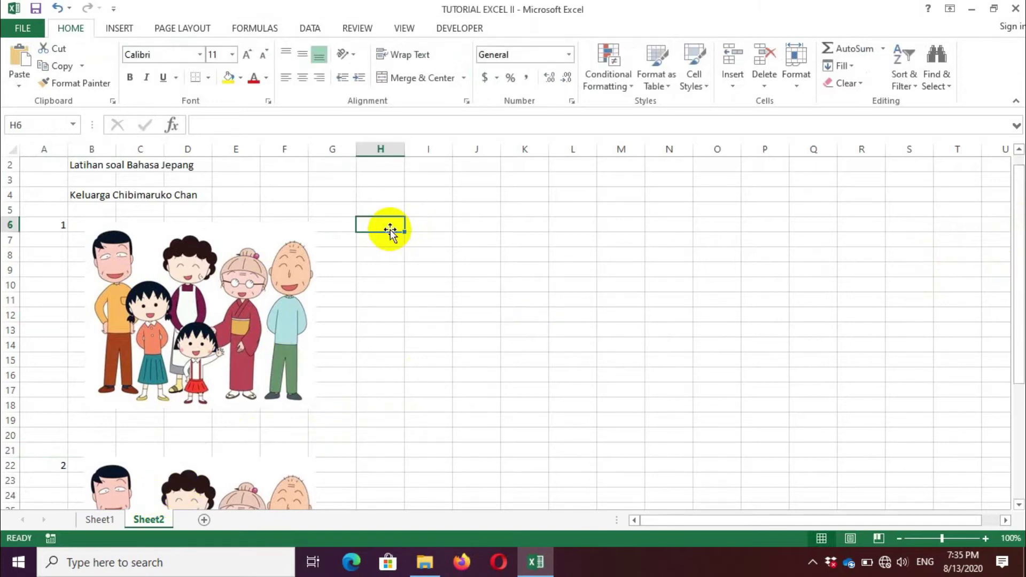
{"action": "type", "text": "Soal"}
{"action": "key", "text": "Return"}
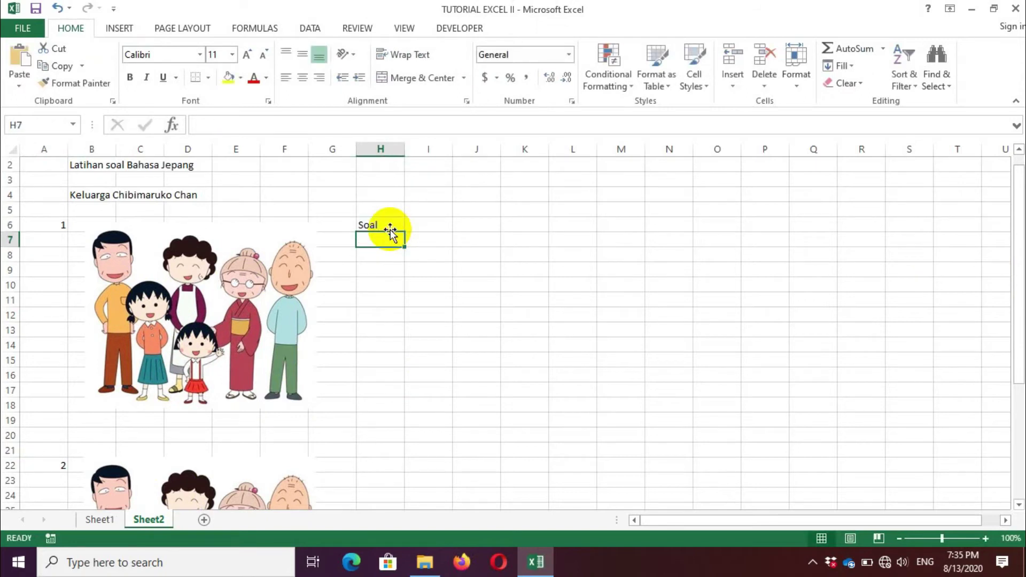
{"action": "type", "text": "Jawabn"}
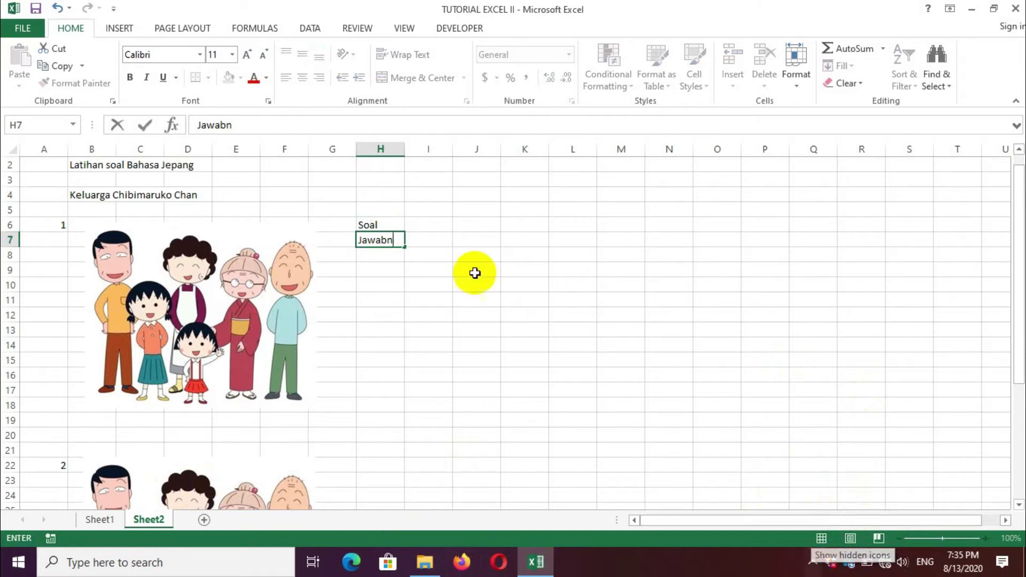
{"action": "key", "text": "BackSpace"}
{"action": "type", "text": "an"}
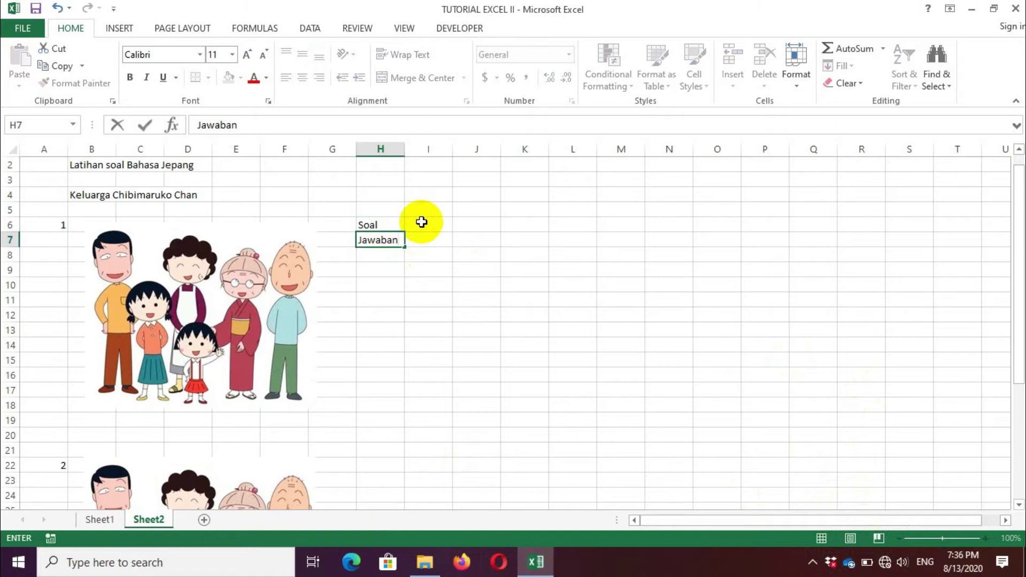
{"action": "key", "text": "Up"}
{"action": "left_click", "coordinate": [423, 221]}
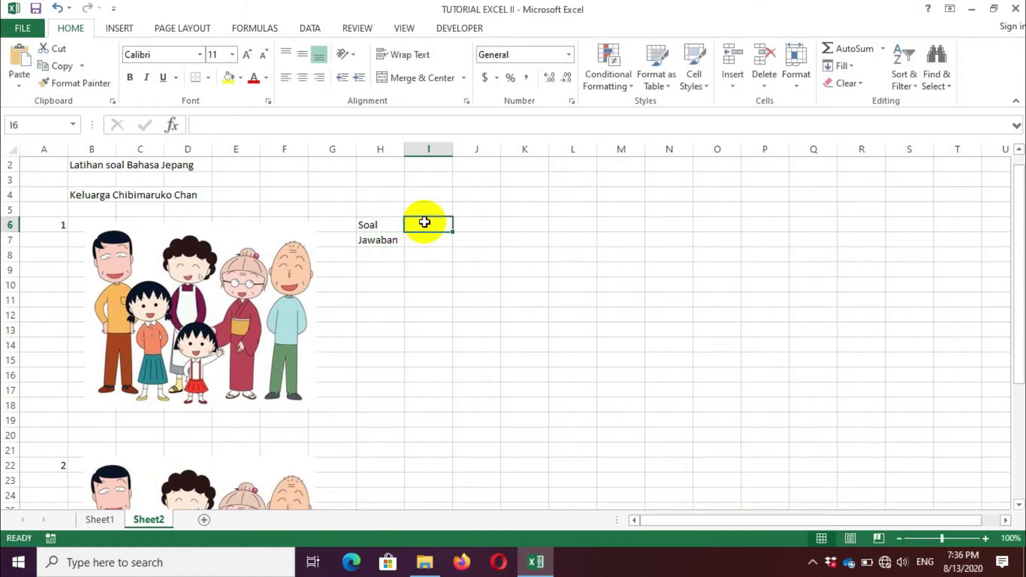
{"action": "type", "text": "Daredesuka"}
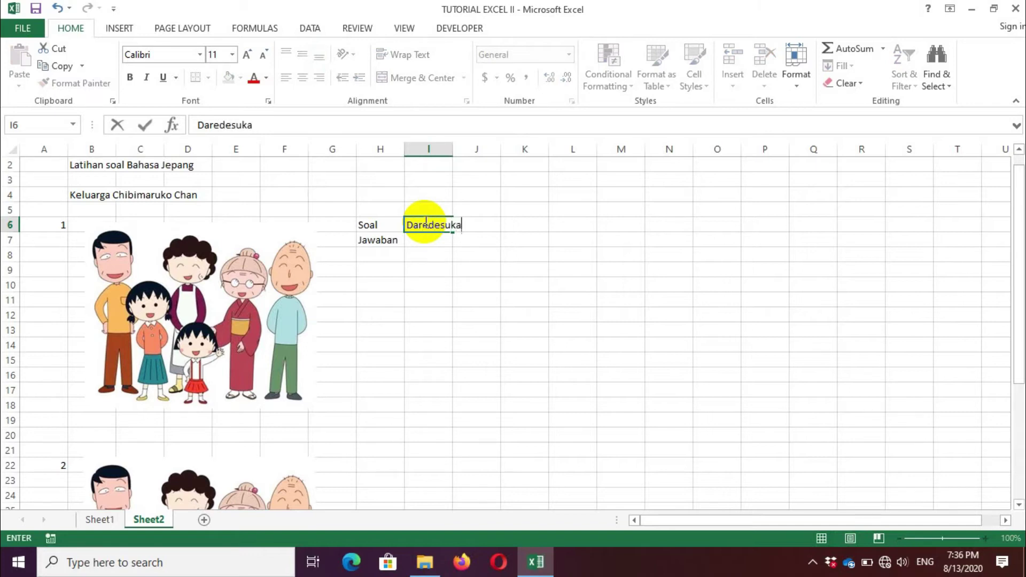
{"action": "key", "text": "Return"}
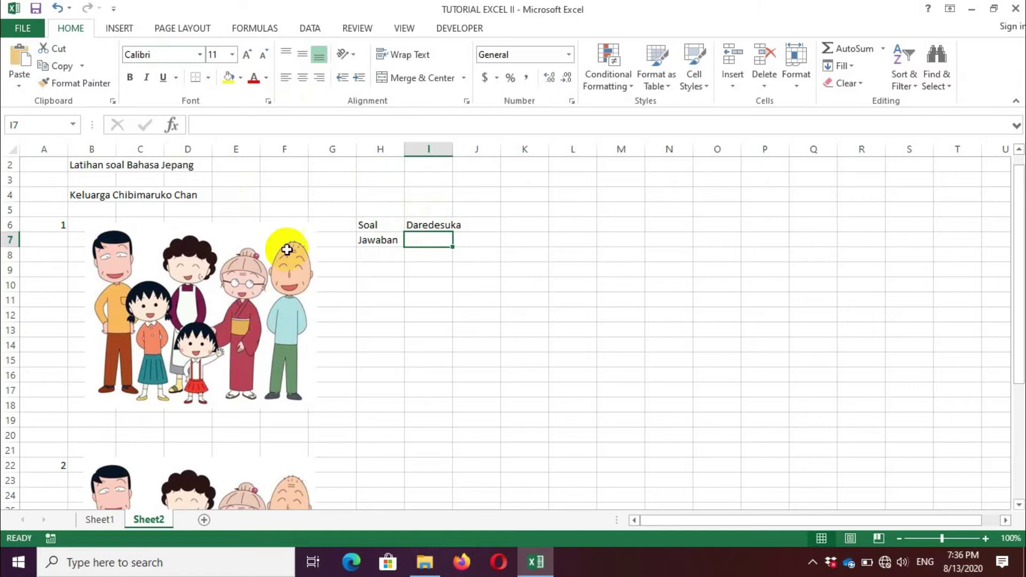
{"action": "left_click", "coordinate": [130, 33]}
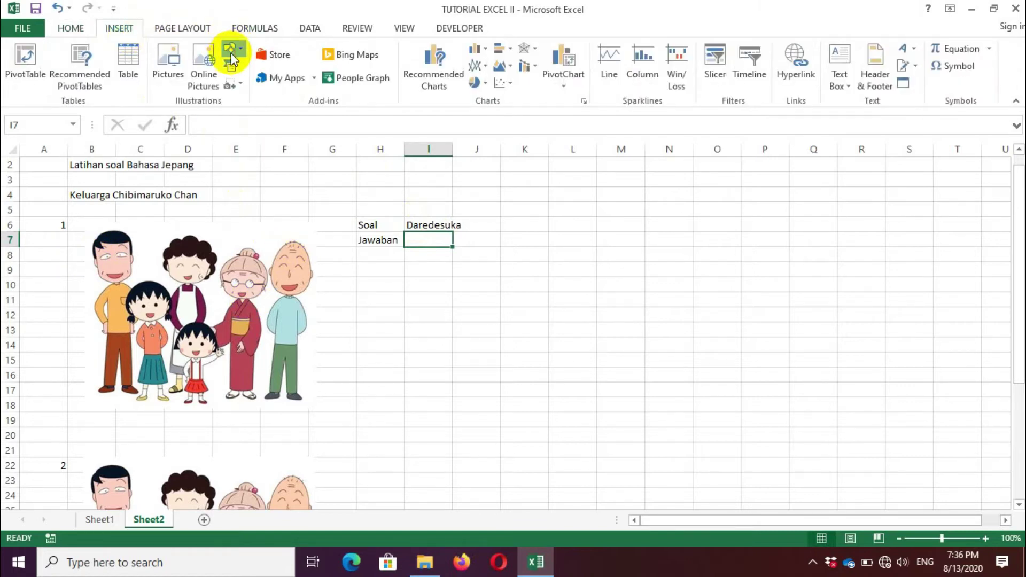
Step: Draw a Down Arrow shape above the grandfather in the first family picture
{"action": "left_click", "coordinate": [232, 56]}
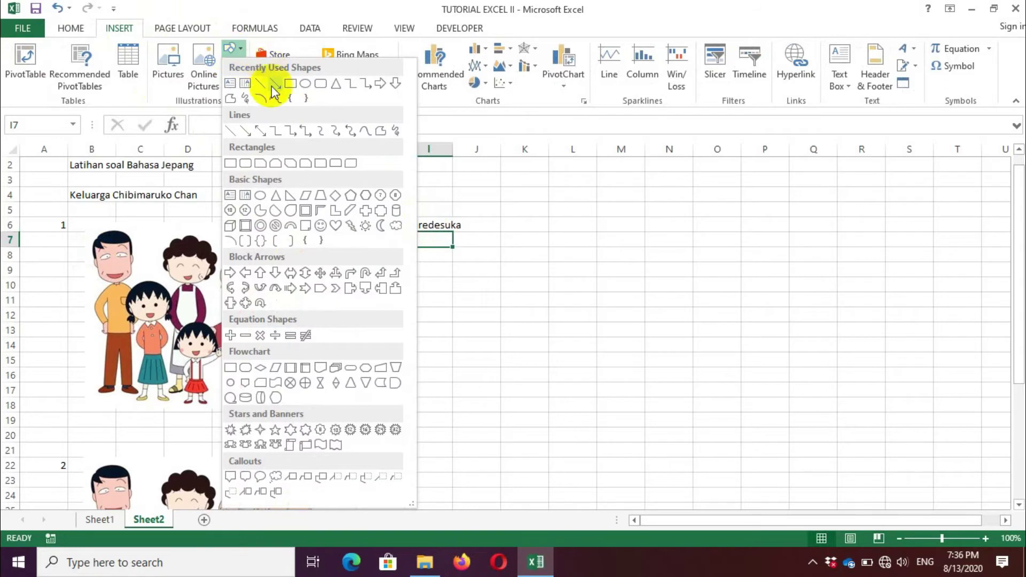
{"action": "left_click", "coordinate": [395, 86]}
{"action": "mouse_move", "coordinate": [300, 208]}
{"action": "left_mouse_down"}
{"action": "mouse_move", "coordinate": [321, 222]}
{"action": "mouse_move", "coordinate": [310, 243]}
{"action": "mouse_move", "coordinate": [317, 247]}
{"action": "mouse_move", "coordinate": [305, 198]}
{"action": "mouse_move", "coordinate": [326, 199]}
{"action": "left_mouse_up"}
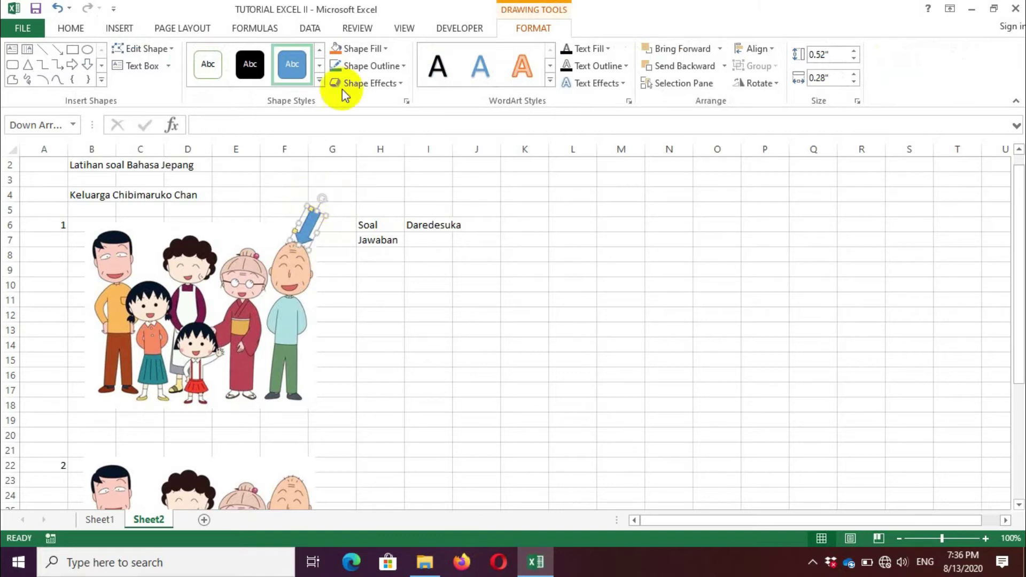
Step: Fill the arrow red, remove its outline, and nudge it onto the grandfather's head
{"action": "left_click", "coordinate": [364, 49]}
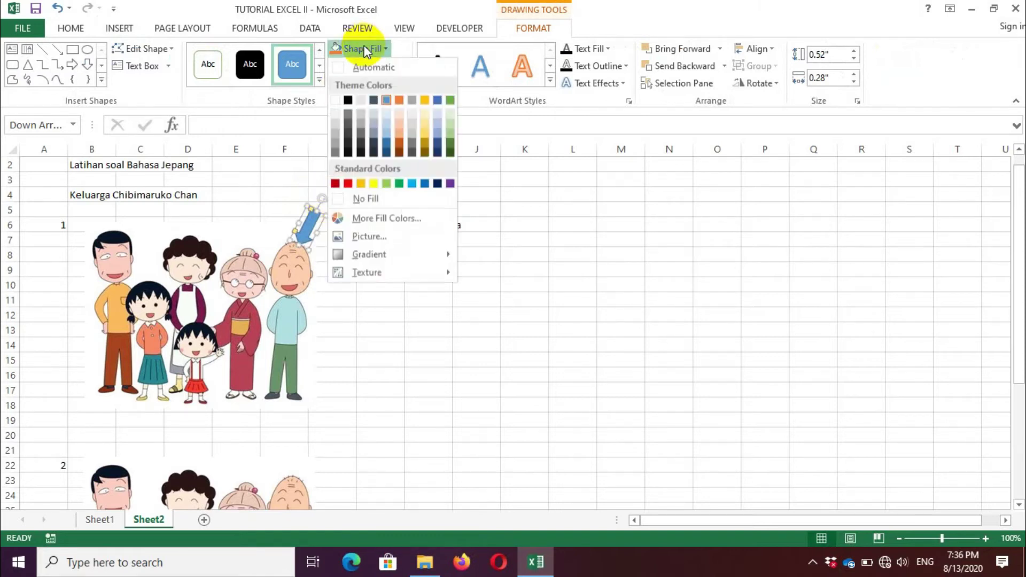
{"action": "left_click", "coordinate": [347, 184]}
{"action": "left_click", "coordinate": [388, 72]}
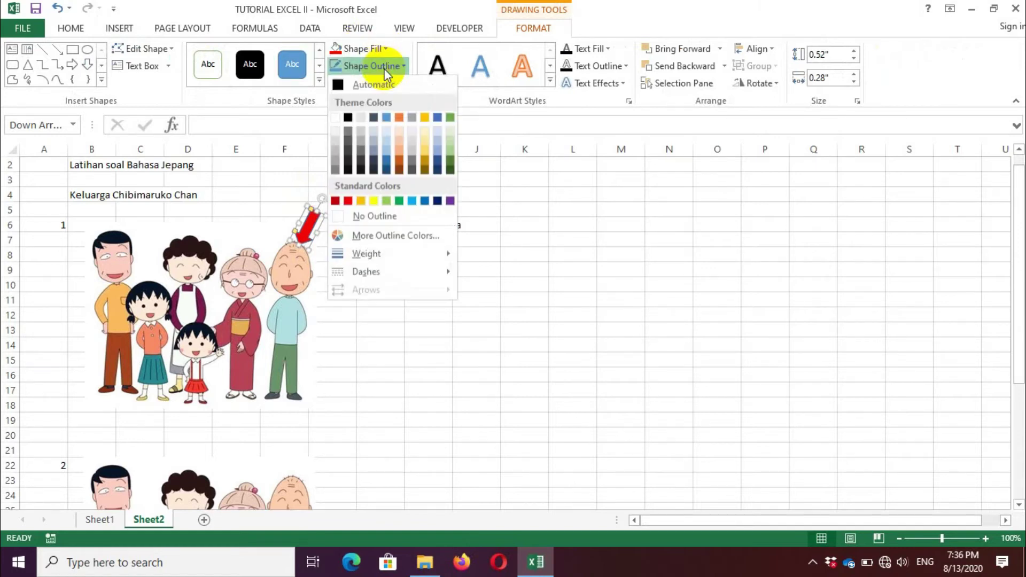
{"action": "left_click", "coordinate": [382, 216]}
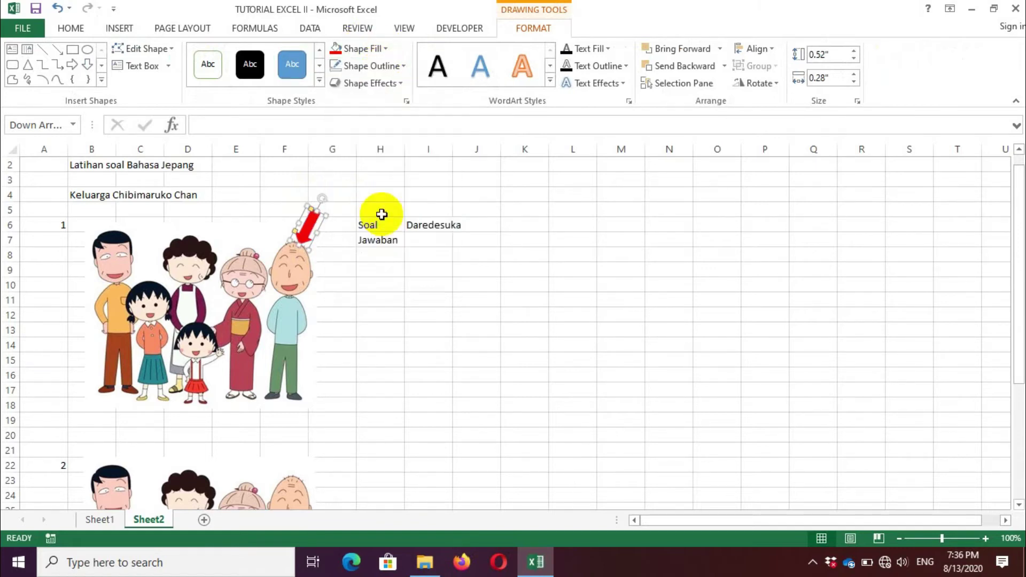
{"action": "left_click_drag", "start_coordinate": [309, 213], "coordinate": [320, 220]}
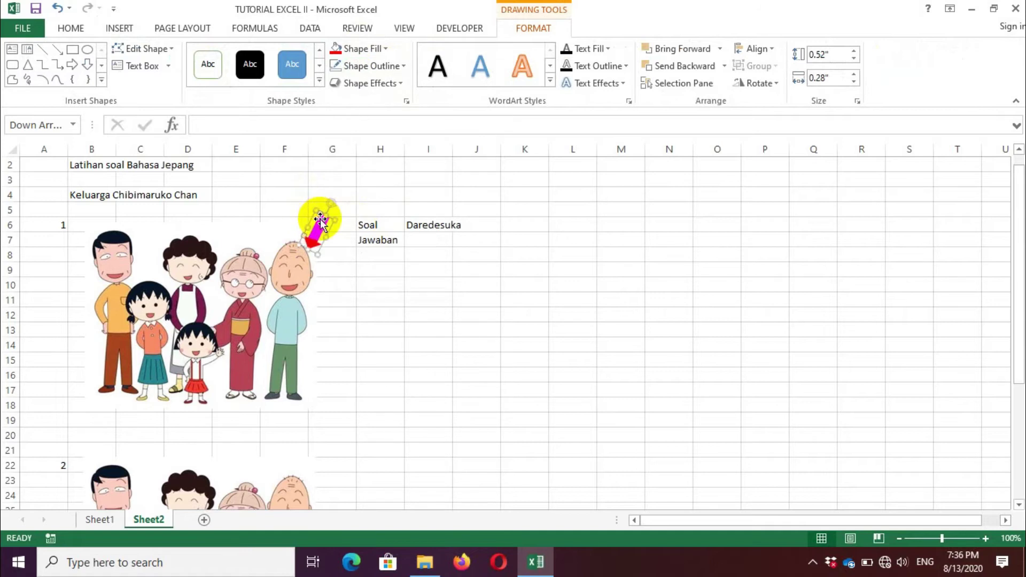
Step: Enter the answer 'ojiisan' in cell I7
{"action": "left_click", "coordinate": [433, 241]}
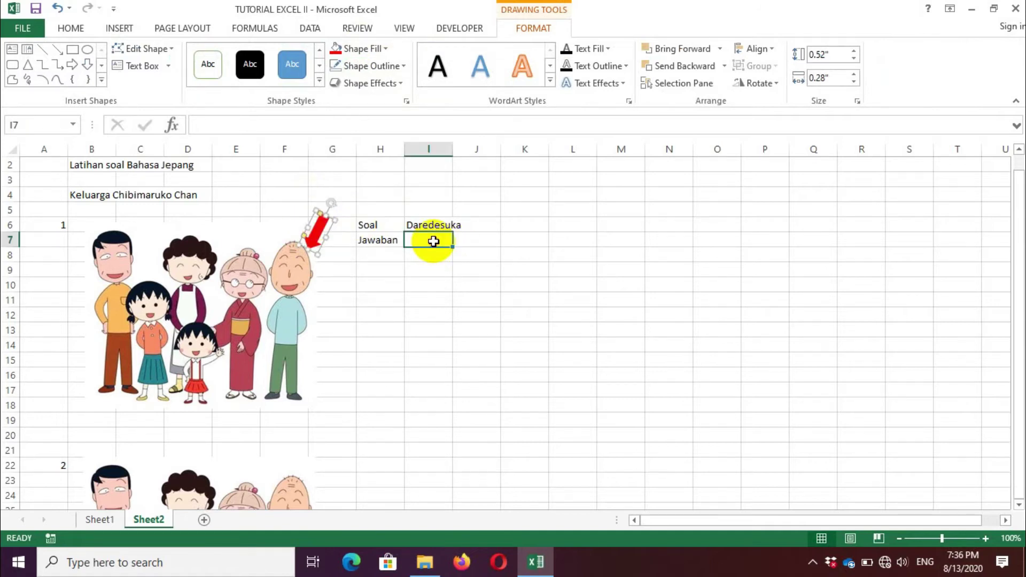
{"action": "type", "text": "ojiisan"}
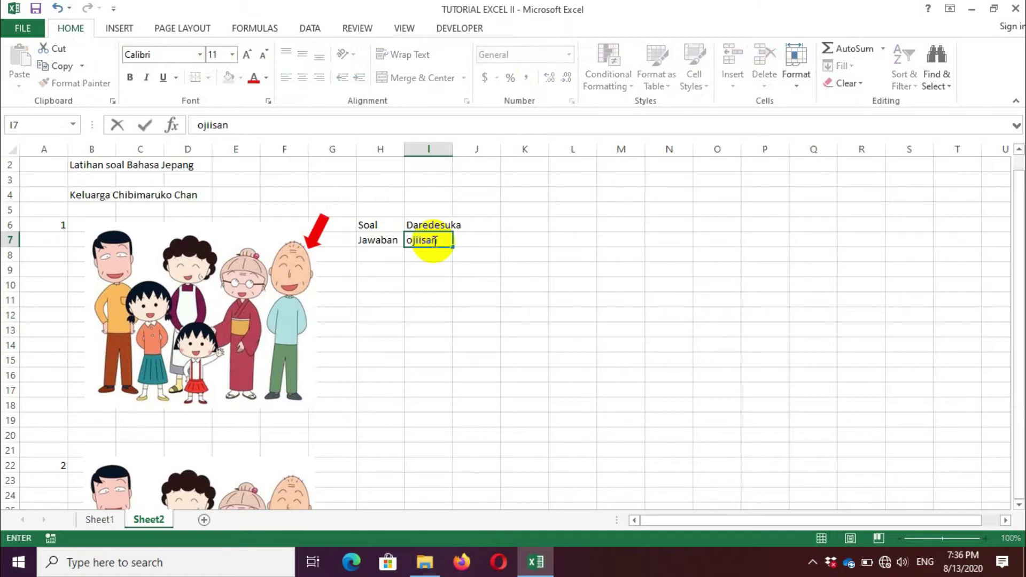
{"action": "key", "text": "Return"}
{"action": "key", "text": "Return"}
{"action": "key", "text": "Return"}
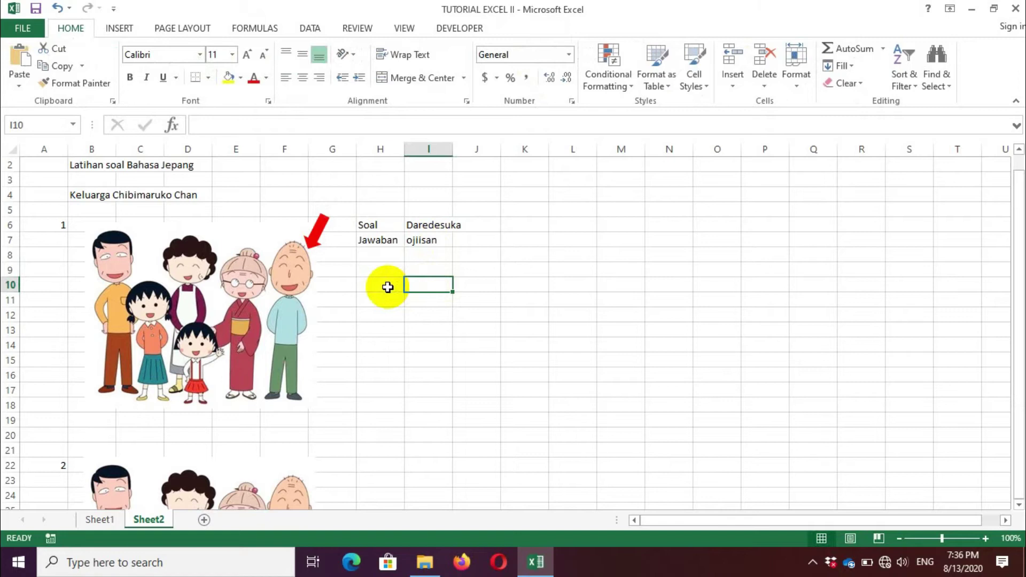
Step: Label cell H11 'Skor' and select I10 for the check formula
{"action": "left_click", "coordinate": [384, 303]}
{"action": "type", "text": "Skor"}
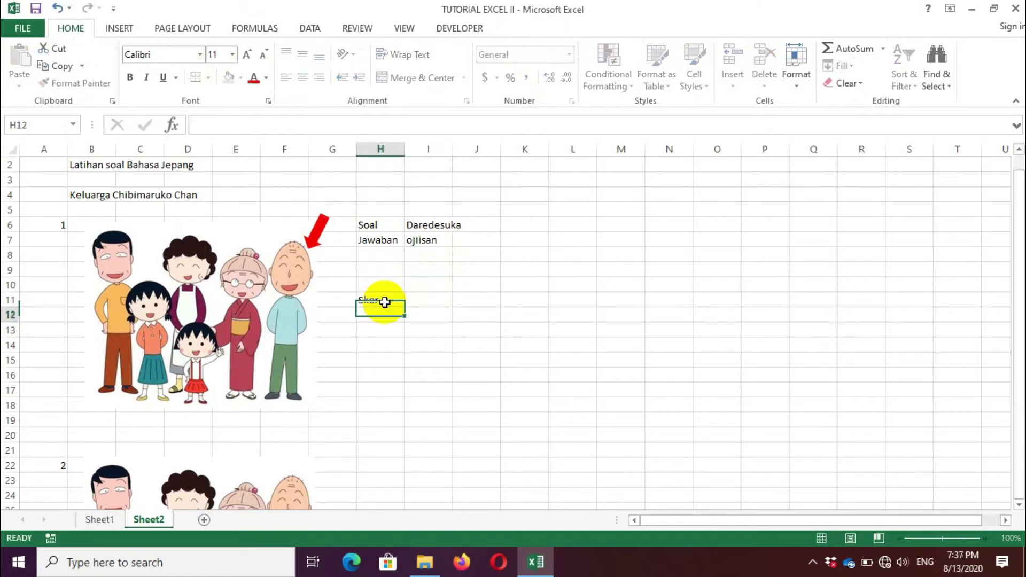
{"action": "key", "text": "ctrl+Return"}
{"action": "key", "text": "Up"}
{"action": "key", "text": "Right"}
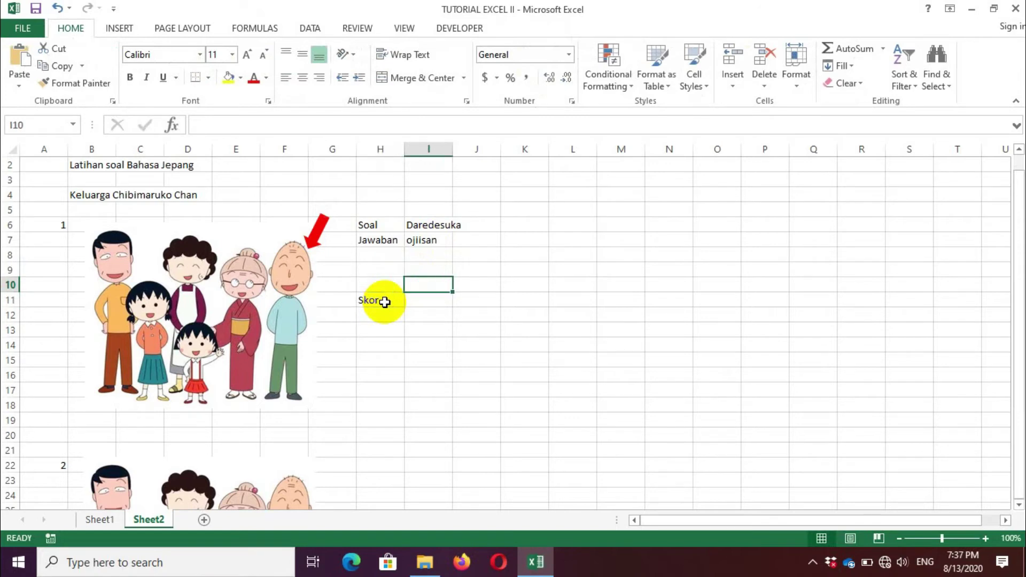
{"action": "key", "text": "Down"}
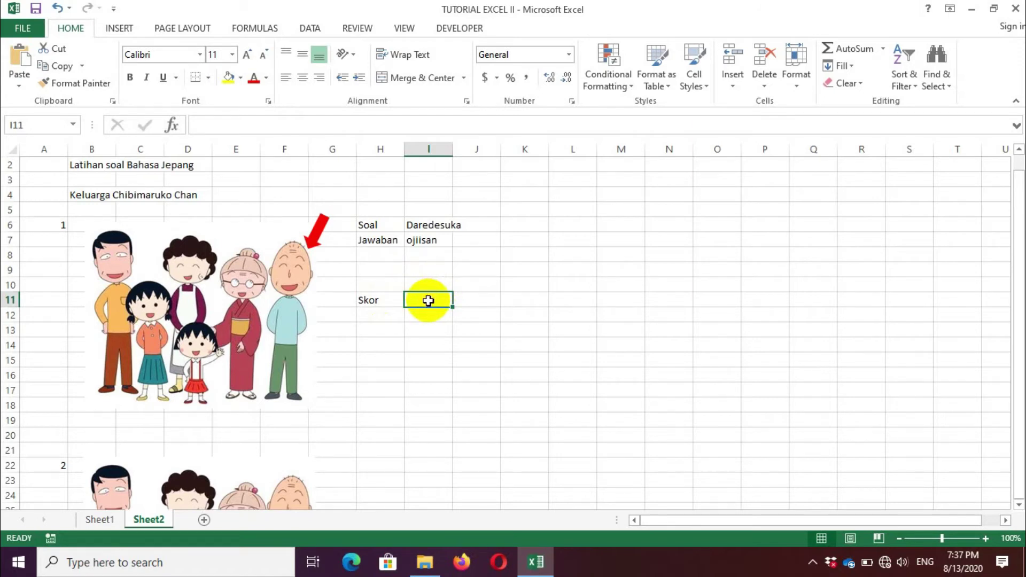
{"action": "left_click", "coordinate": [430, 288]}
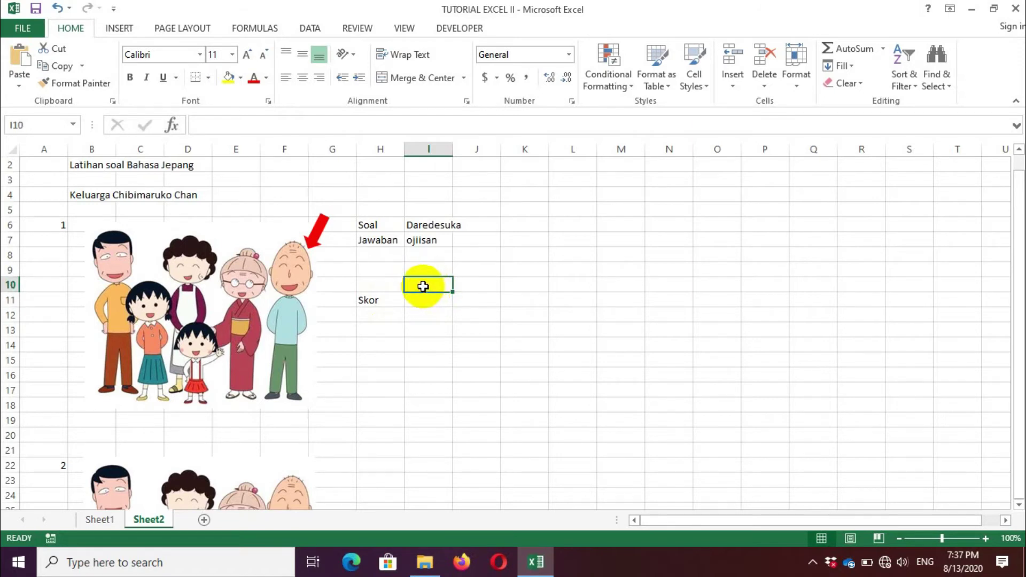
Step: Build =IF(I7="ojiisan",CHAR(252),CHAR(251)) in I10 using the IF Function Arguments dialog
{"action": "left_click", "coordinate": [171, 127]}
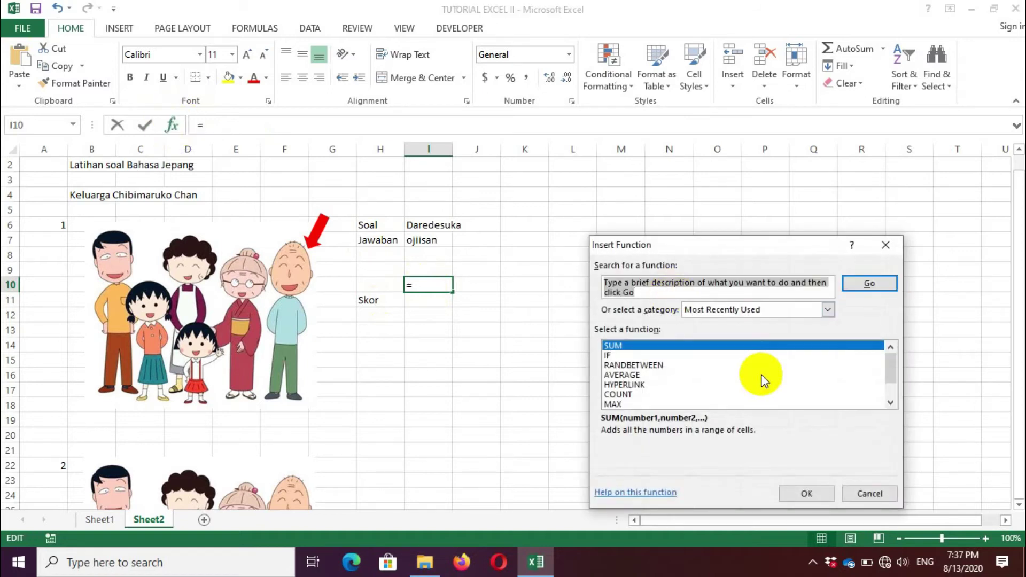
{"action": "left_click", "coordinate": [609, 355]}
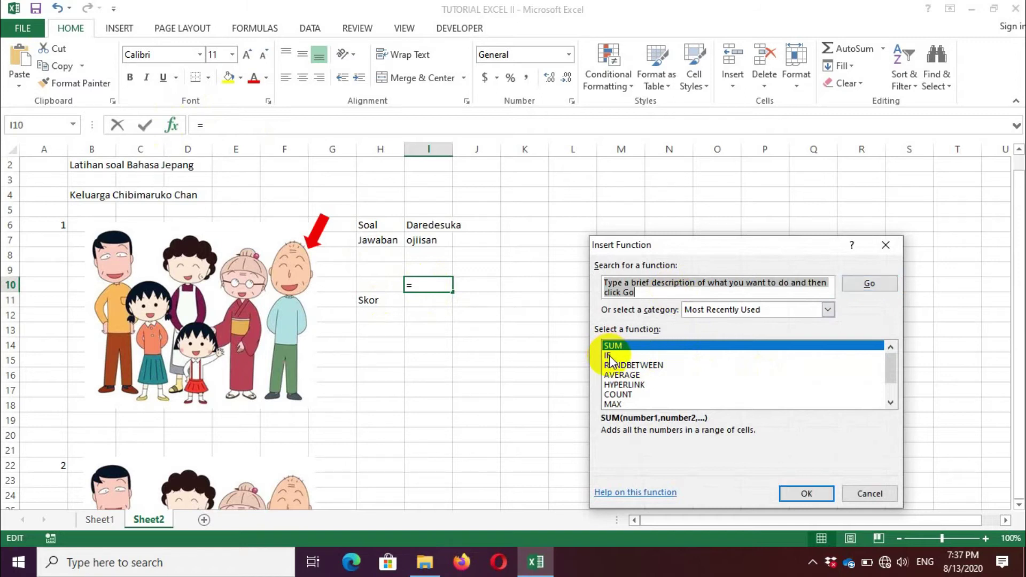
{"action": "left_click", "coordinate": [807, 494]}
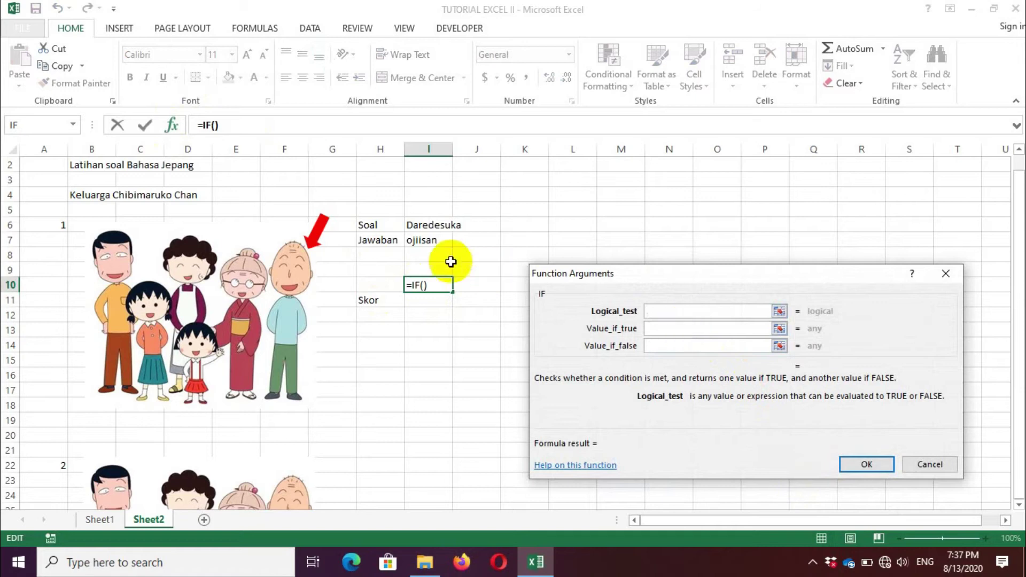
{"action": "left_click", "coordinate": [425, 243]}
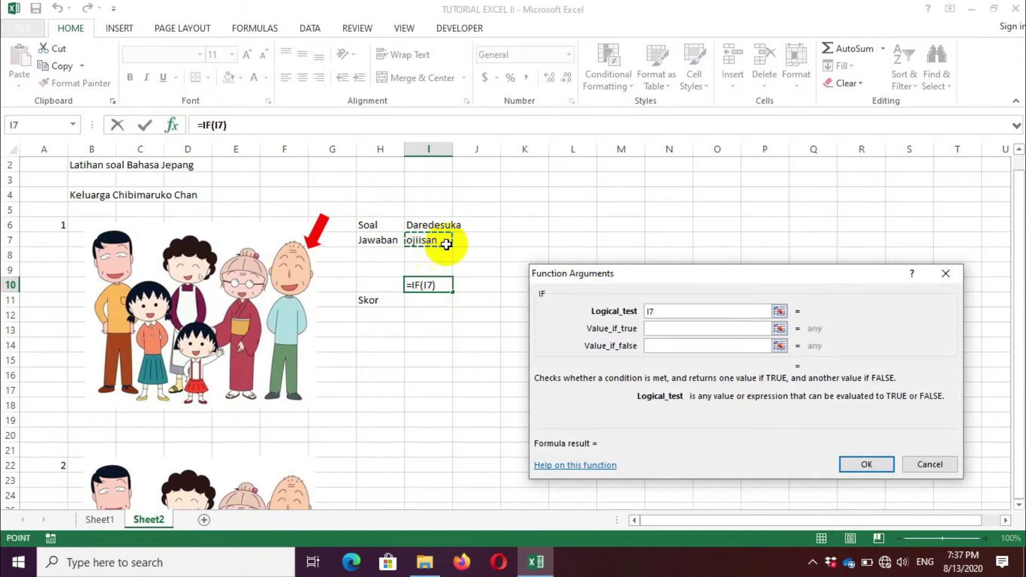
{"action": "left_click", "coordinate": [704, 327]}
{"action": "type", "text": "=\""}
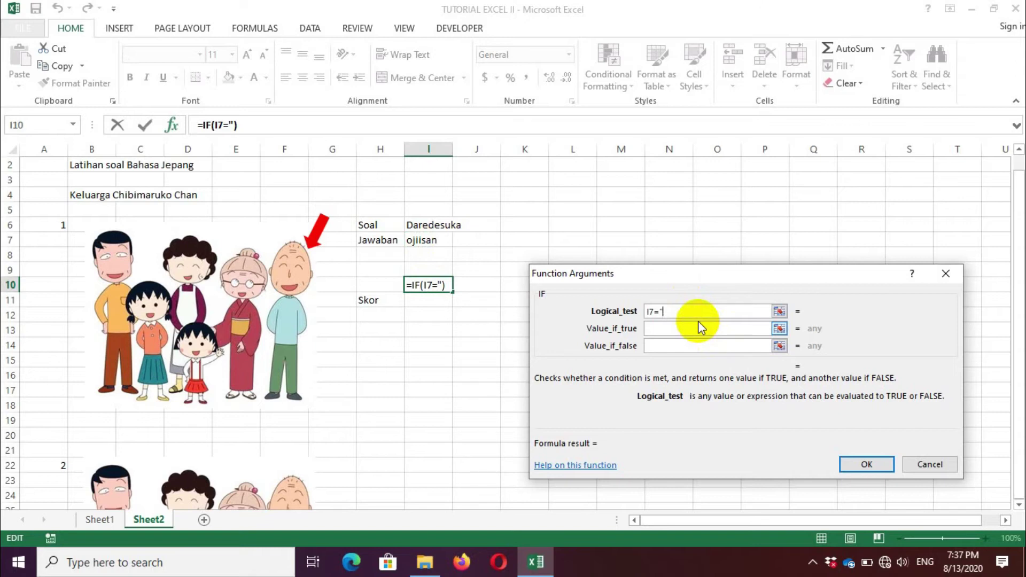
{"action": "type", "text": "ojiisan"}
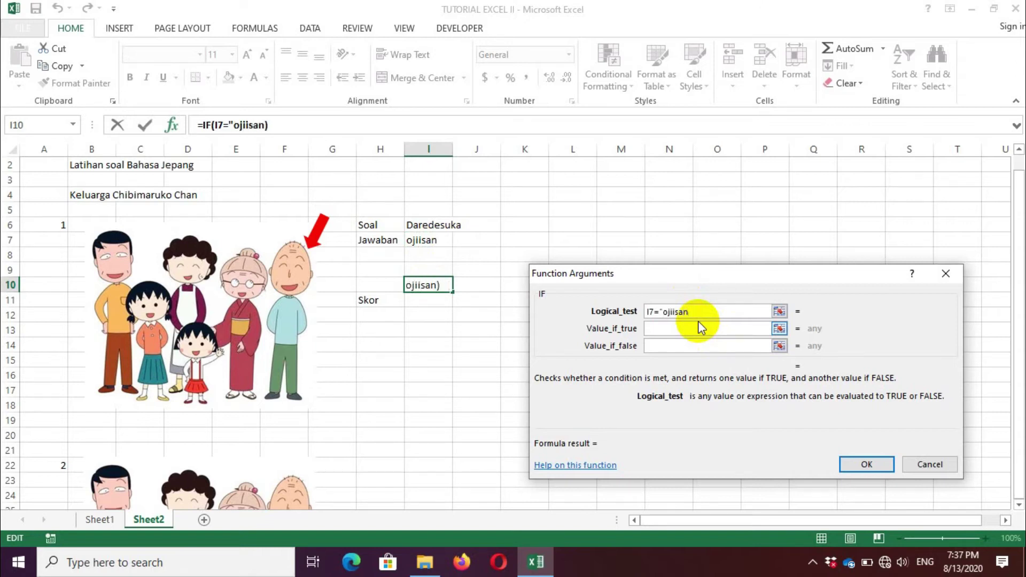
{"action": "type", "text": "\""}
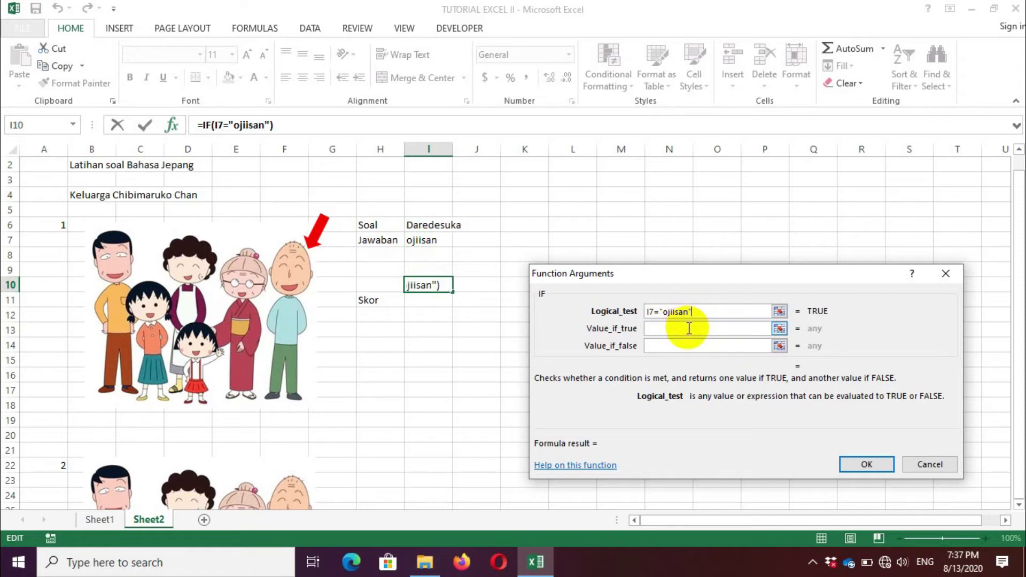
{"action": "left_click", "coordinate": [689, 328]}
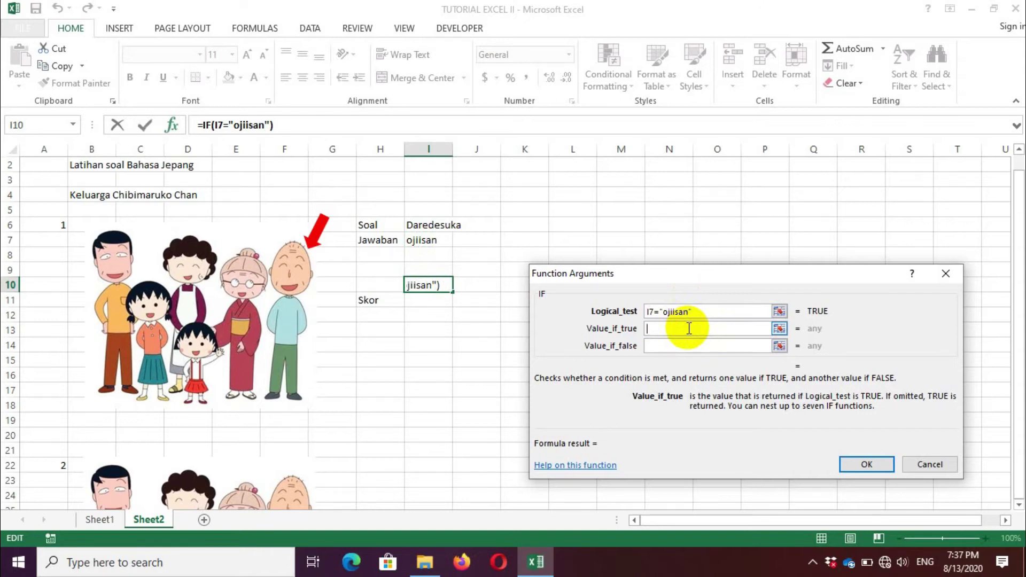
{"action": "type", "text": "char"}
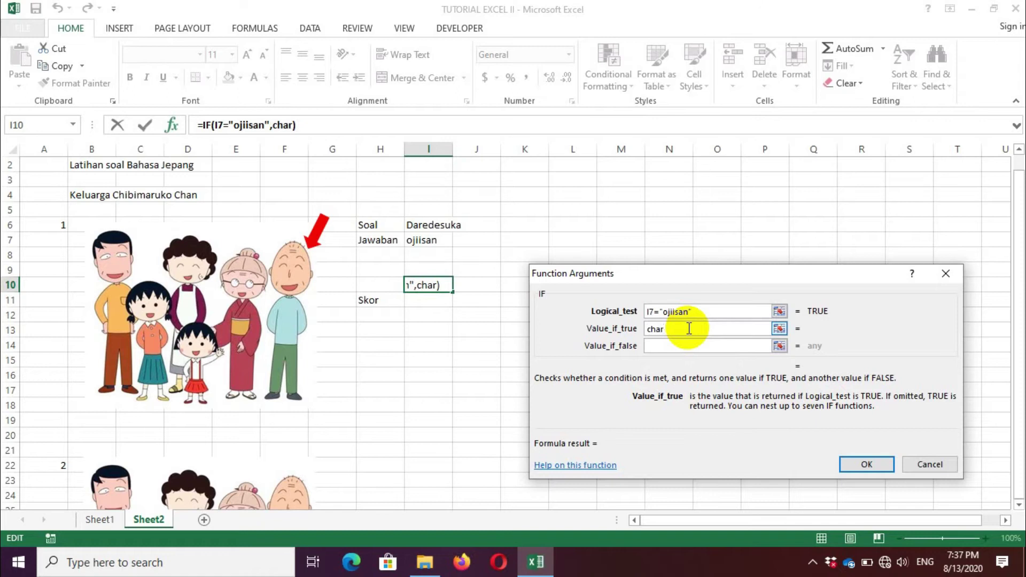
{"action": "type", "text": "(252)"}
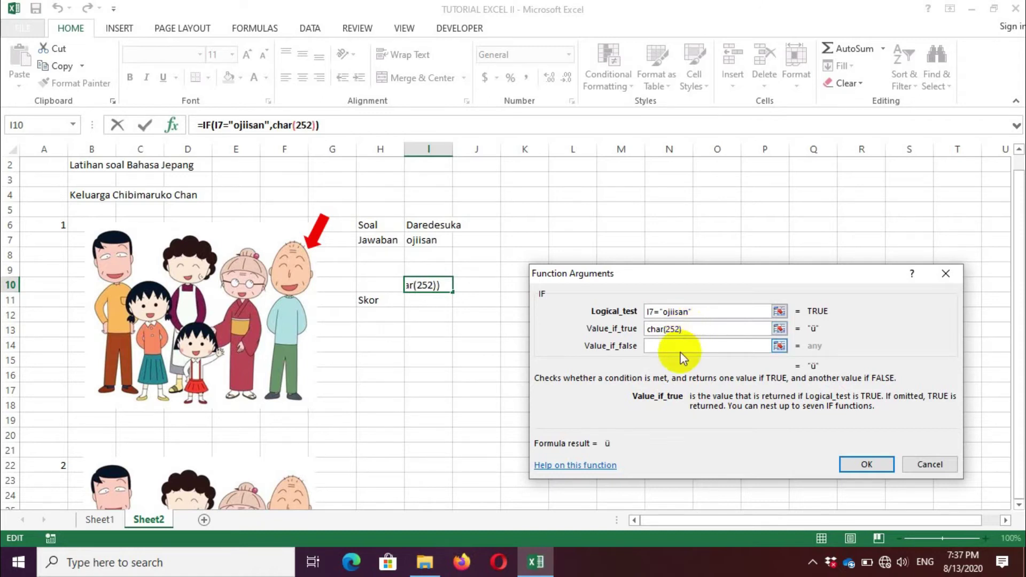
{"action": "left_click", "coordinate": [682, 347]}
{"action": "type", "text": "char("}
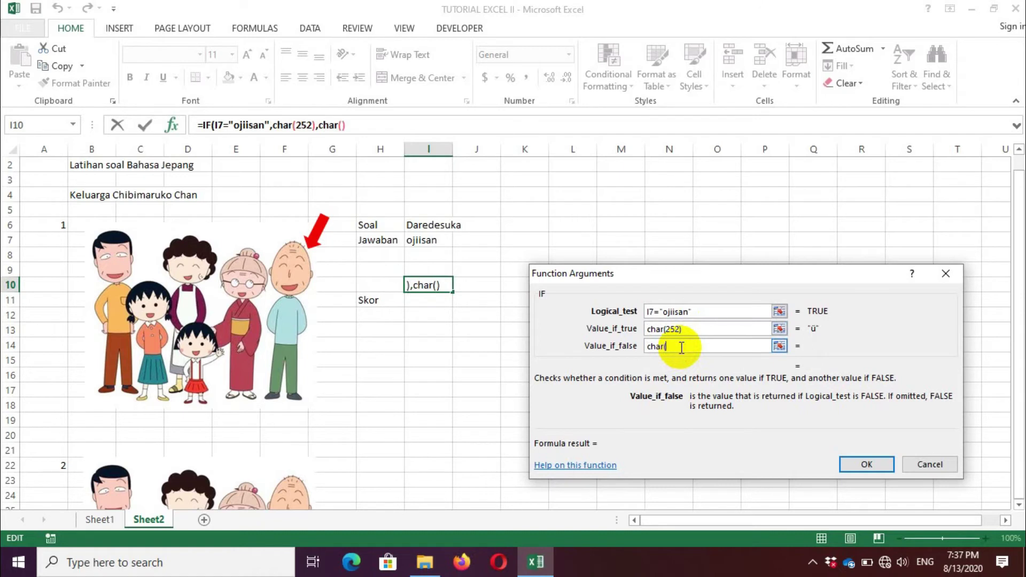
{"action": "type", "text": "251)"}
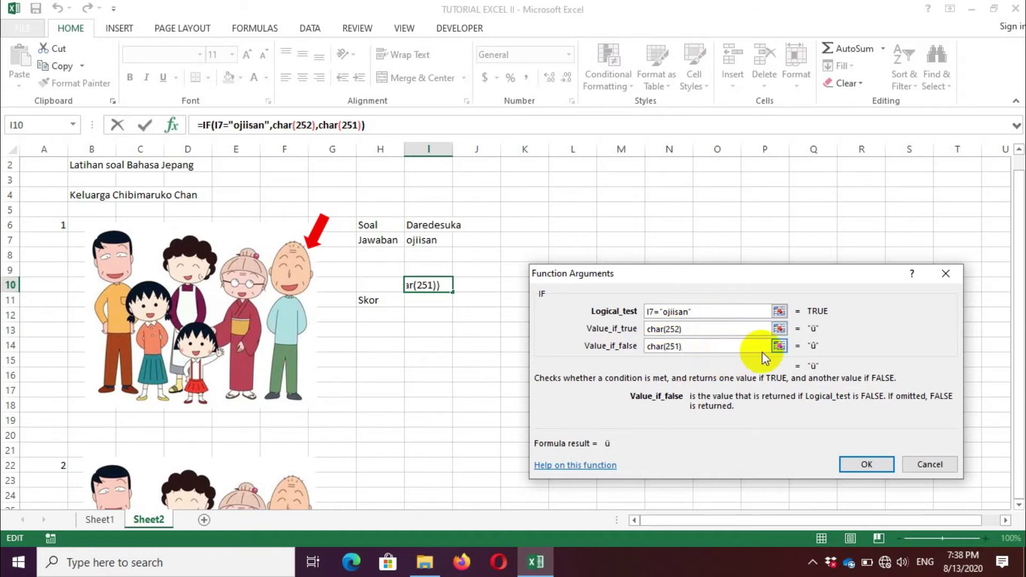
{"action": "left_click", "coordinate": [861, 467]}
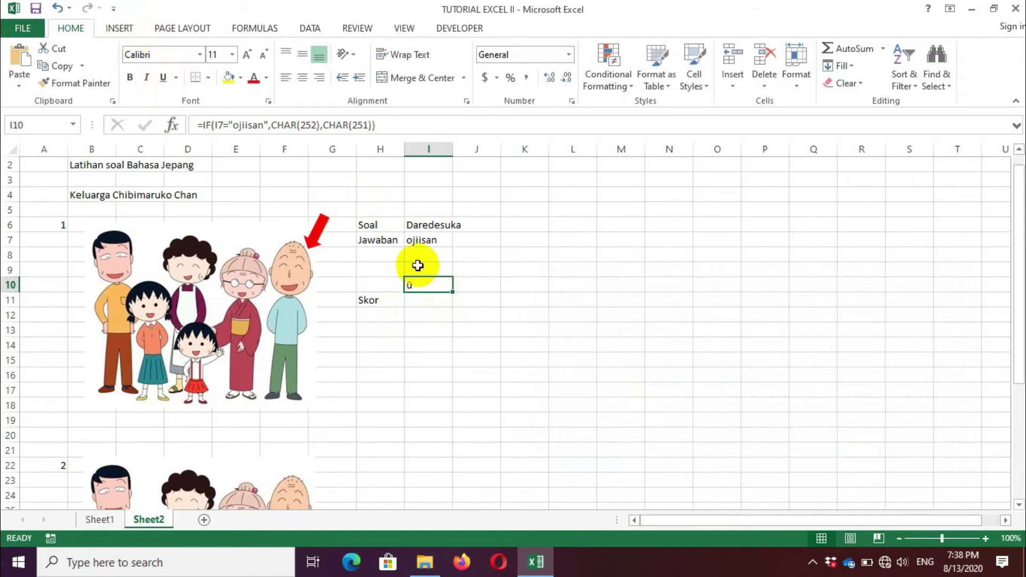
Step: Format I10 as centred Wingdings at size 14 so ü displays as a check mark
{"action": "left_click", "coordinate": [198, 55]}
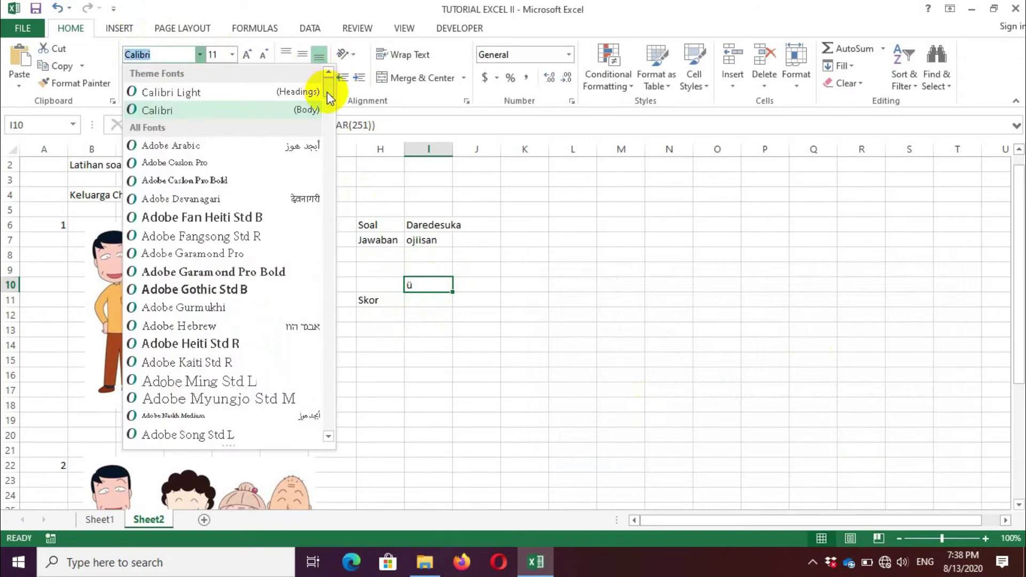
{"action": "scroll", "coordinate": [326, 92], "scroll_direction": "down", "scroll_amount": 20}
{"action": "left_click_drag", "start_coordinate": [323, 327], "coordinate": [324, 384]}
{"action": "left_click_drag", "start_coordinate": [323, 389], "coordinate": [327, 416]}
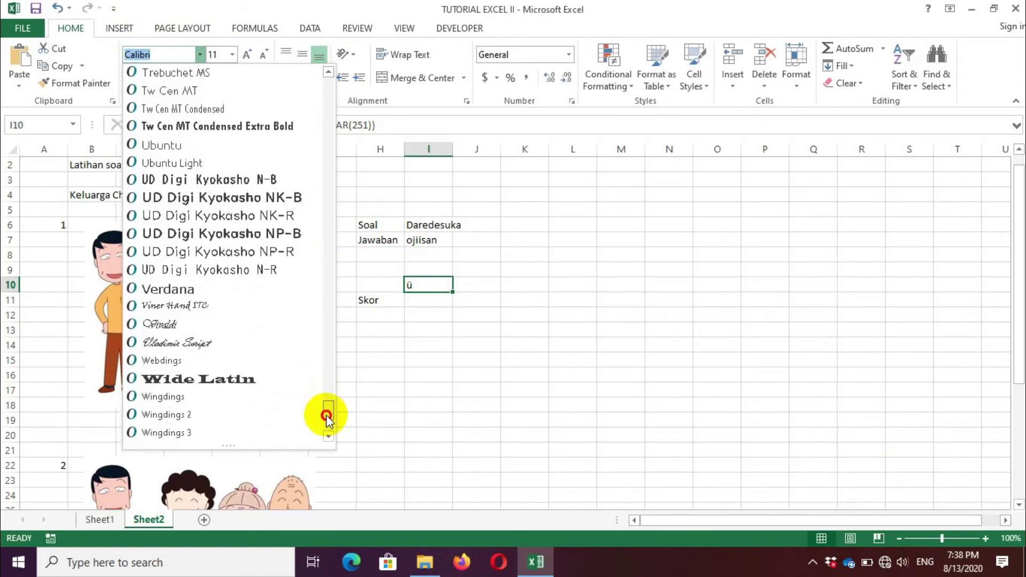
{"action": "left_click", "coordinate": [167, 397]}
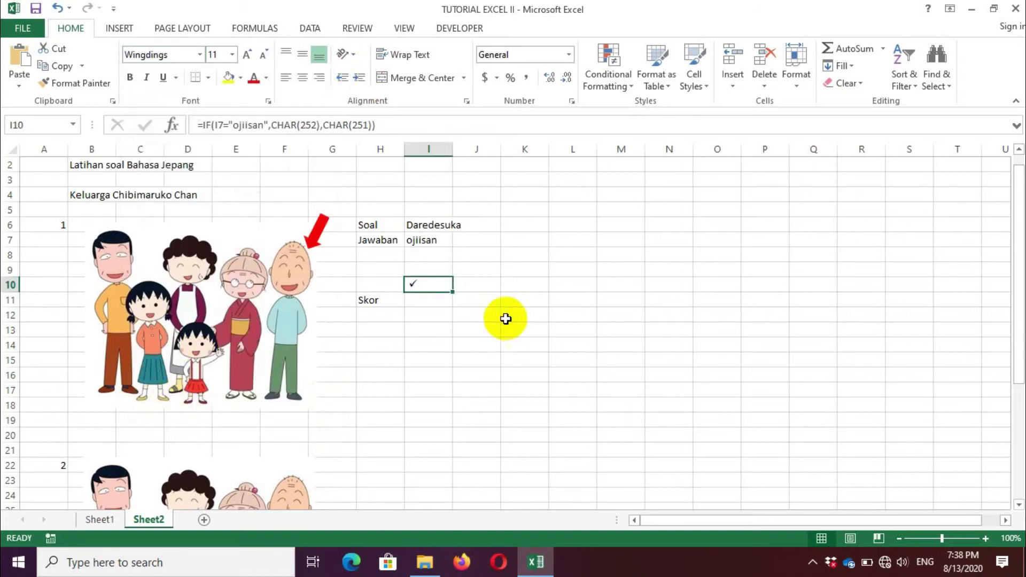
{"action": "left_click", "coordinate": [304, 78]}
{"action": "left_click", "coordinate": [233, 55]}
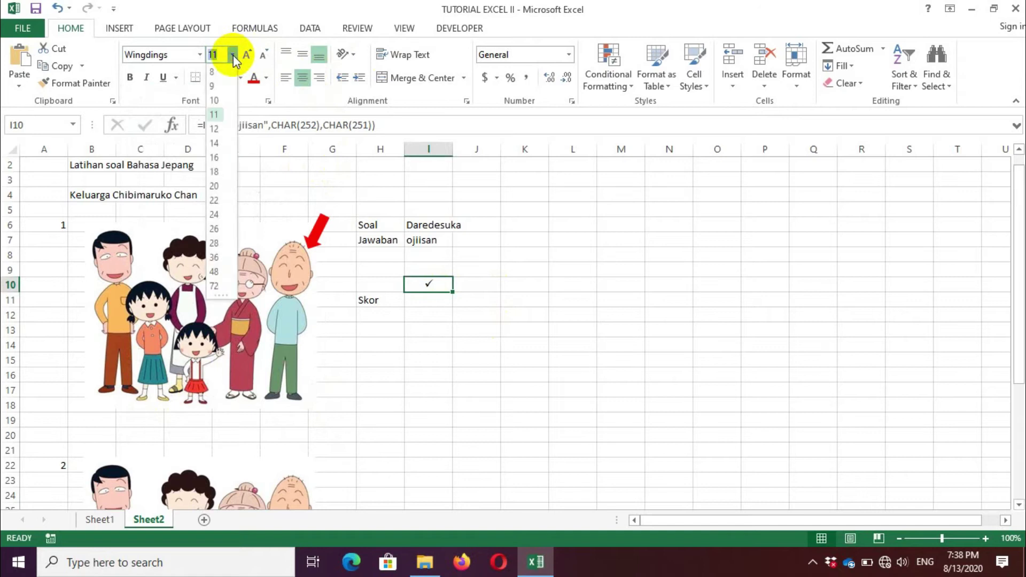
{"action": "left_click", "coordinate": [214, 142]}
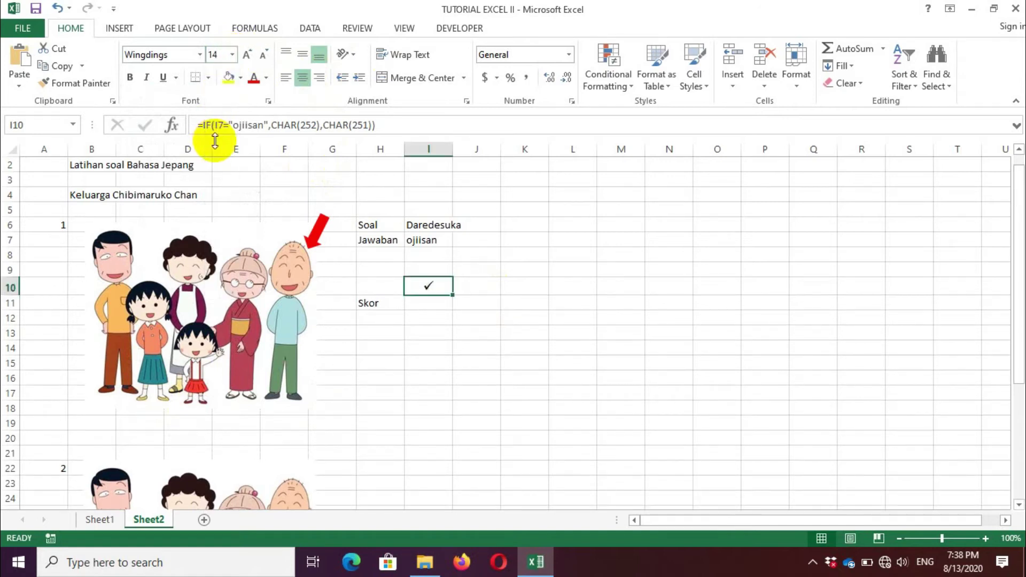
{"action": "left_click", "coordinate": [439, 303]}
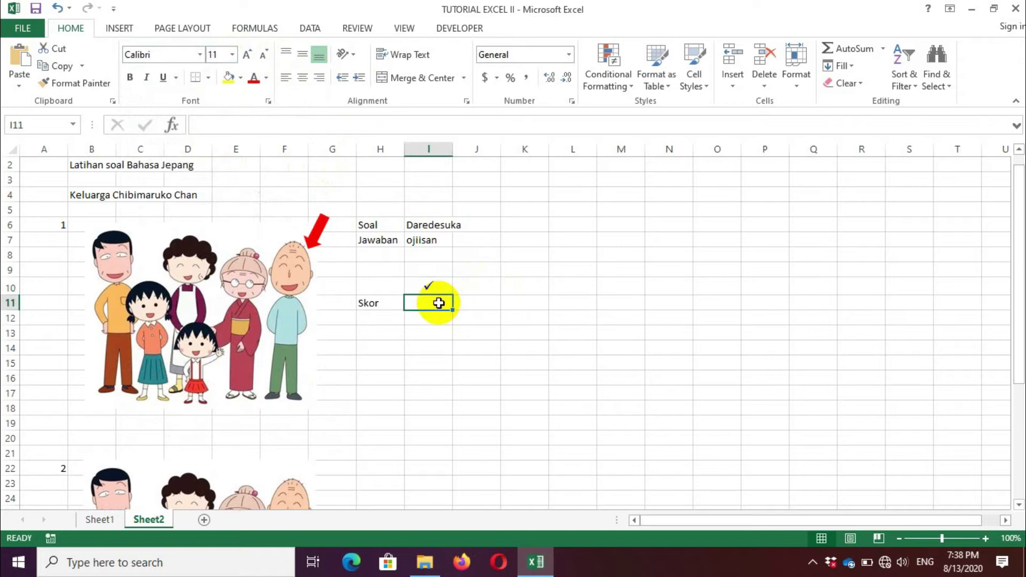
Step: Enter =IF(I7="ojiisan",50,0) in I11 through the IF dialog, giving a score of 50
{"action": "left_click", "coordinate": [171, 127]}
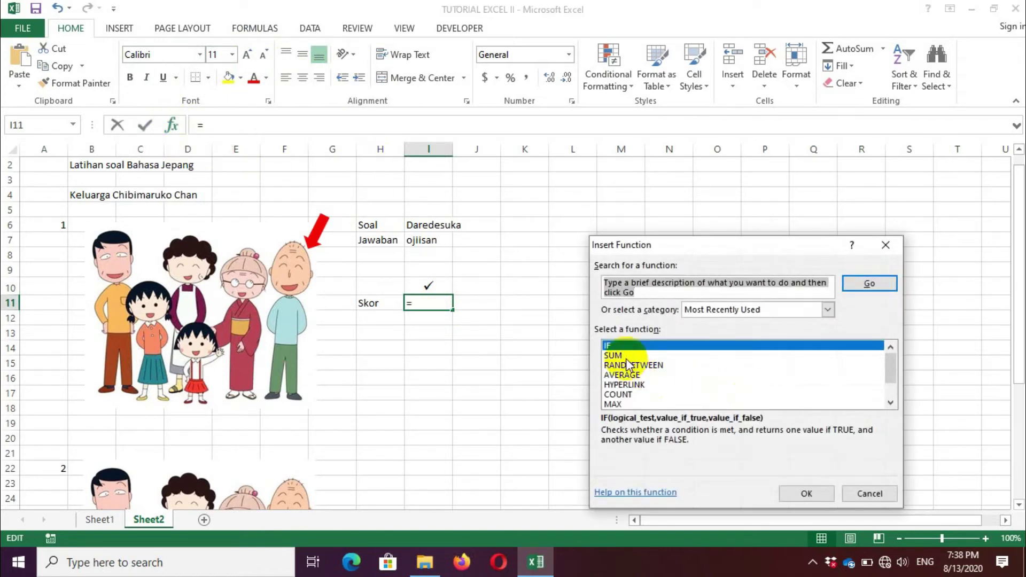
{"action": "left_click", "coordinate": [820, 492]}
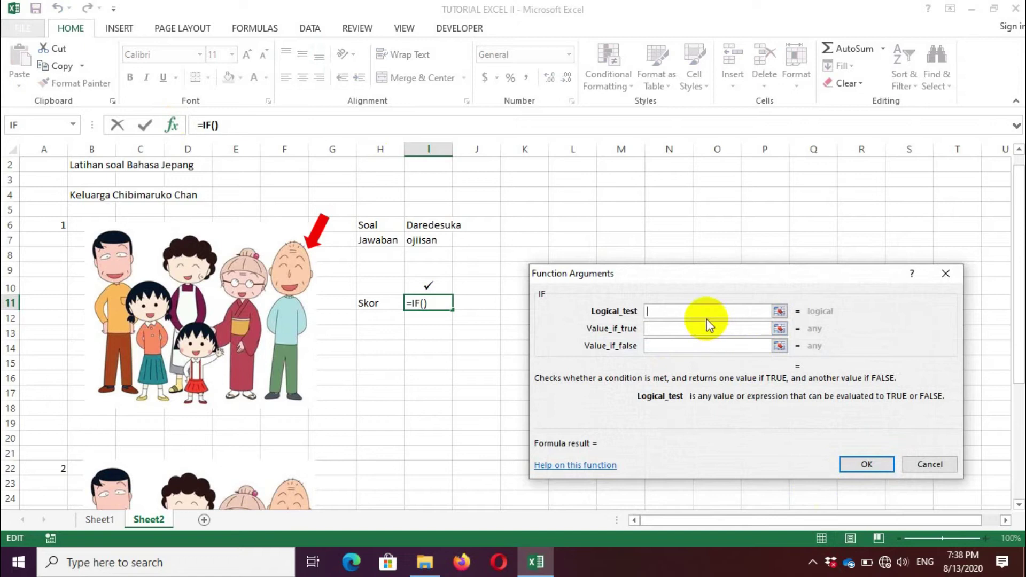
{"action": "left_click", "coordinate": [428, 240]}
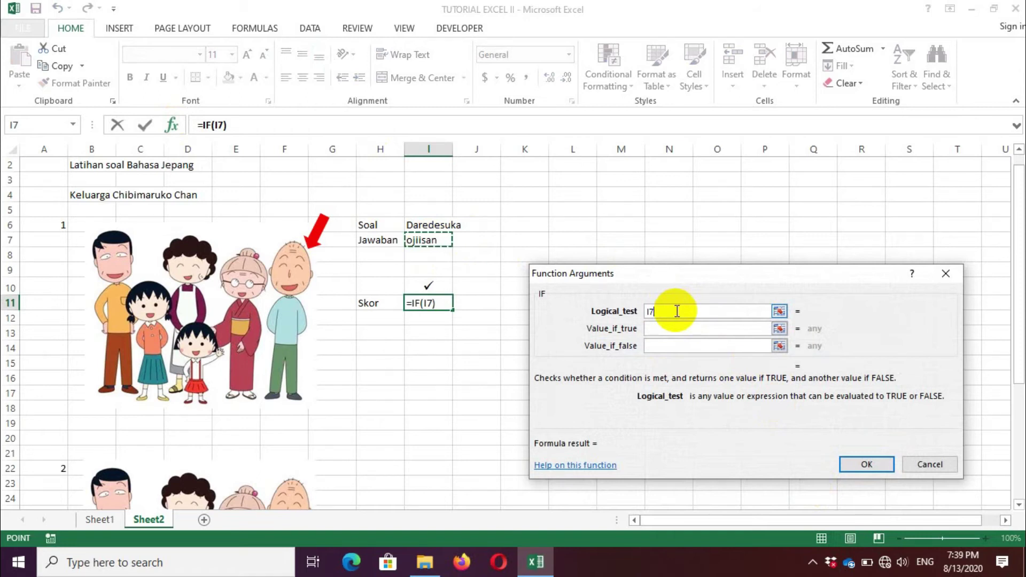
{"action": "type", "text": "="}
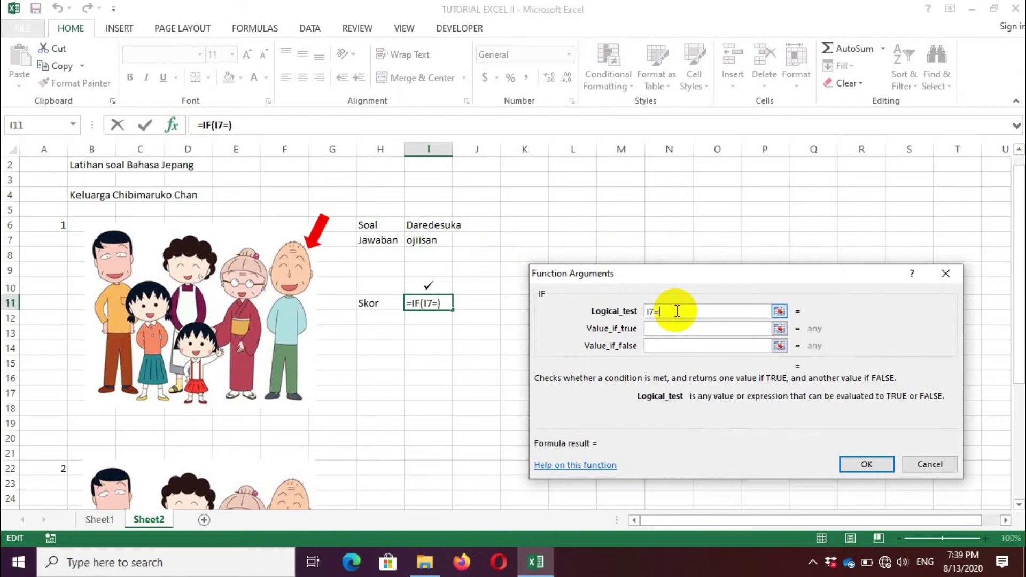
{"action": "type", "text": "\""}
{"action": "type", "text": "ojiisan"}
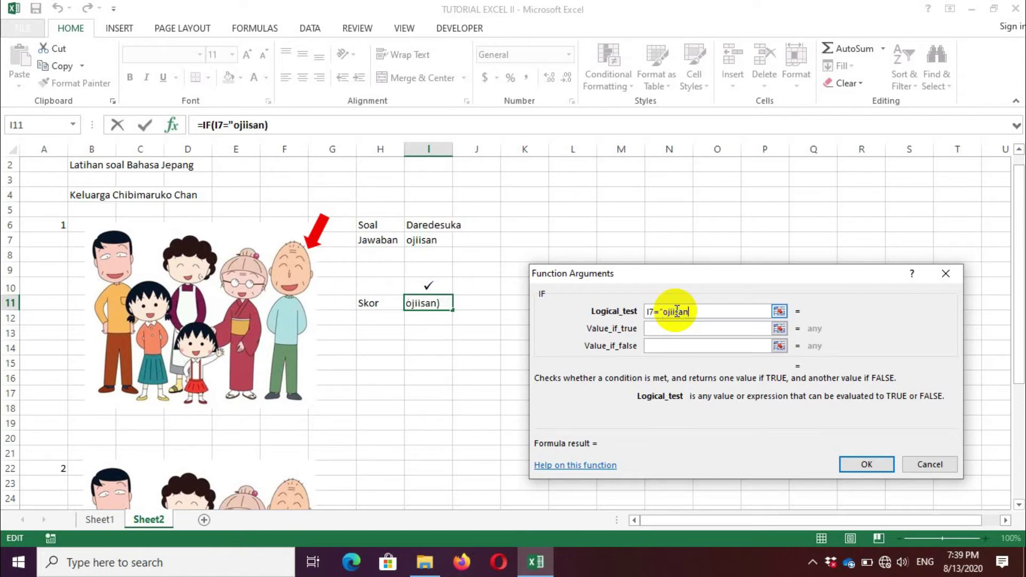
{"action": "type", "text": "\""}
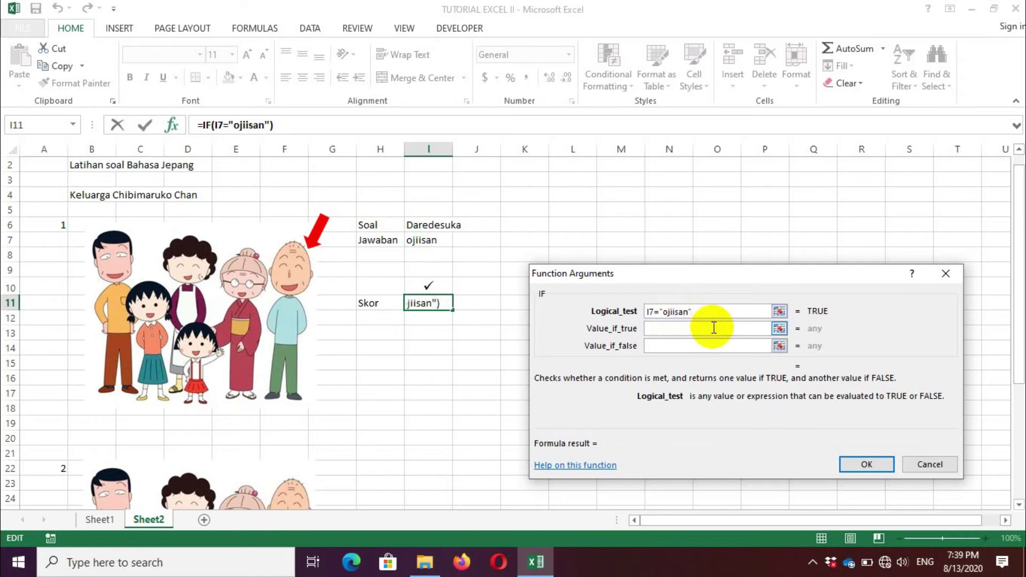
{"action": "left_click", "coordinate": [697, 327]}
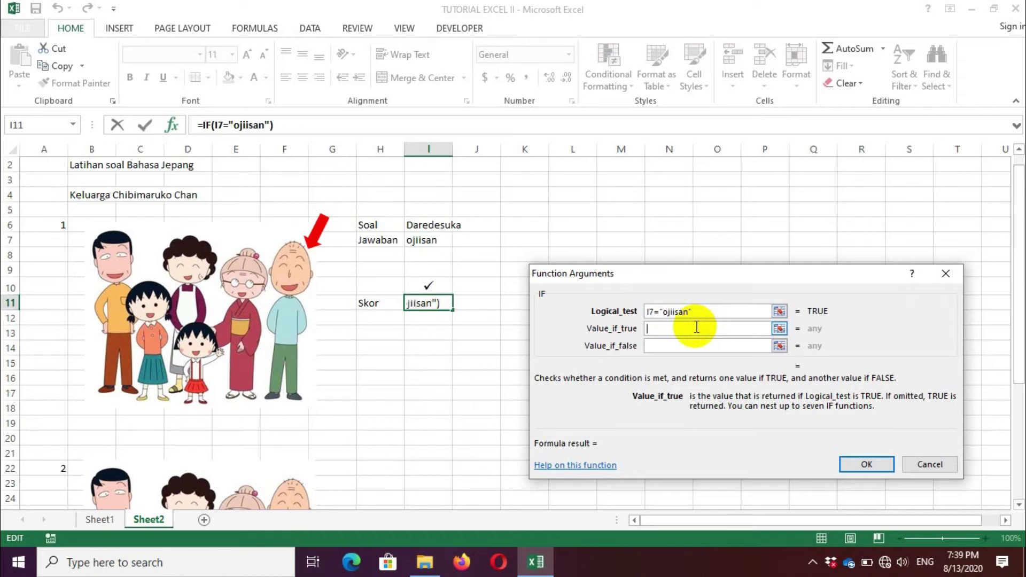
{"action": "type", "text": "50"}
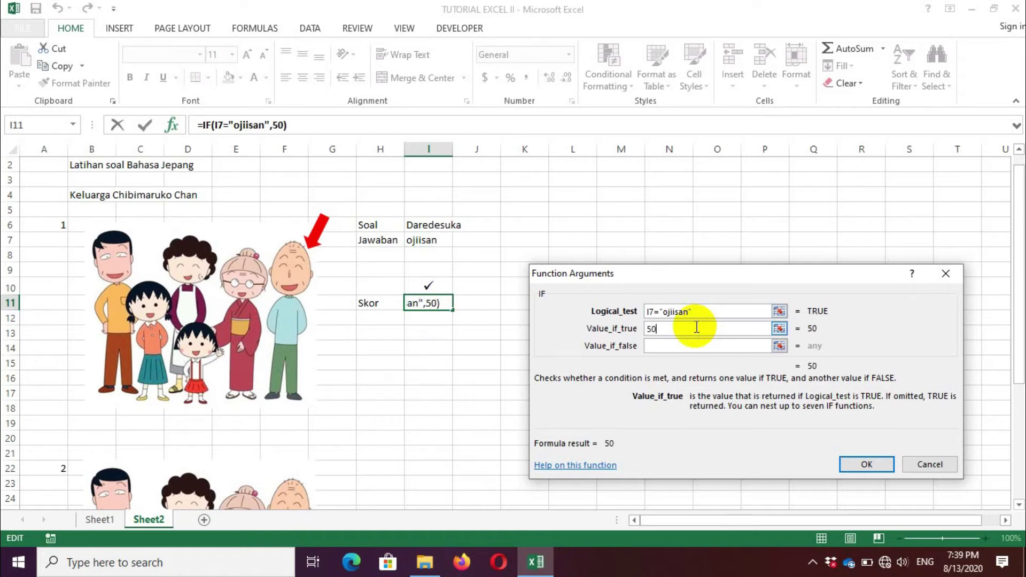
{"action": "left_click", "coordinate": [665, 346]}
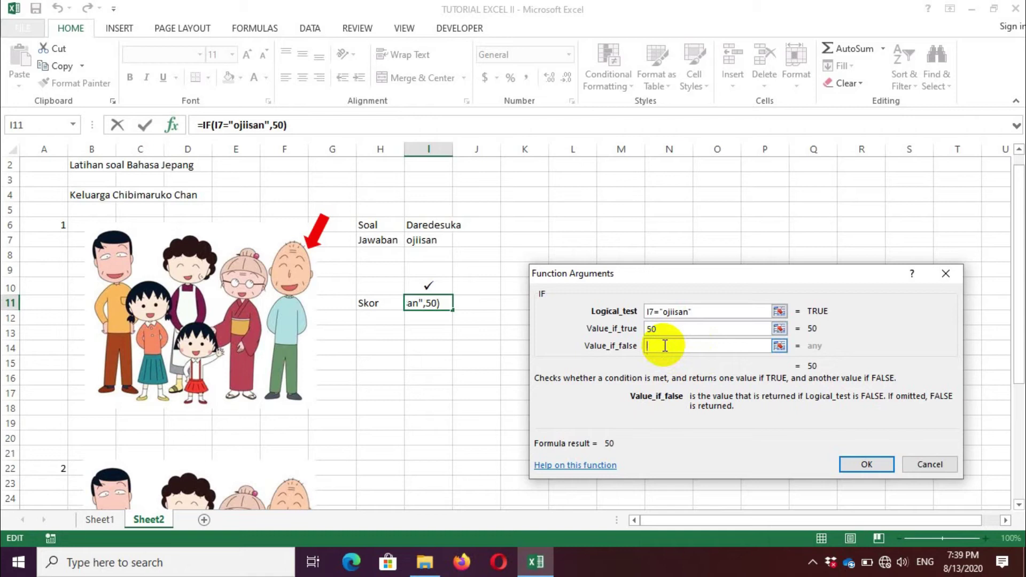
{"action": "type", "text": "0"}
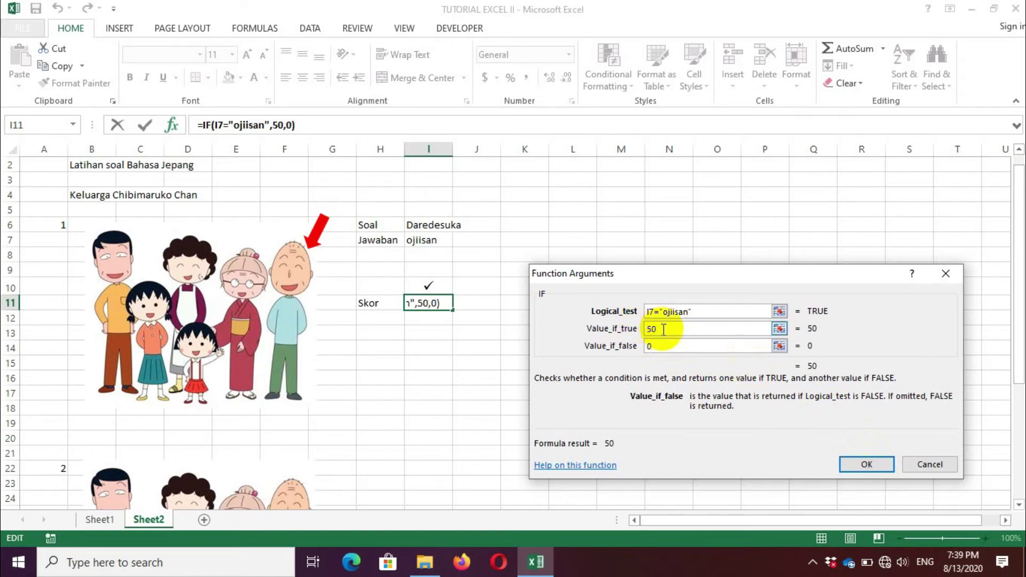
{"action": "left_click", "coordinate": [864, 463]}
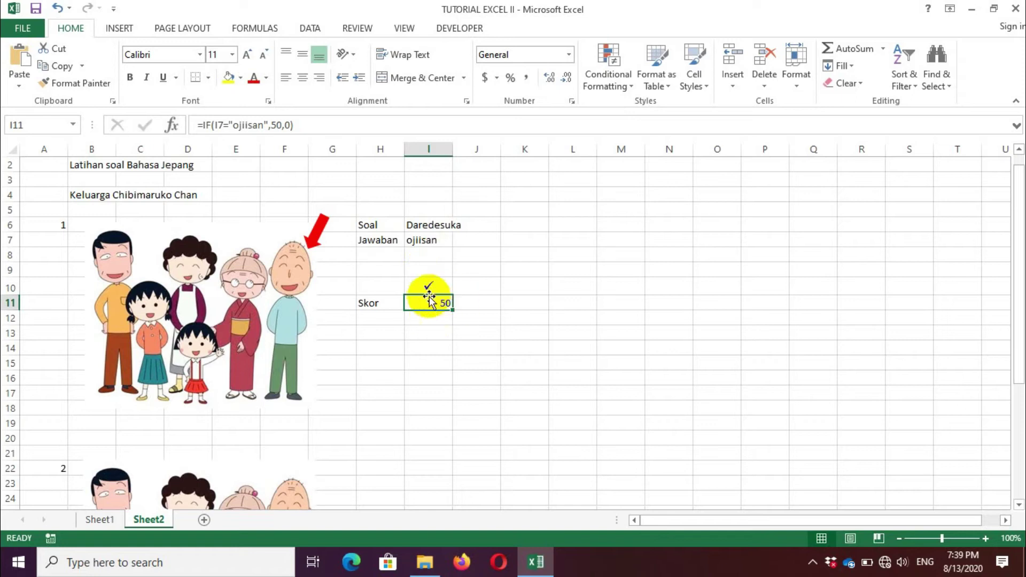
Step: Centre the score in I11 and set its font size to 18
{"action": "left_click", "coordinate": [302, 78]}
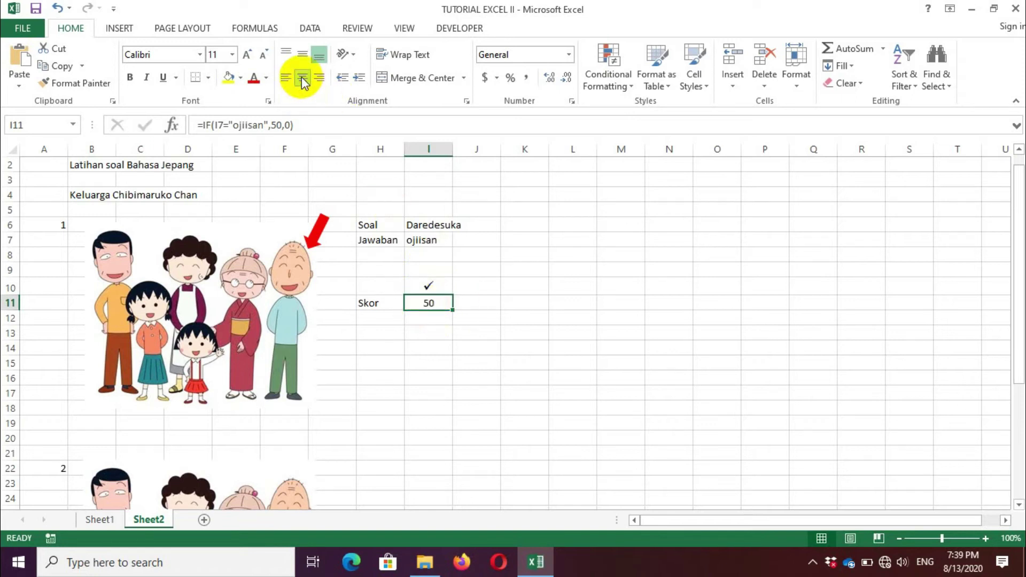
{"action": "left_click", "coordinate": [232, 54]}
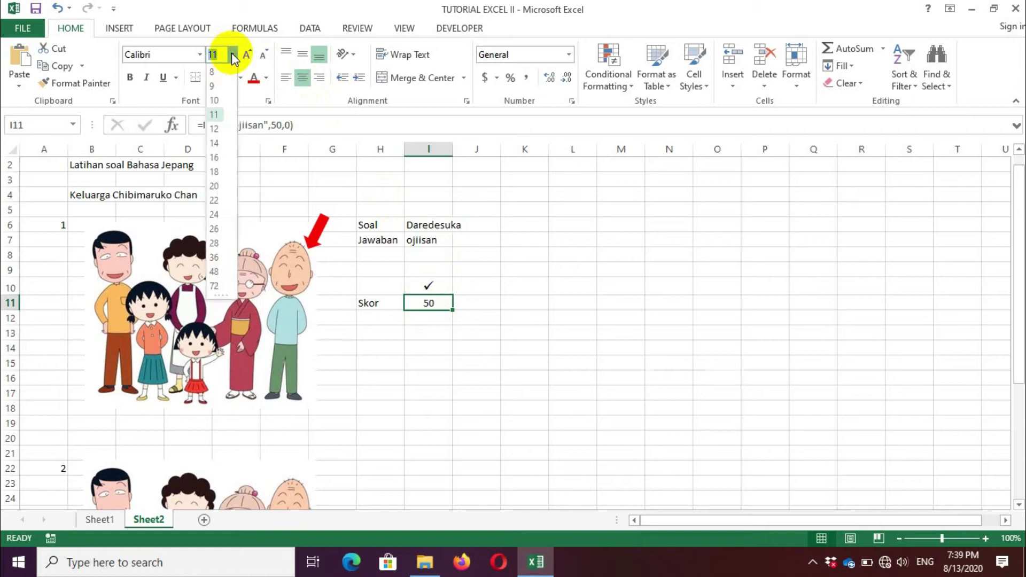
{"action": "left_click", "coordinate": [214, 171]}
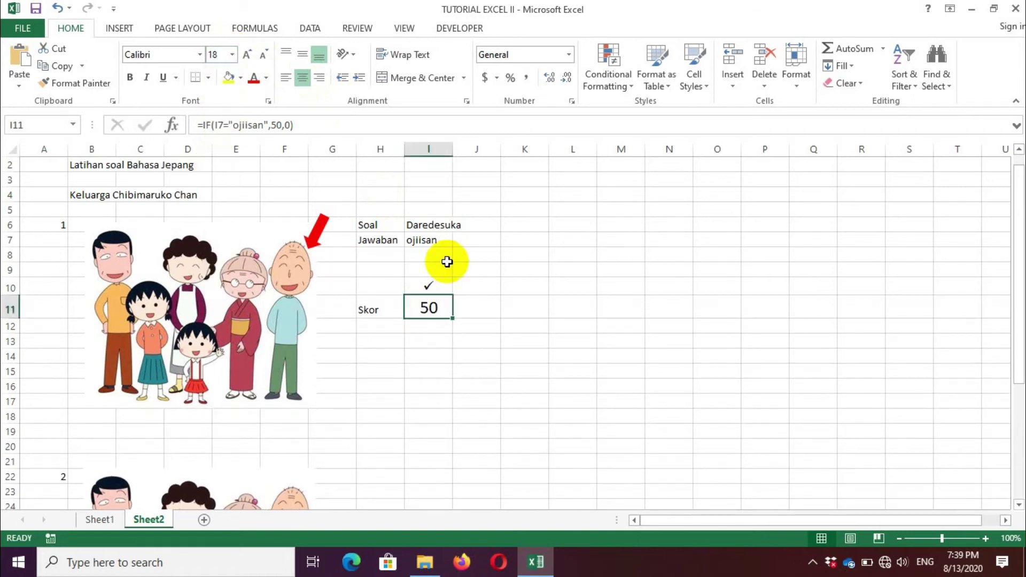
Step: Replace I7's answer with okaasan so the mark becomes a cross and Skor 0
{"action": "left_click", "coordinate": [431, 238]}
{"action": "key", "text": "Delete"}
{"action": "type", "text": "okaasan"}
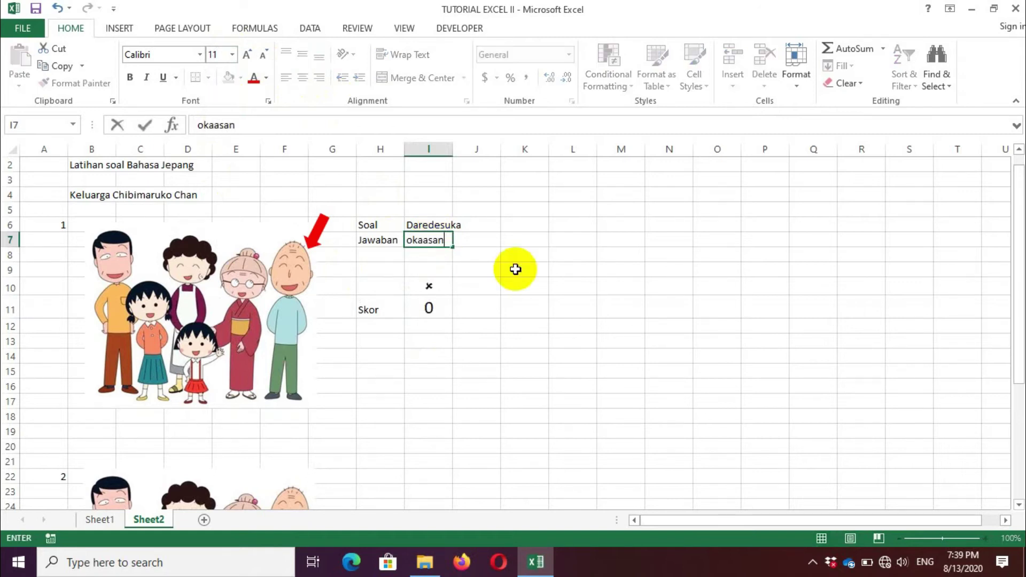
{"action": "key", "text": "Return"}
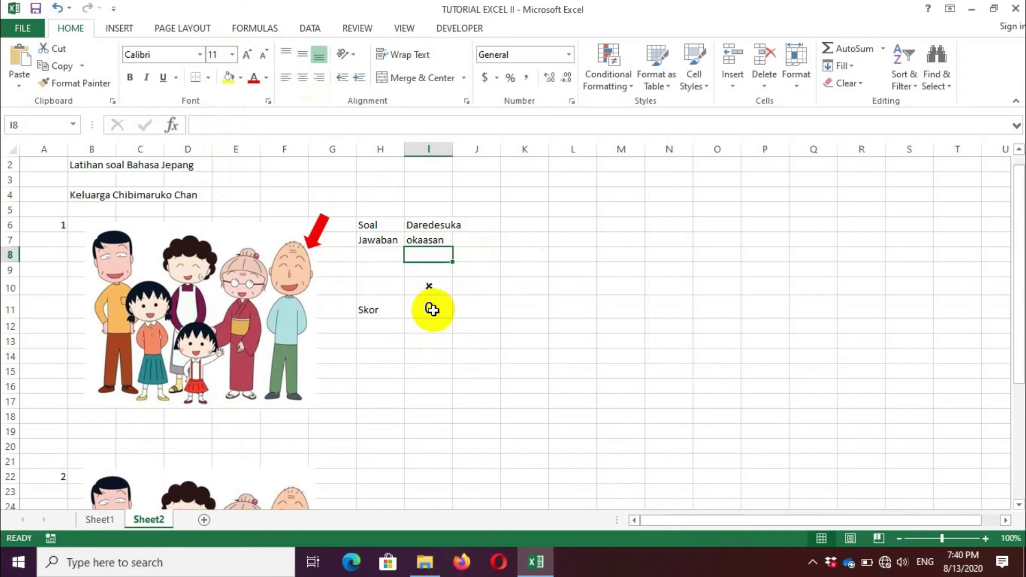
{"action": "left_click_drag", "start_coordinate": [1018, 341], "coordinate": [1017, 384]}
{"action": "left_click_drag", "start_coordinate": [389, 213], "coordinate": [412, 228]}
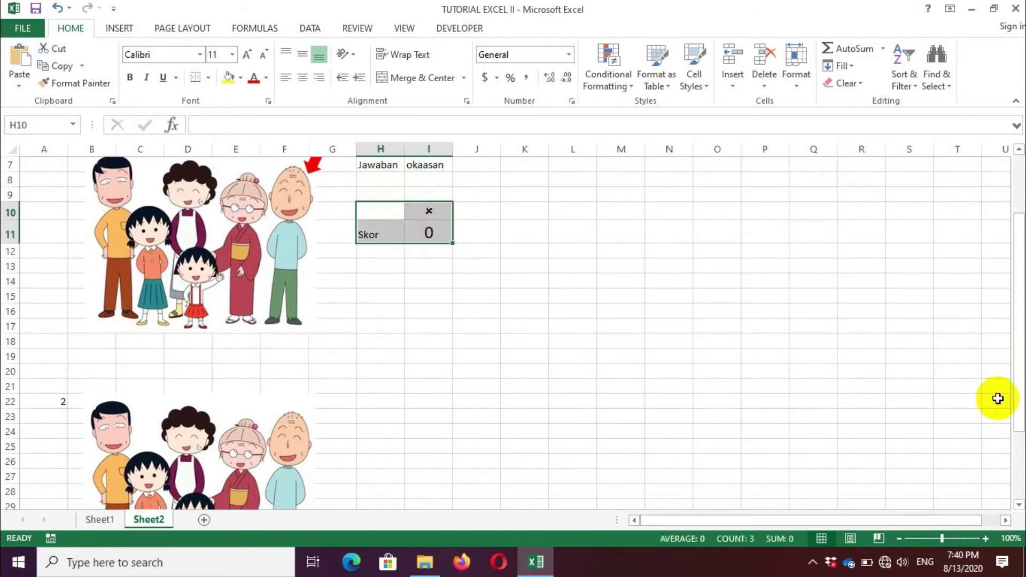
Step: Enter Soal in H22 and the question 'Chibimaruko chan wa....kazoku desu' in I22
{"action": "left_click_drag", "start_coordinate": [1020, 414], "coordinate": [1020, 422]}
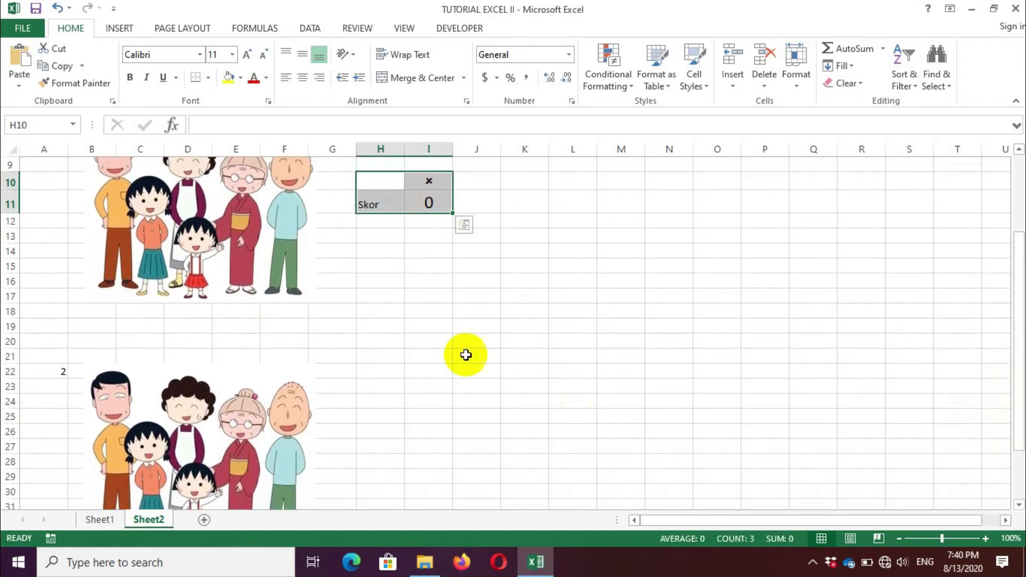
{"action": "left_click", "coordinate": [372, 372]}
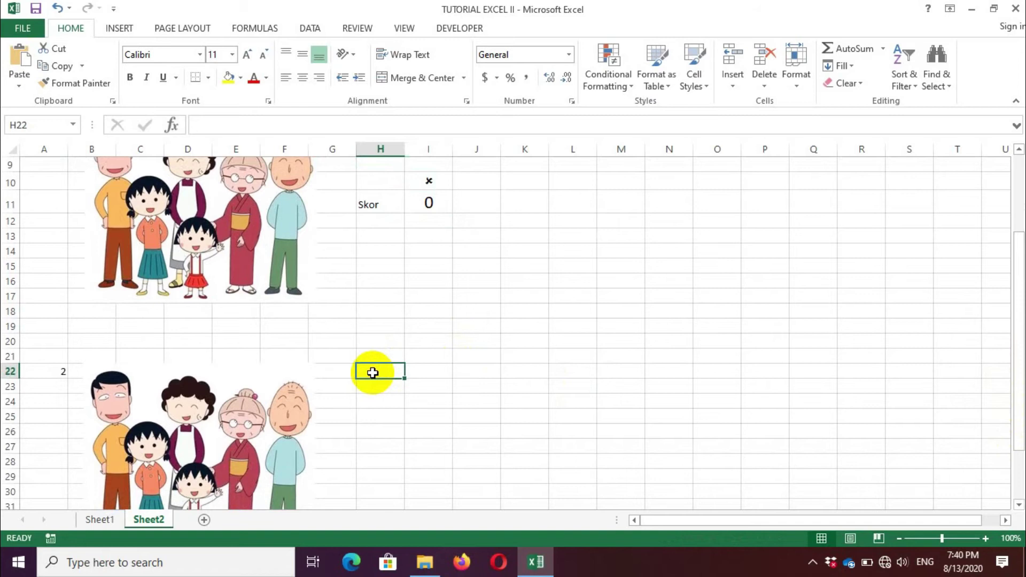
{"action": "type", "text": "Soal"}
{"action": "key", "text": "Tab"}
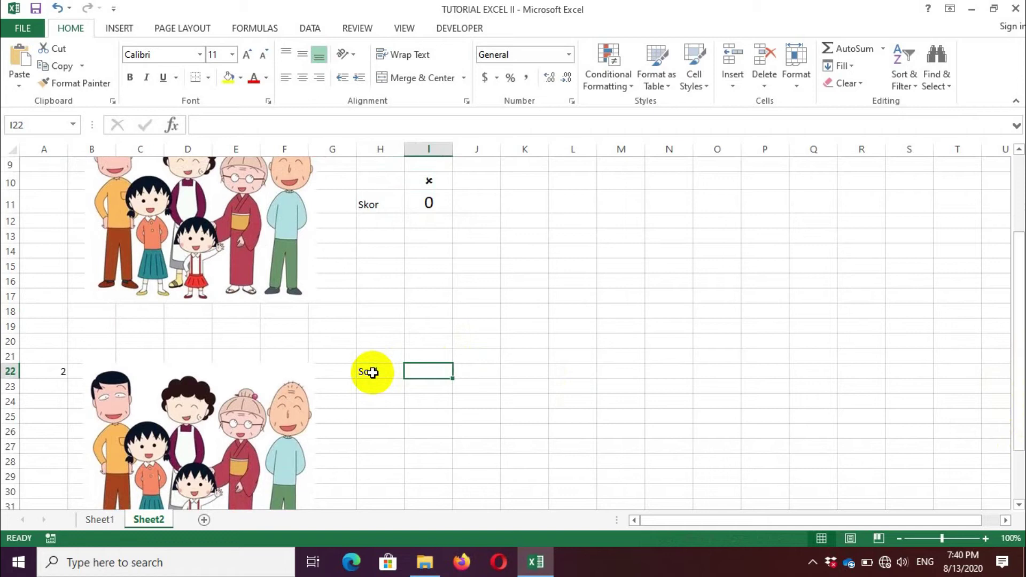
{"action": "type", "text": "Chibimaruko chan wa"}
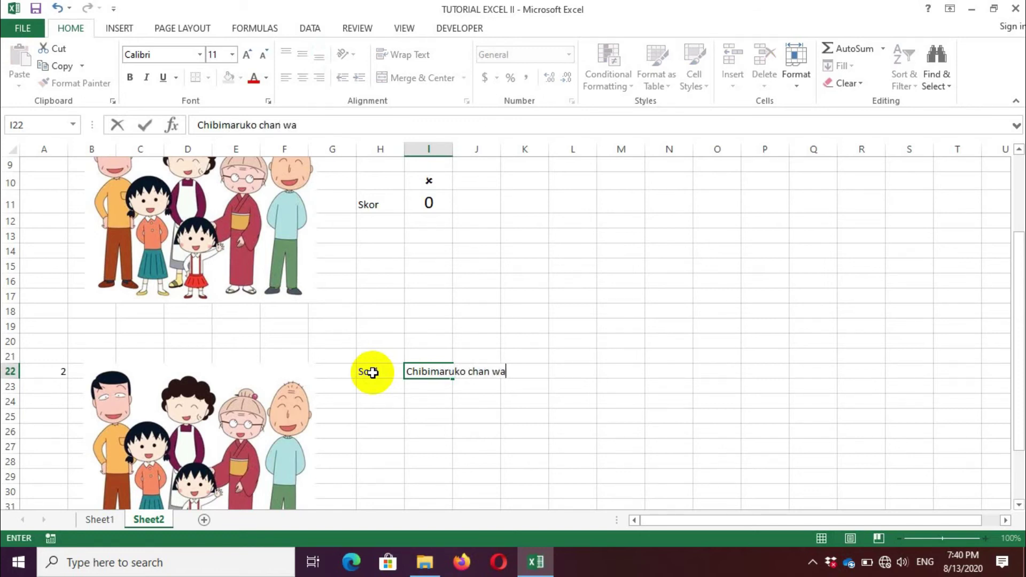
{"action": "type", "text": "....kazoku desu."}
{"action": "key", "text": "Up"}
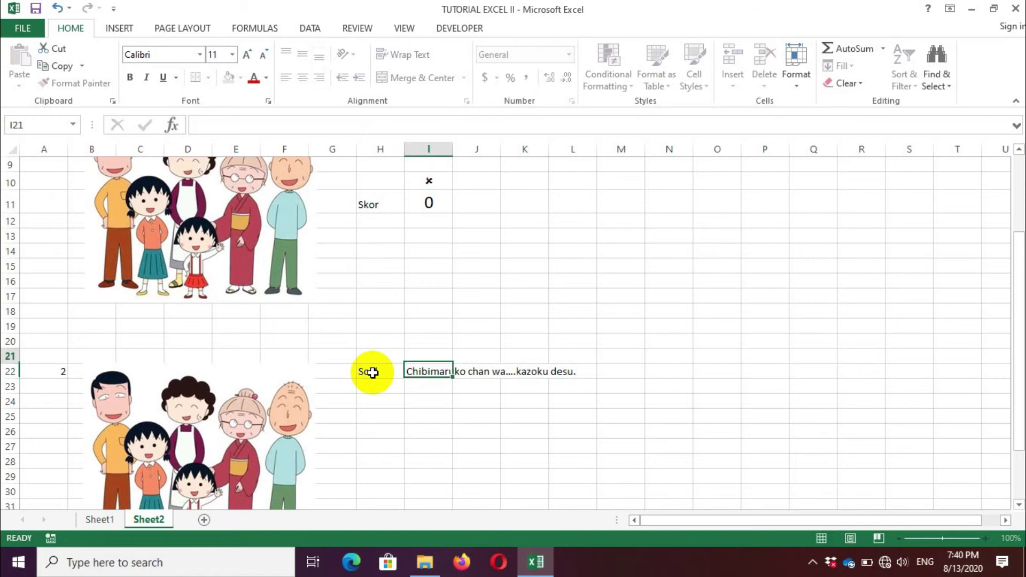
Step: Type the instruction 'Isilah titik titik dengan kata yang tepat!' in H21
{"action": "key", "text": "Left"}
{"action": "type", "text": "Isil"}
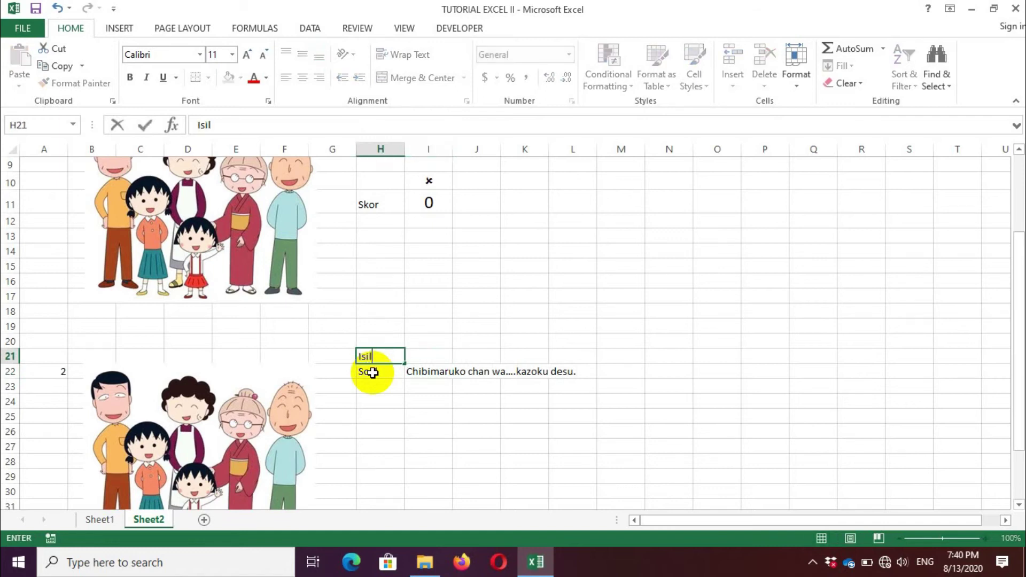
{"action": "type", "text": "ah titik titk"}
{"action": "key", "text": "BackSpace"}
{"action": "type", "text": "ik dengan "}
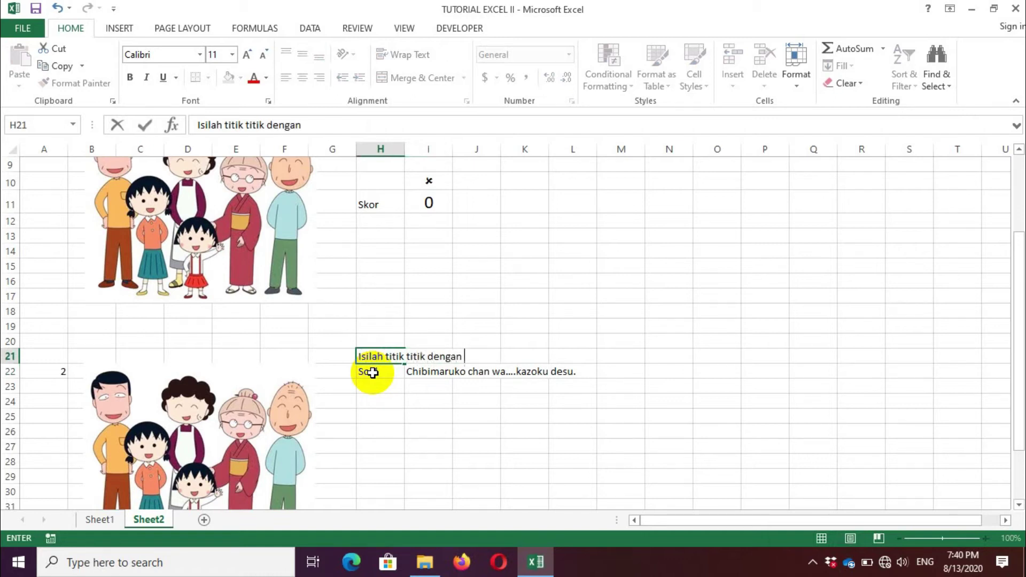
{"action": "type", "text": "kata yang tepat!"}
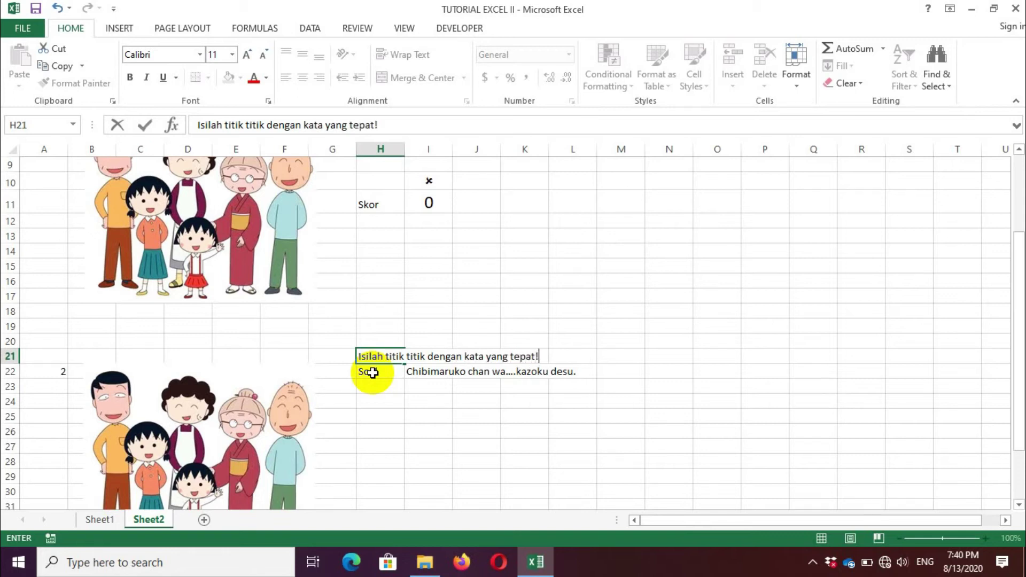
Step: Enter the label Jawaban in H23 and the answer rokunin in I23
{"action": "left_click", "coordinate": [376, 383]}
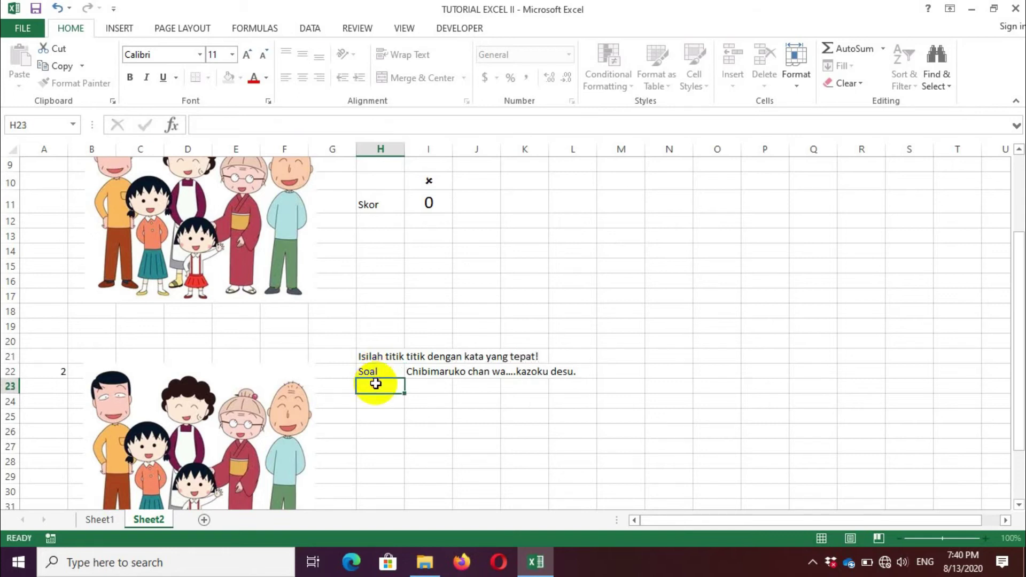
{"action": "type", "text": "Jawabann"}
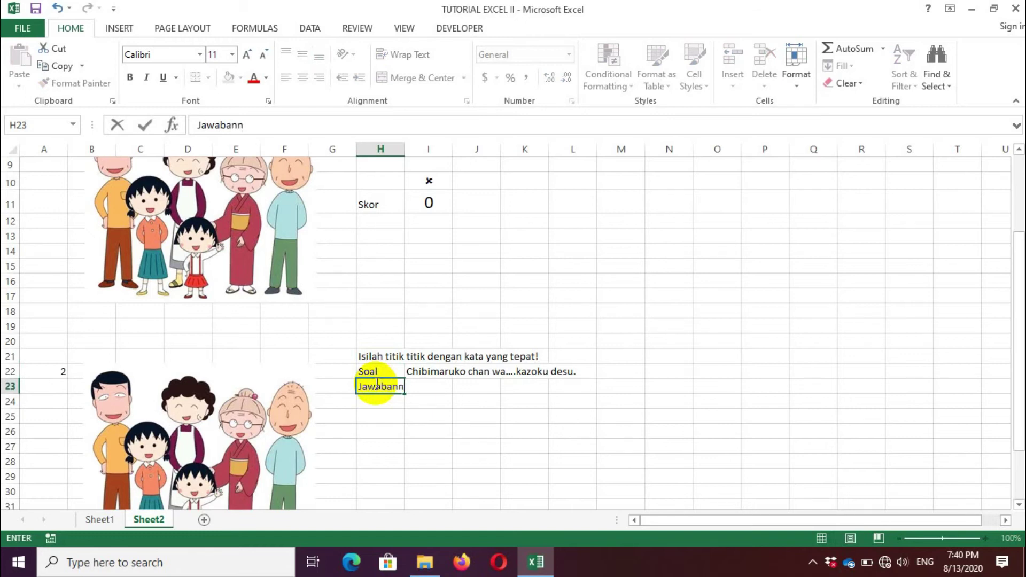
{"action": "key", "text": "BackSpace"}
{"action": "key", "text": "Tab"}
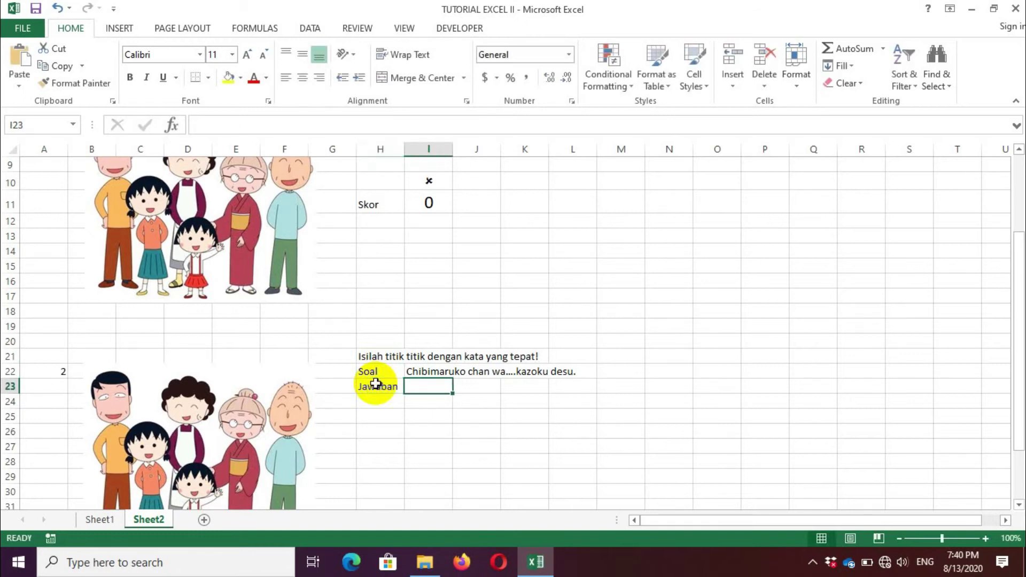
{"action": "type", "text": "rokunin"}
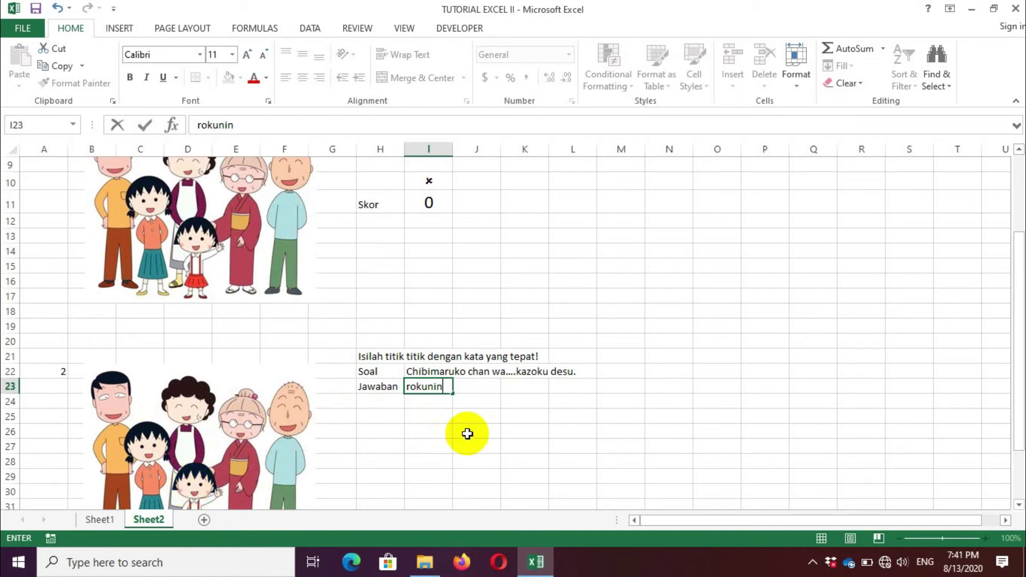
{"action": "left_click", "coordinate": [509, 421]}
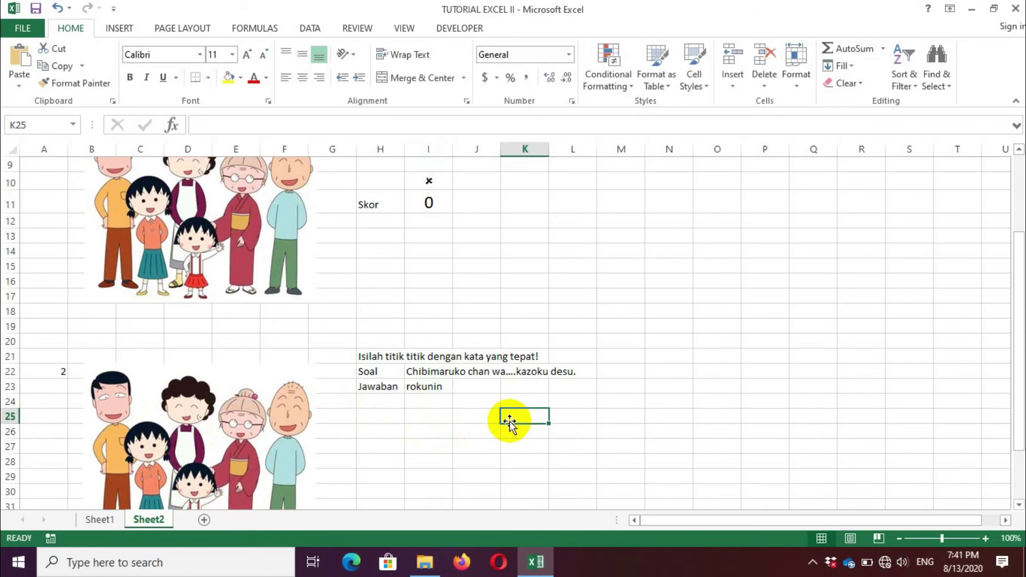
Step: Copy the mark-and-score block H10:I11 and paste it into H26:I27
{"action": "left_click_drag", "start_coordinate": [378, 185], "coordinate": [414, 199]}
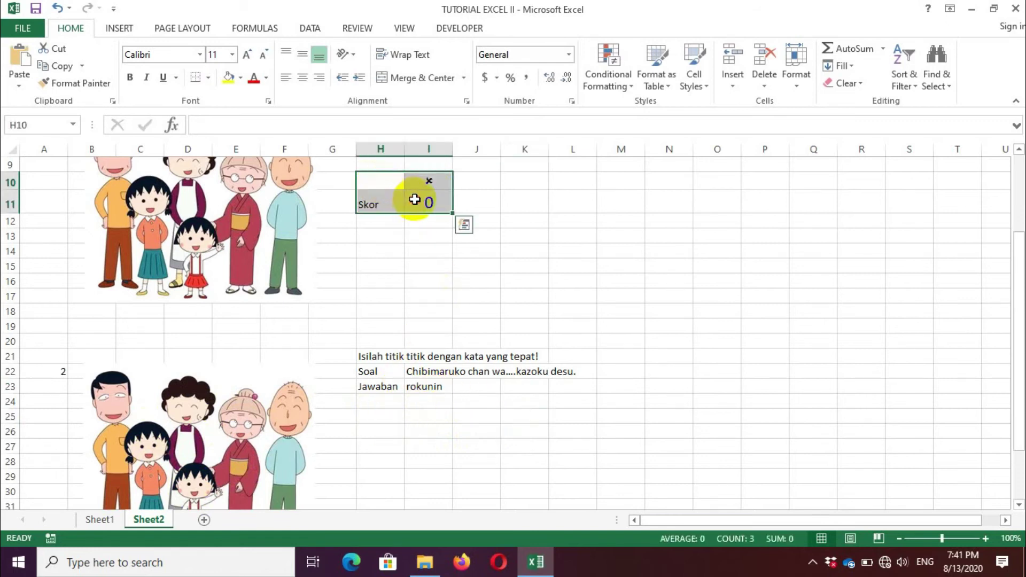
{"action": "key", "text": "ctrl+c"}
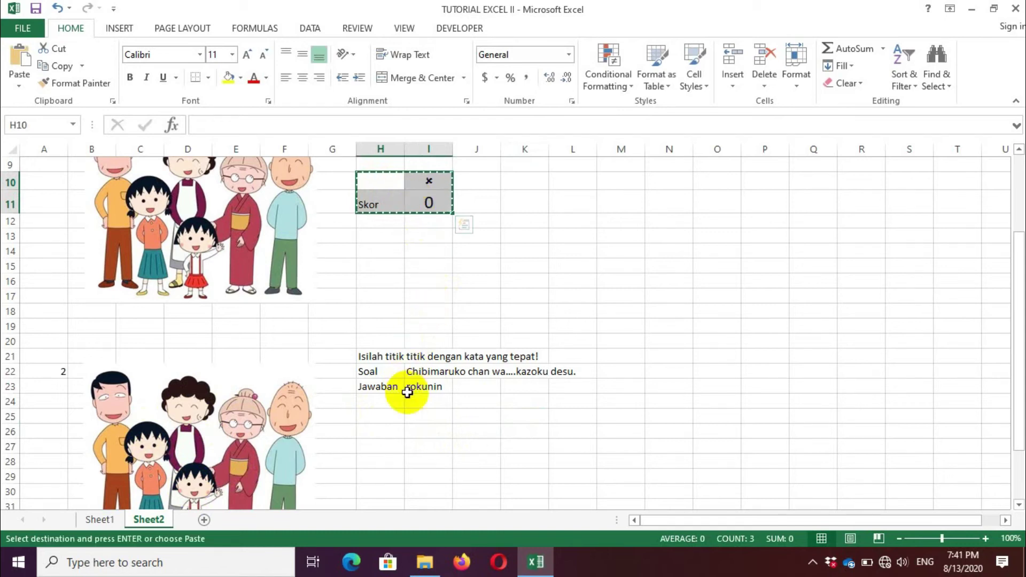
{"action": "left_click", "coordinate": [378, 437]}
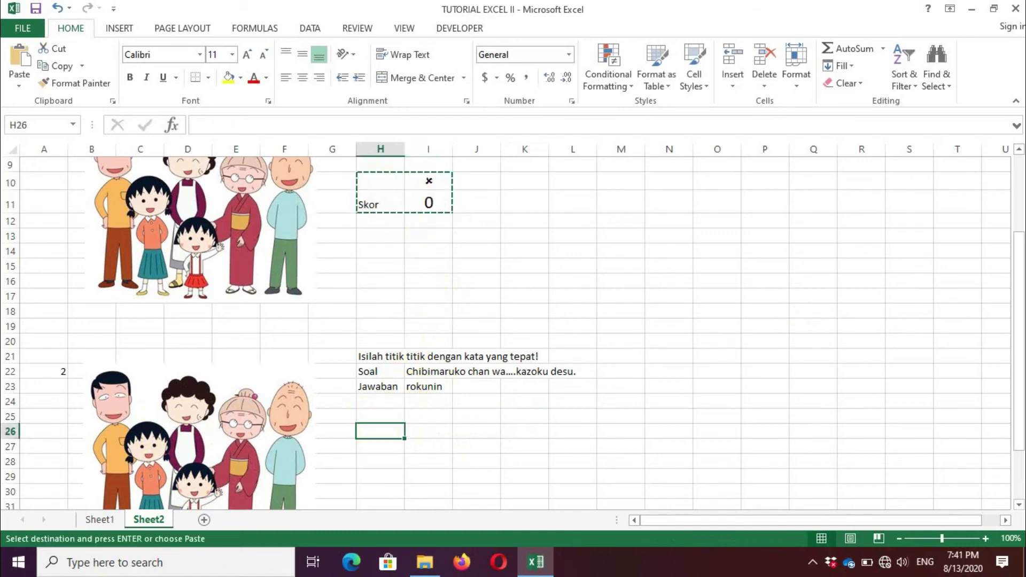
{"action": "left_click_drag", "start_coordinate": [1021, 392], "coordinate": [1021, 367]}
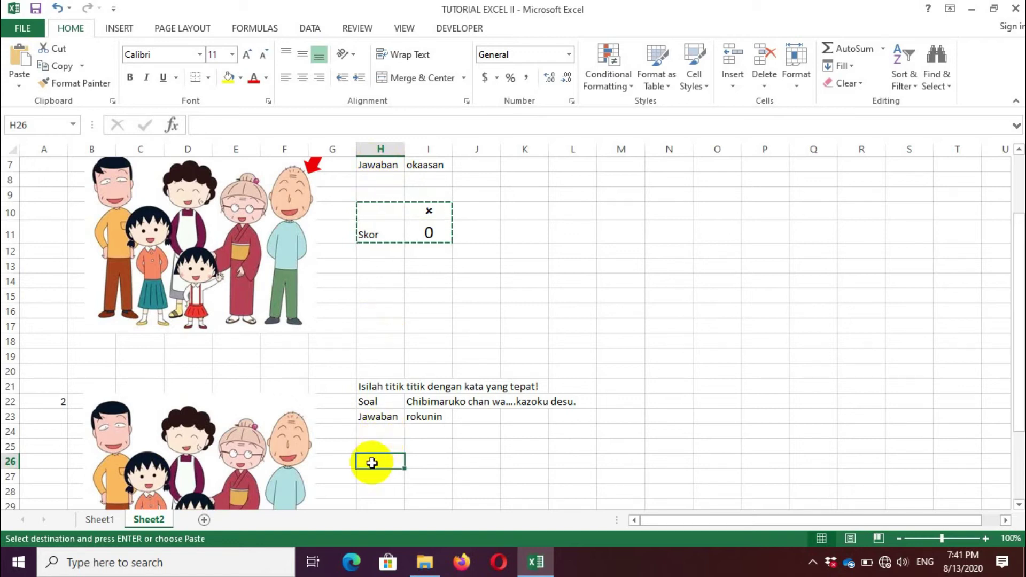
{"action": "key", "text": "ctrl+v"}
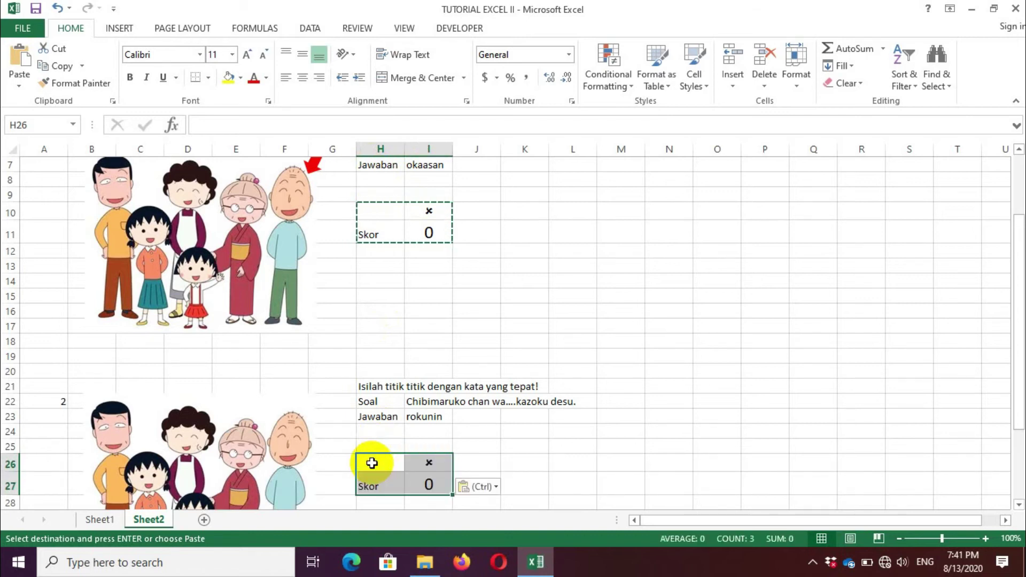
{"action": "left_click", "coordinate": [427, 462]}
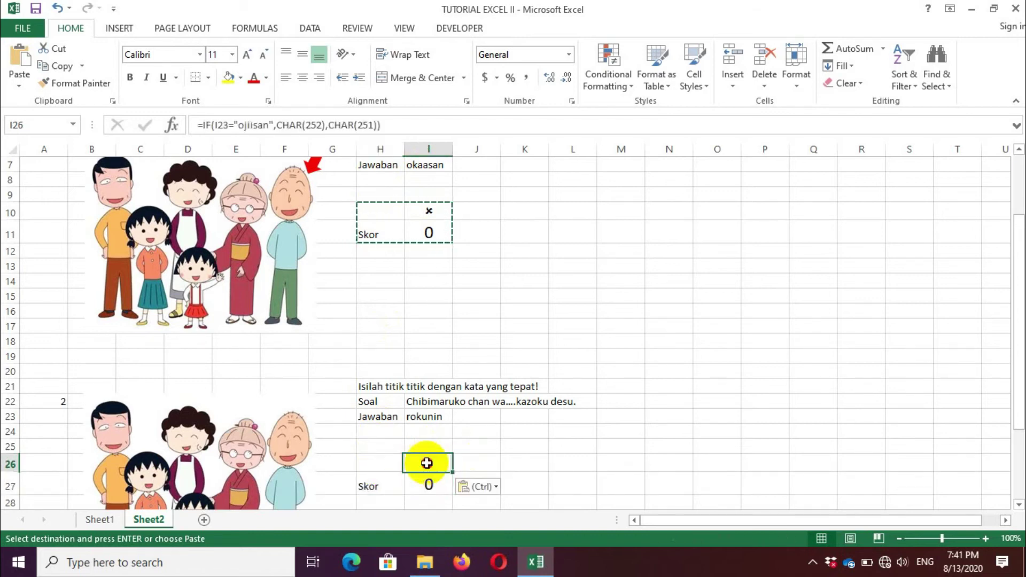
Step: Change I26's IF test to I23="rokunin" so it displays a check mark
{"action": "left_click", "coordinate": [171, 126]}
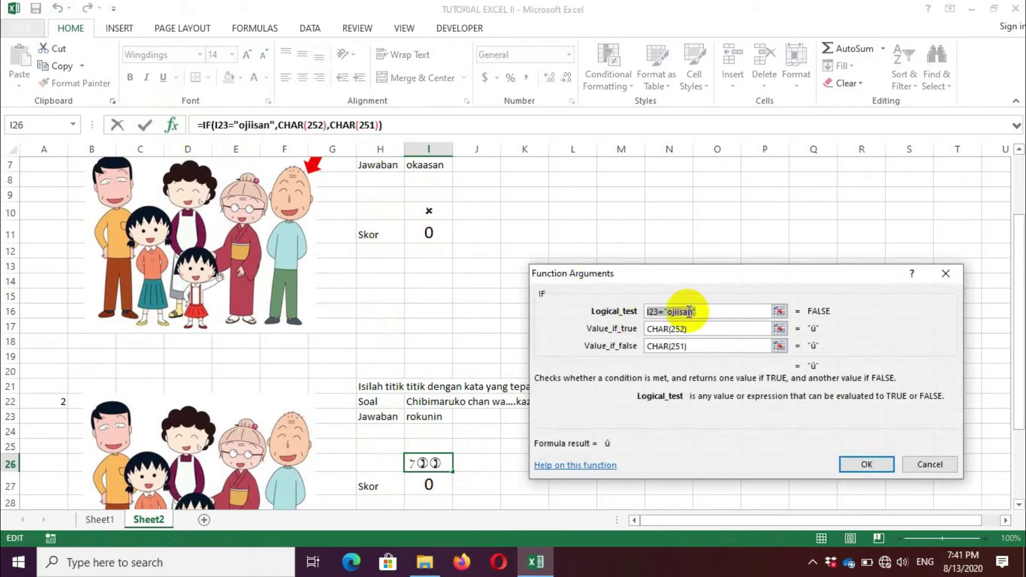
{"action": "left_click", "coordinate": [689, 313]}
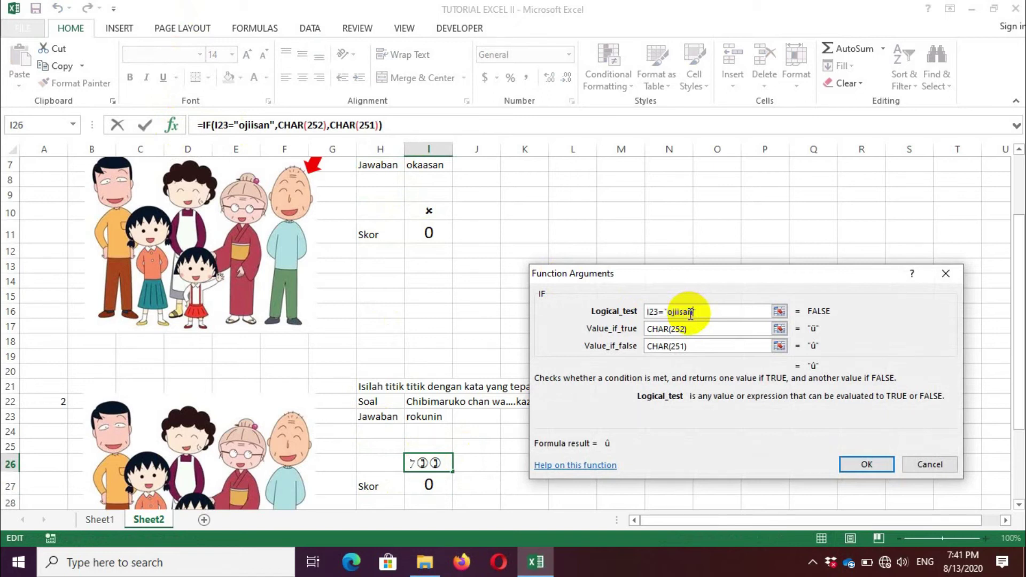
{"action": "key", "text": "BackSpace"}
{"action": "key", "text": "BackSpace"}
{"action": "key", "text": "BackSpace"}
{"action": "key", "text": "BackSpace"}
{"action": "key", "text": "BackSpace"}
{"action": "key", "text": "BackSpace"}
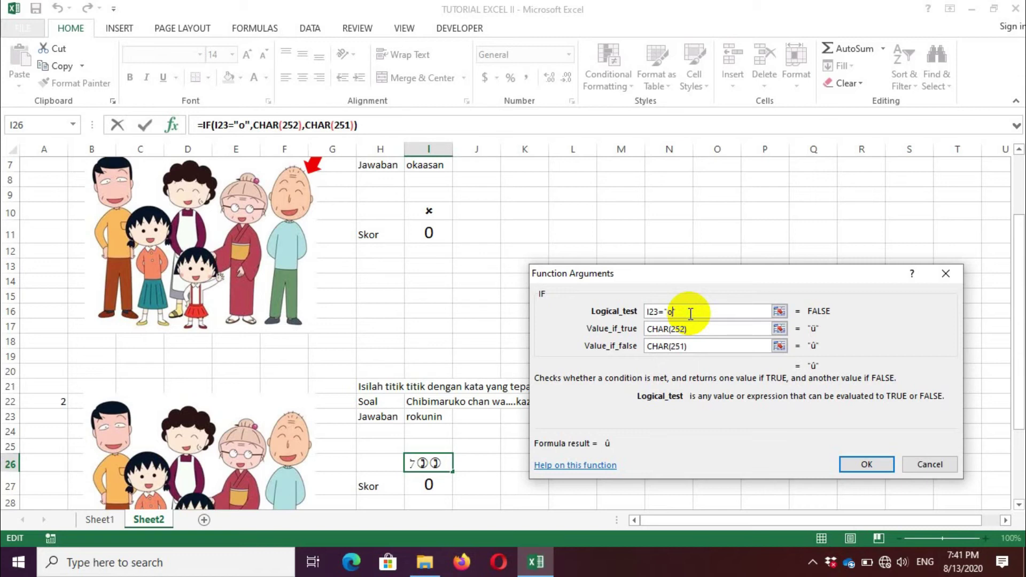
{"action": "key", "text": "BackSpace"}
{"action": "type", "text": "rokunin"}
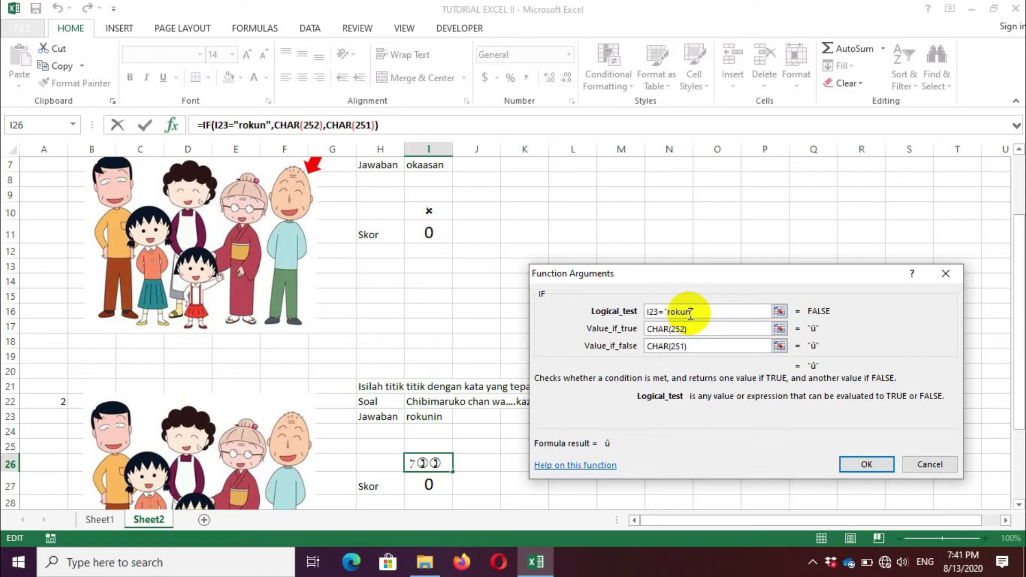
{"action": "left_click", "coordinate": [719, 329]}
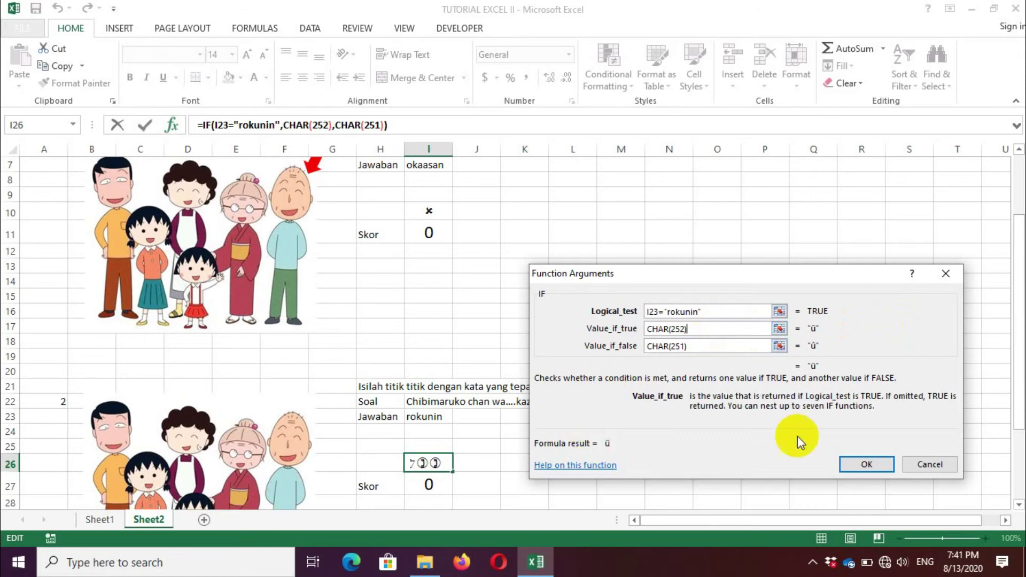
{"action": "left_click", "coordinate": [866, 464]}
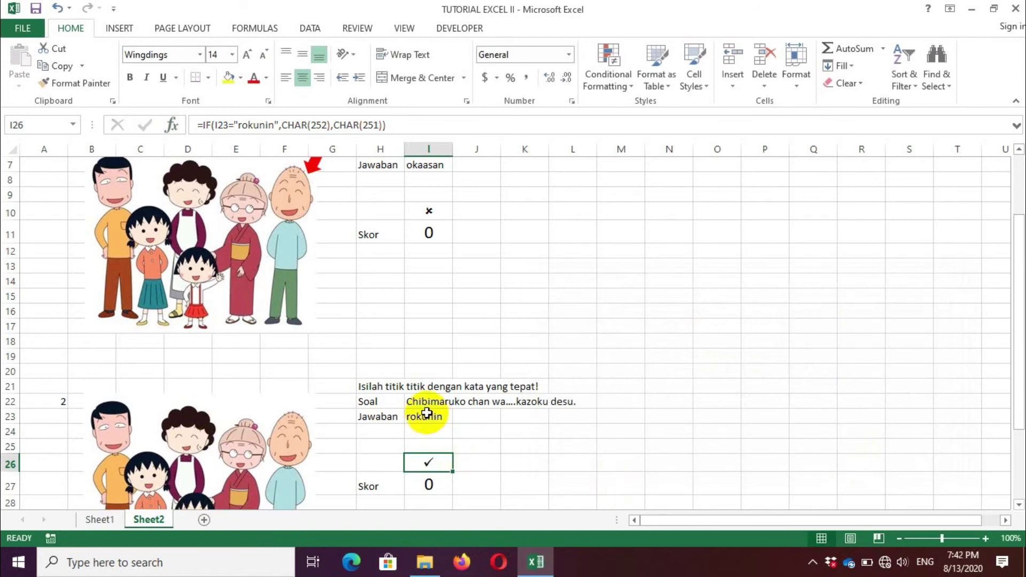
{"action": "left_click", "coordinate": [430, 483]}
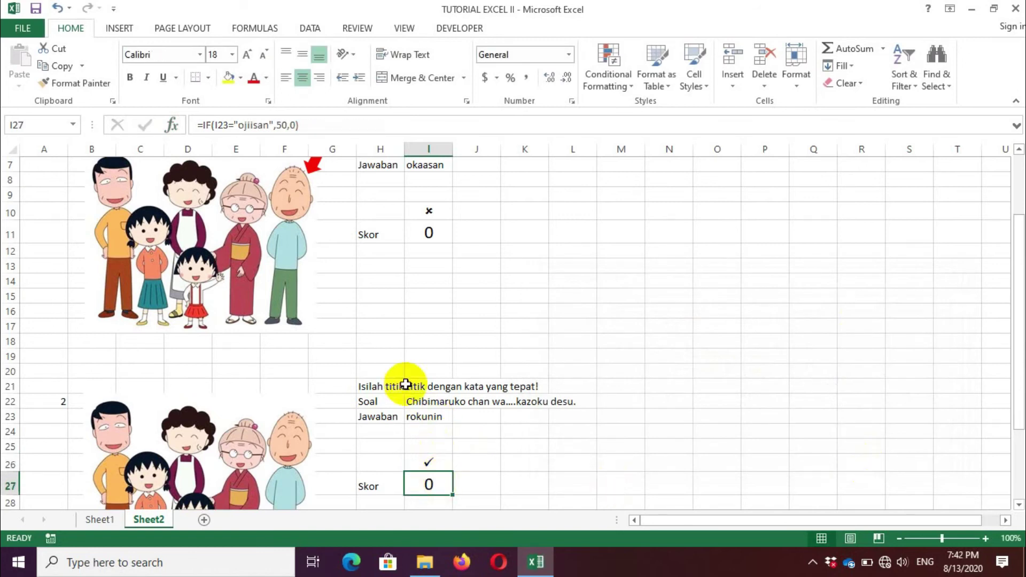
Step: Change I27's score formula to =IF(I23="rokunin",50,0) so it shows 50
{"action": "left_click", "coordinate": [172, 126]}
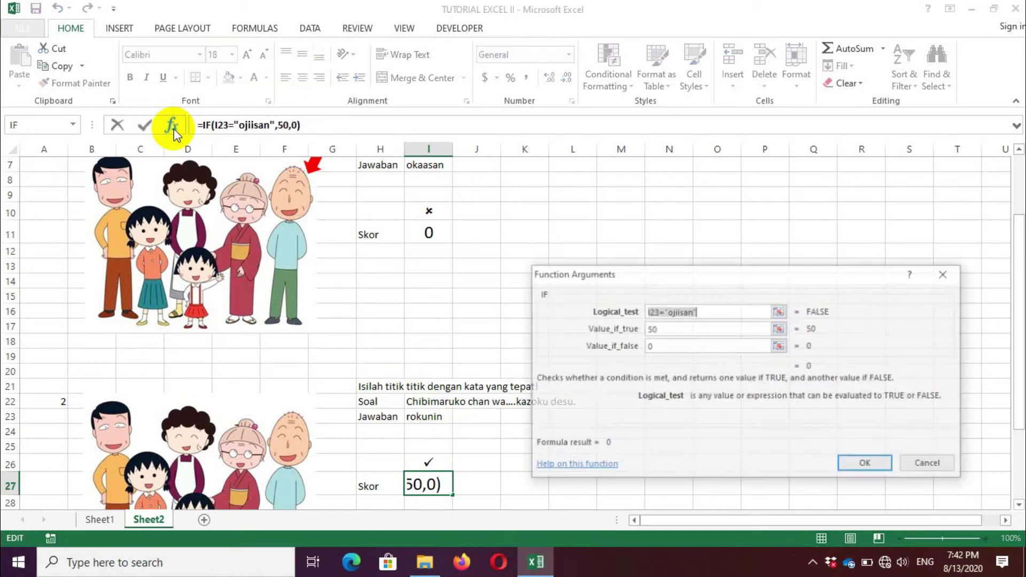
{"action": "left_click", "coordinate": [693, 311]}
{"action": "key", "text": "BackSpace"}
{"action": "key", "text": "BackSpace"}
{"action": "key", "text": "BackSpace"}
{"action": "key", "text": "BackSpace"}
{"action": "key", "text": "BackSpace"}
{"action": "key", "text": "BackSpace"}
{"action": "key", "text": "BackSpace"}
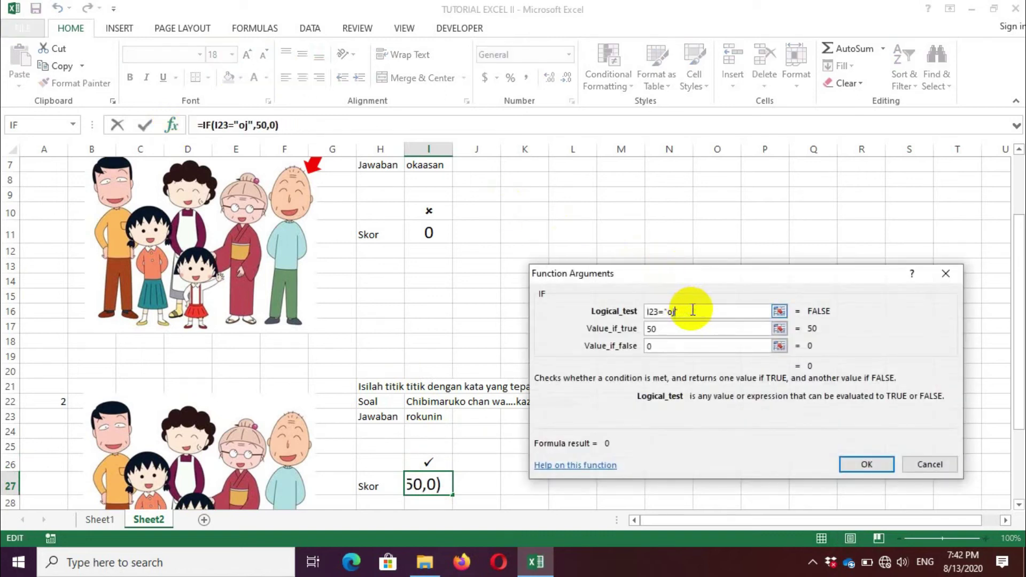
{"action": "type", "text": "rokunin"}
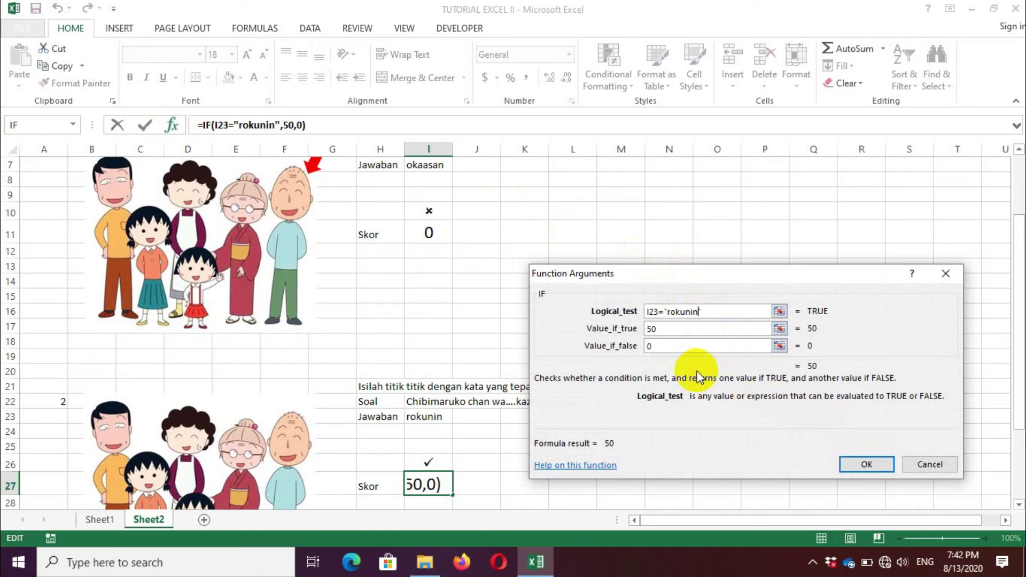
{"action": "left_click", "coordinate": [868, 465]}
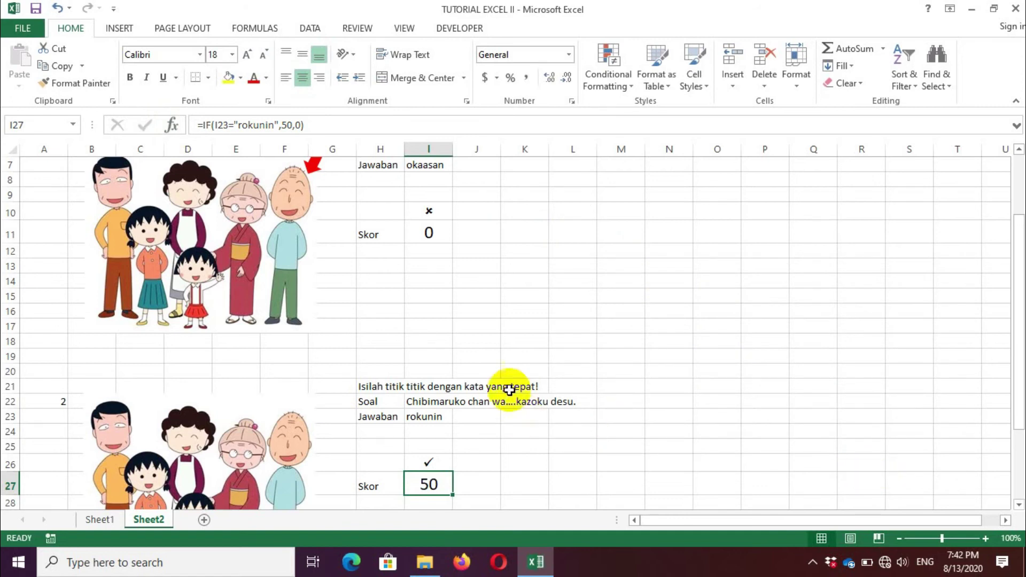
{"action": "left_click", "coordinate": [430, 212]}
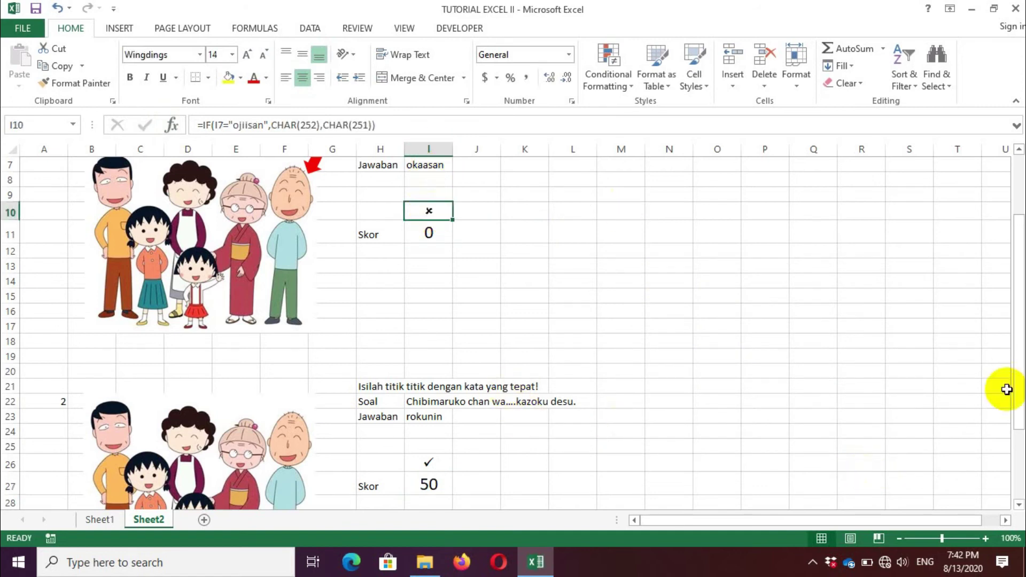
Step: Type the total-score label NILAI into cell L30
{"action": "left_click_drag", "start_coordinate": [1020, 406], "coordinate": [1018, 466]}
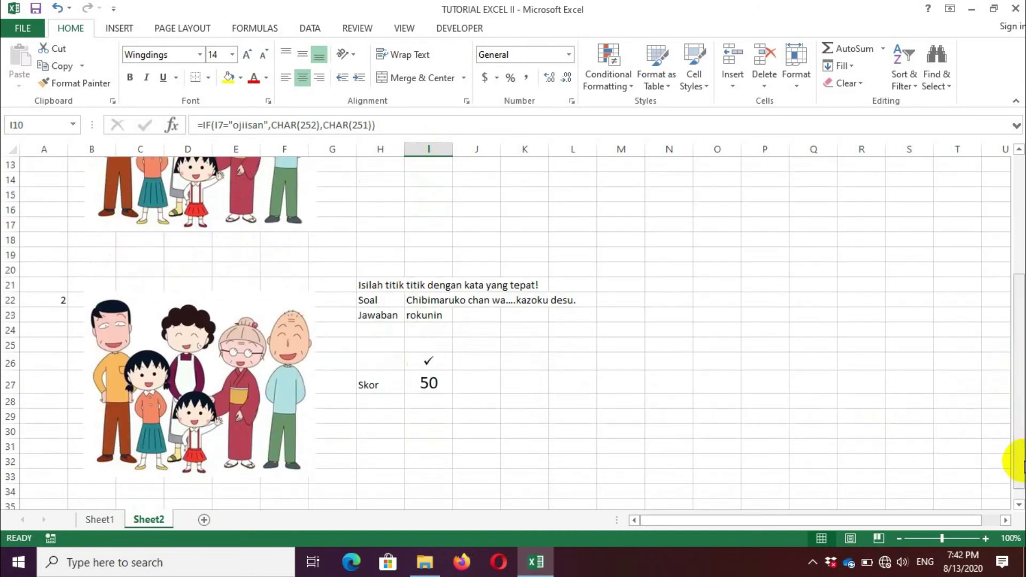
{"action": "left_click", "coordinate": [555, 434]}
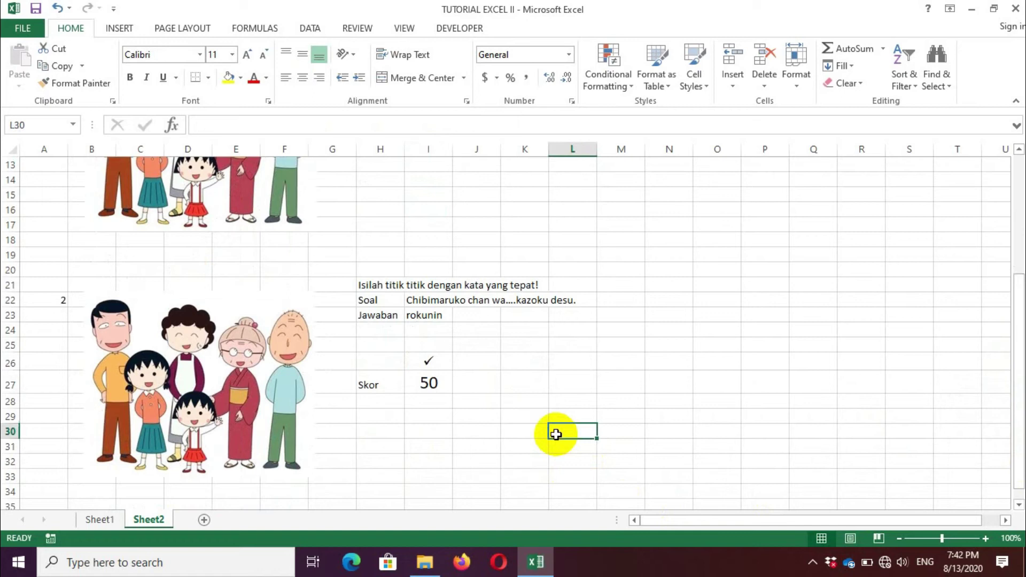
{"action": "type", "text": "NILAI"}
{"action": "key", "text": "Return"}
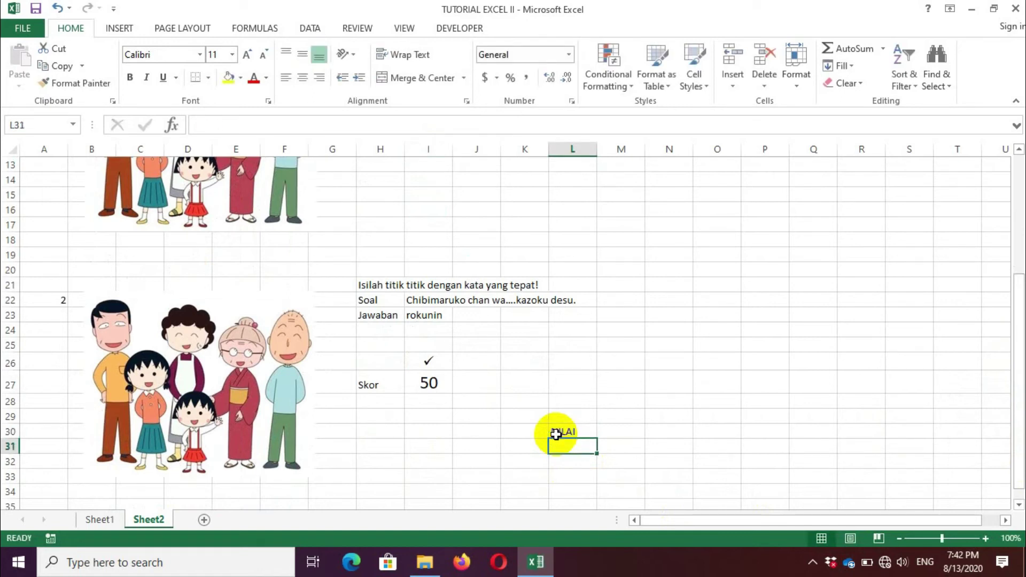
{"action": "left_click", "coordinate": [556, 432]}
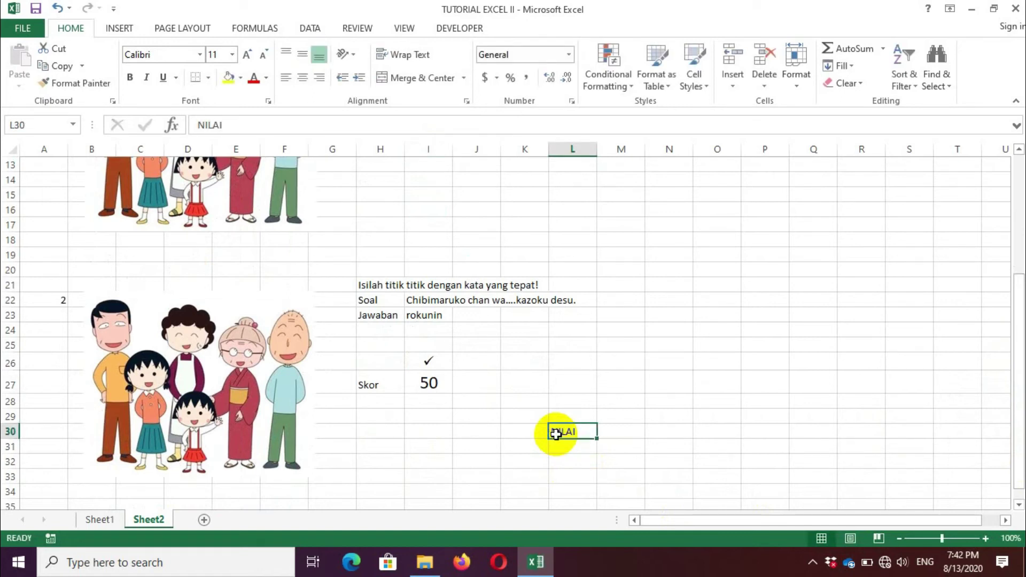
{"action": "left_click", "coordinate": [626, 433]}
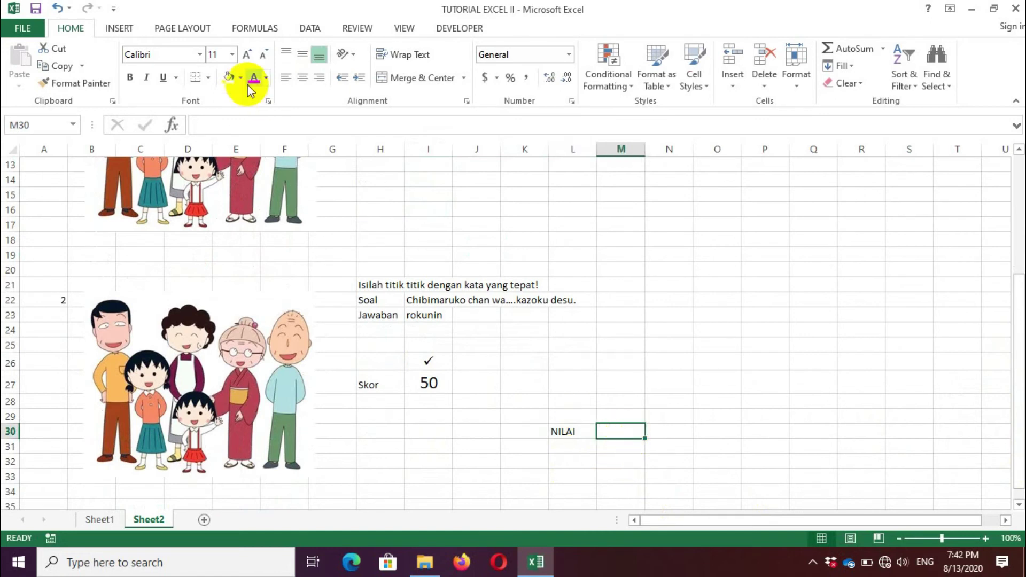
Step: Total the scores in M30 with =SUM(I27,I11) and centre the result
{"action": "left_click", "coordinate": [176, 134]}
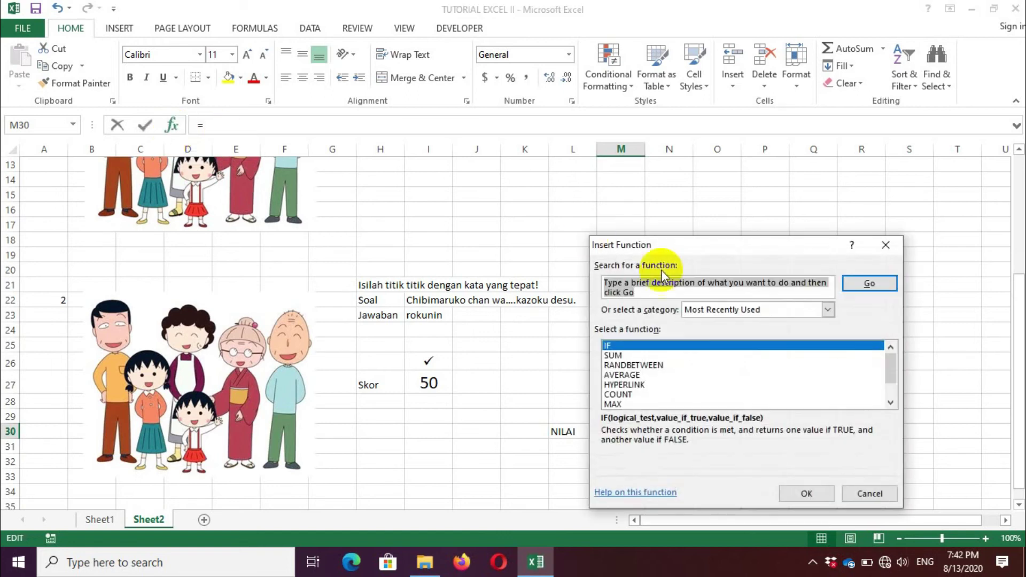
{"action": "left_click", "coordinate": [619, 355]}
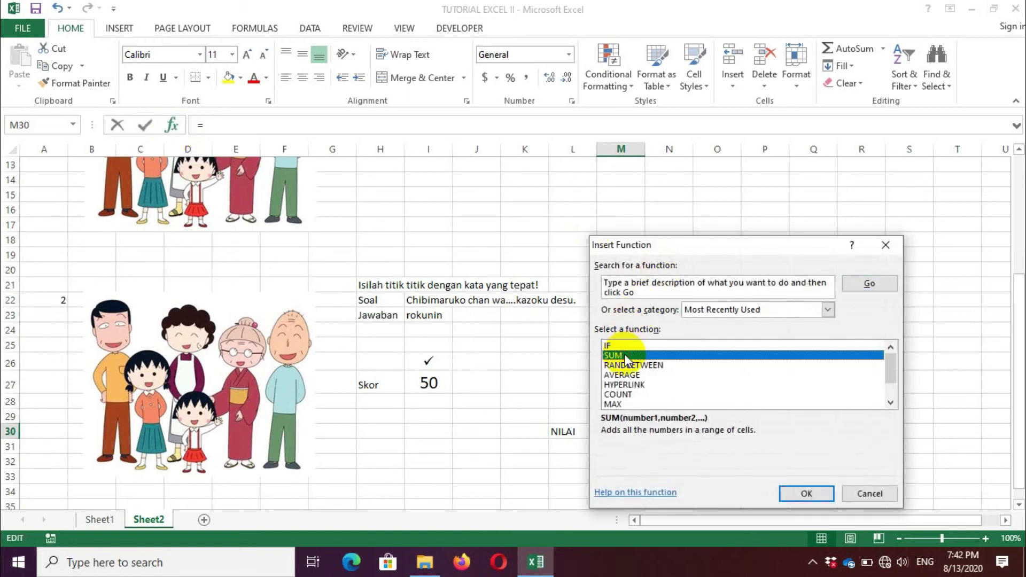
{"action": "left_click", "coordinate": [822, 492]}
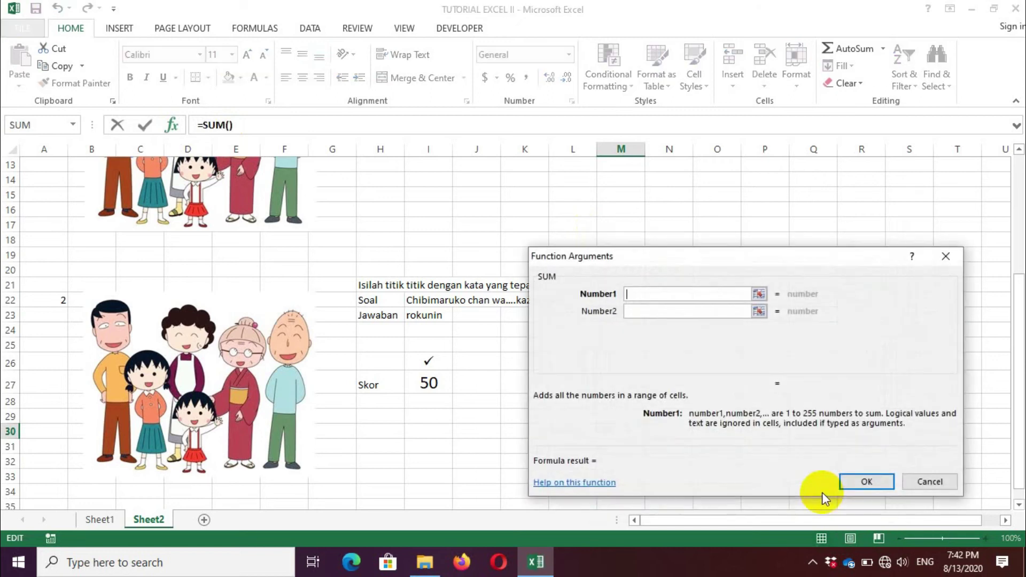
{"action": "left_click", "coordinate": [423, 383]}
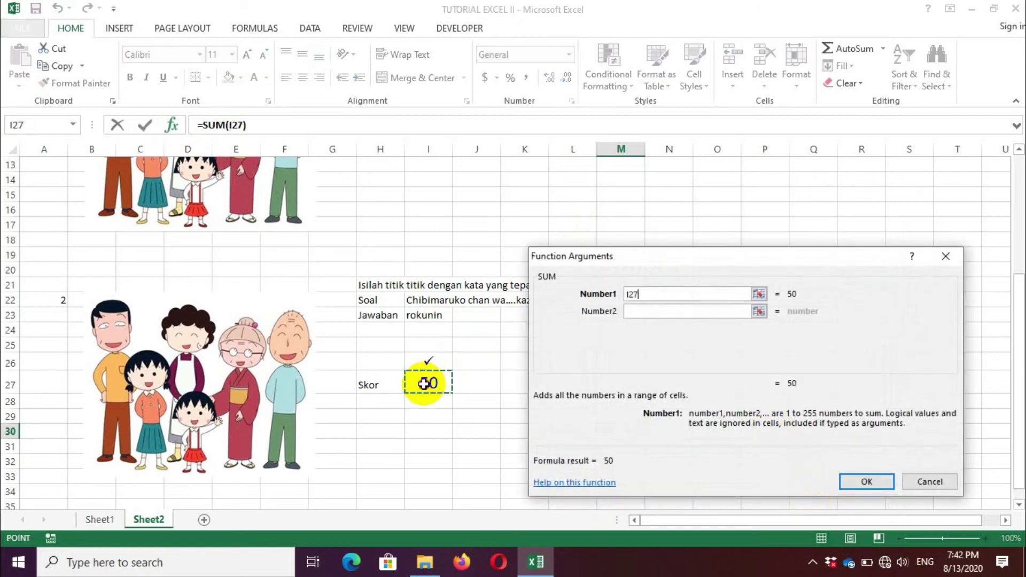
{"action": "left_click", "coordinate": [644, 312]}
{"action": "left_click_drag", "start_coordinate": [1021, 374], "coordinate": [1018, 270]}
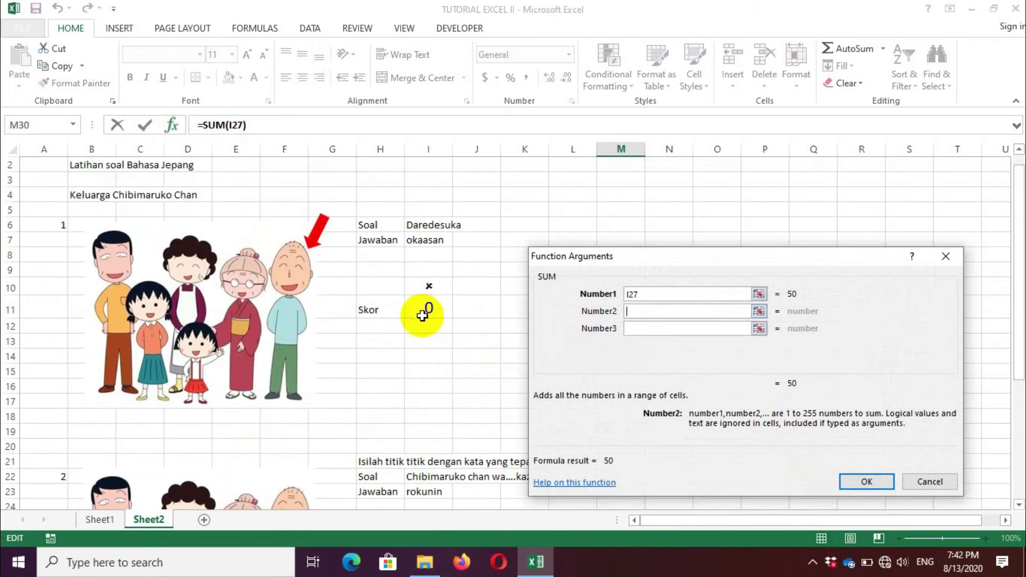
{"action": "left_click", "coordinate": [424, 310]}
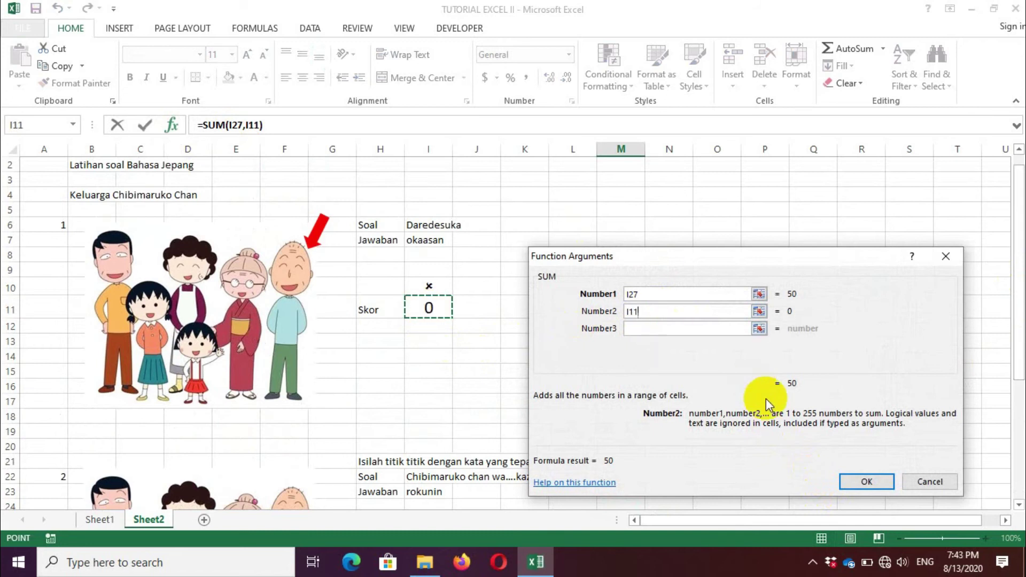
{"action": "left_click", "coordinate": [865, 482]}
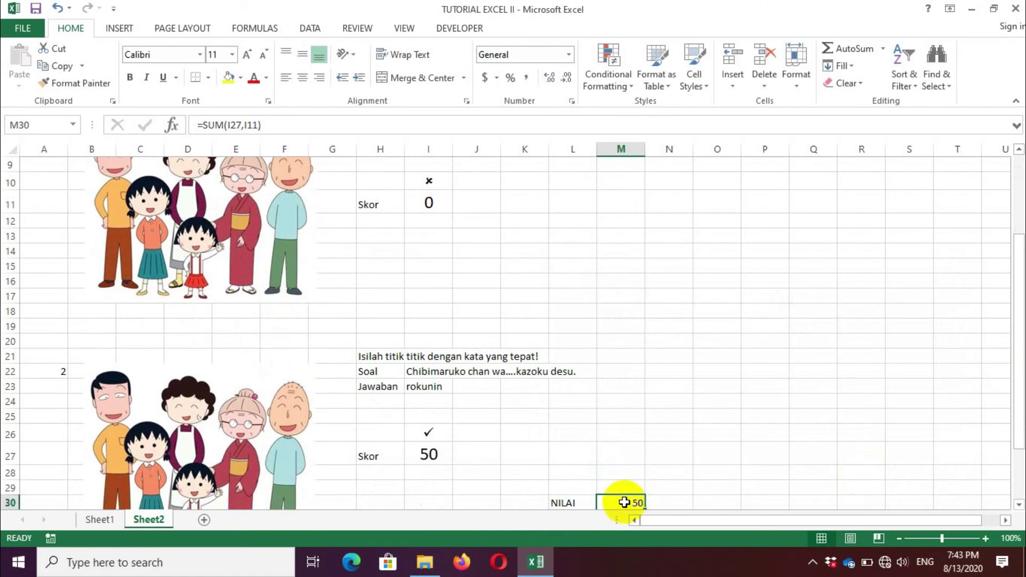
{"action": "left_click", "coordinate": [300, 78]}
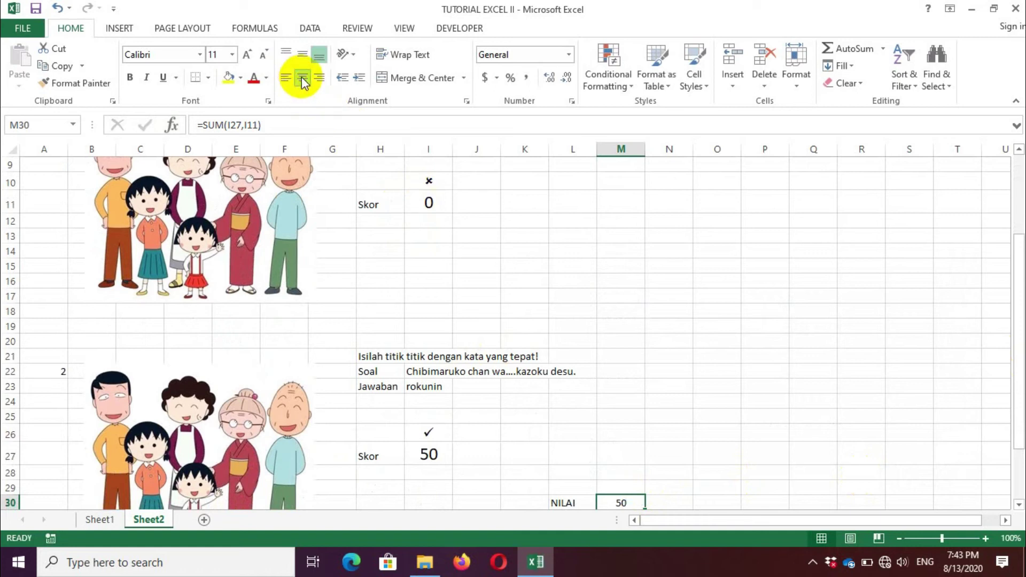
{"action": "left_click", "coordinate": [232, 55]}
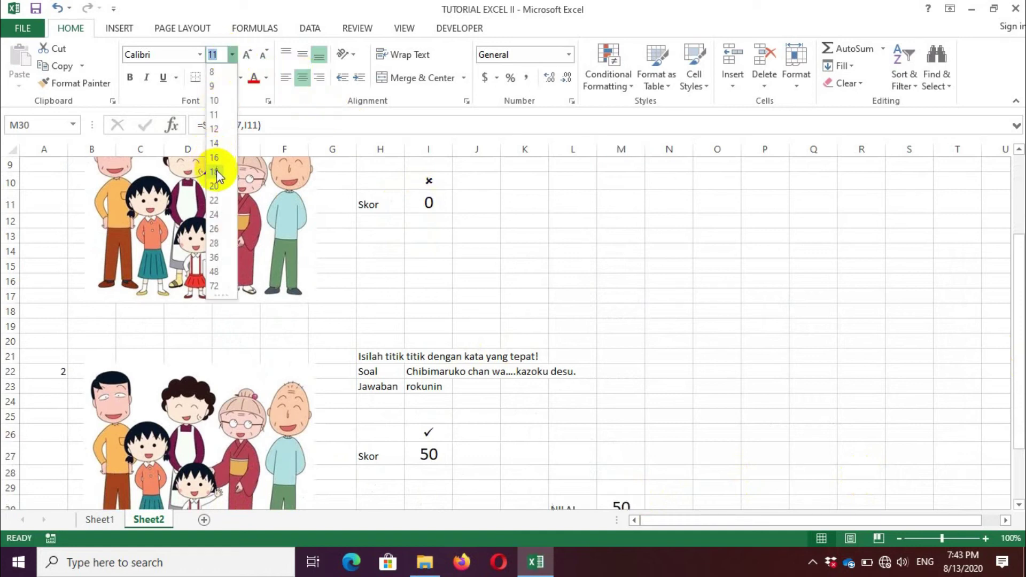
Step: Set the NILAI total to size 20 and change I7's answer back to ojiisan, giving 100
{"action": "left_click", "coordinate": [214, 185]}
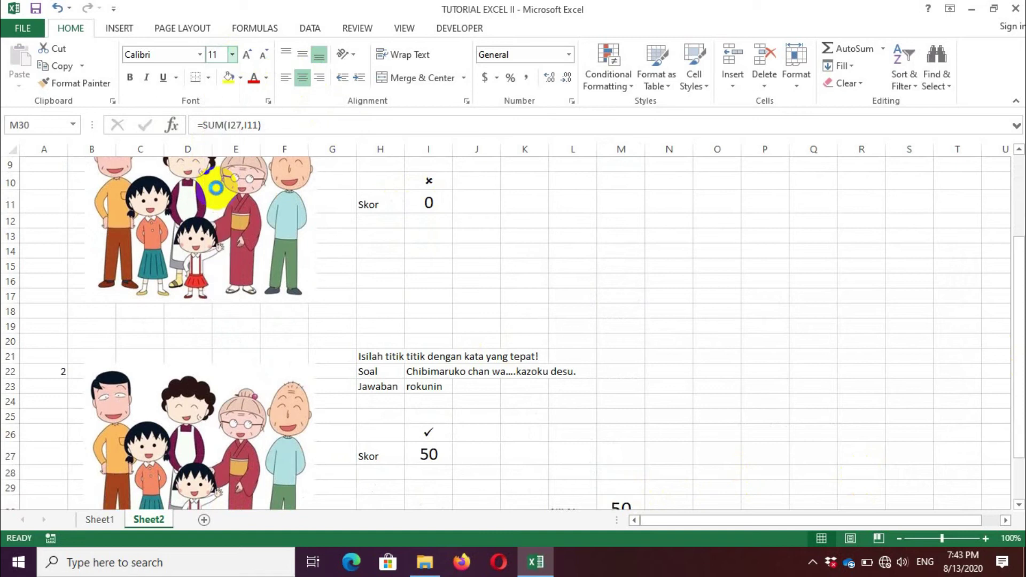
{"action": "left_click", "coordinate": [434, 179]}
{"action": "left_click_drag", "start_coordinate": [1015, 329], "coordinate": [1015, 275]}
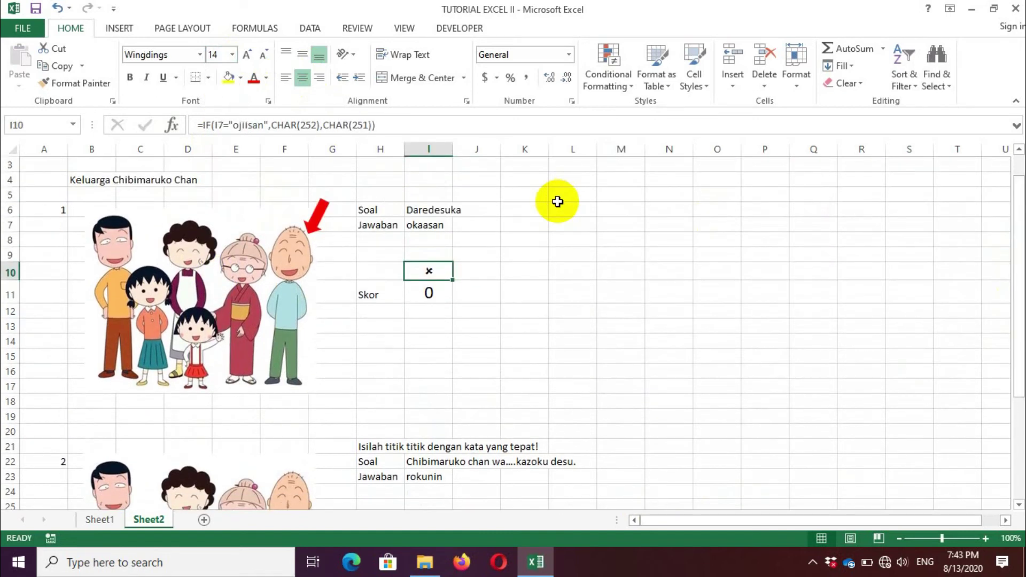
{"action": "left_click", "coordinate": [425, 224]}
{"action": "key", "text": "BackSpace"}
{"action": "type", "text": "ojisan"}
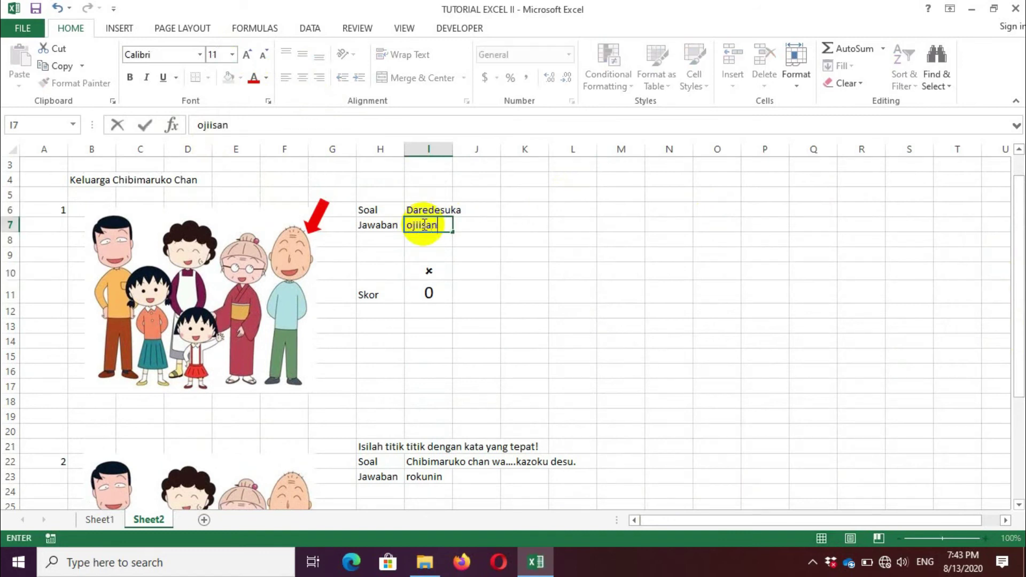
{"action": "key", "text": "Return"}
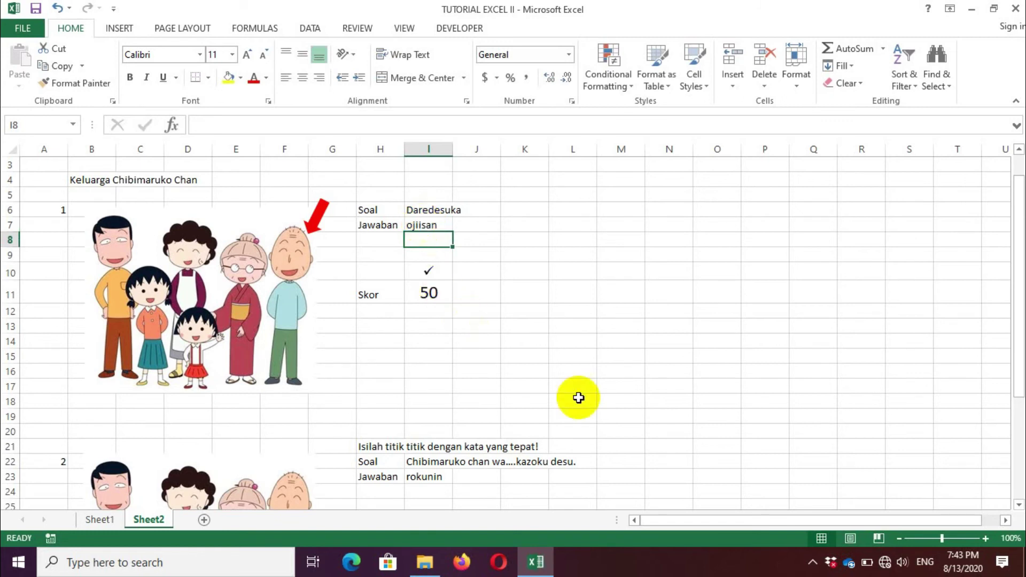
{"action": "left_click_drag", "start_coordinate": [1020, 302], "coordinate": [1020, 414]}
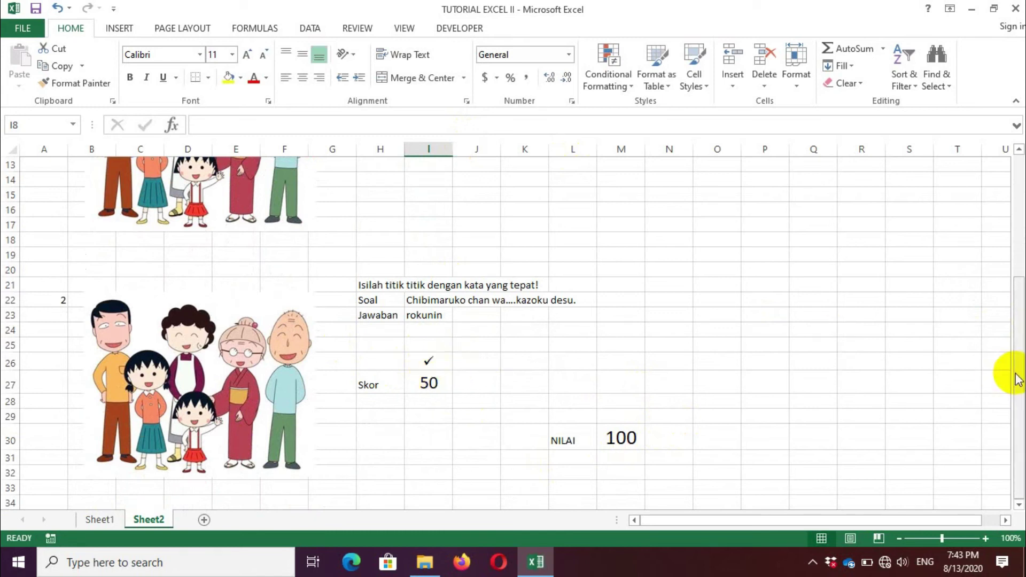
{"action": "left_click_drag", "start_coordinate": [1020, 381], "coordinate": [1018, 297]}
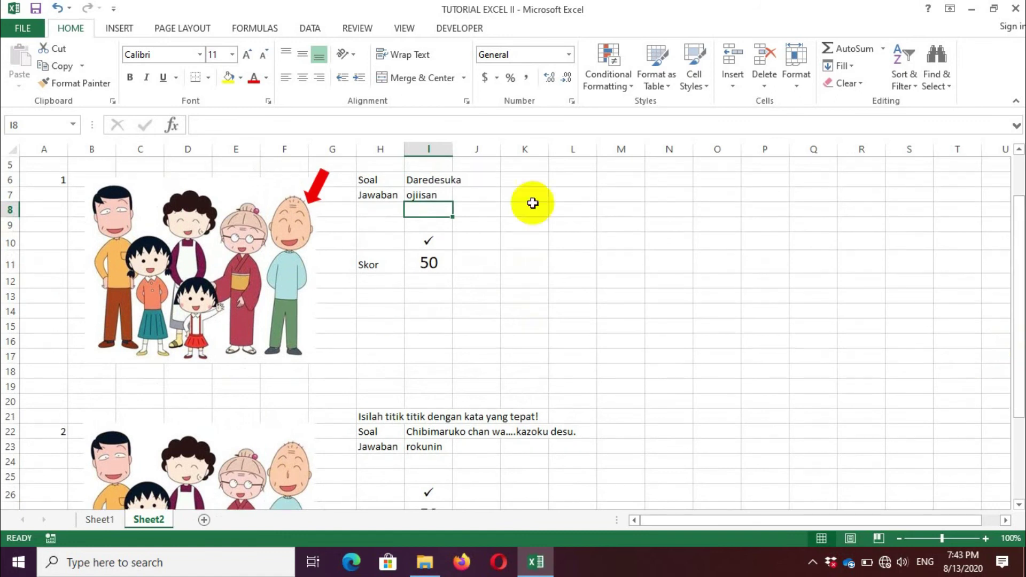
Step: Uncheck Locked in Format Cells' Protection settings for all cells on Sheet2
{"action": "left_click", "coordinate": [13, 147]}
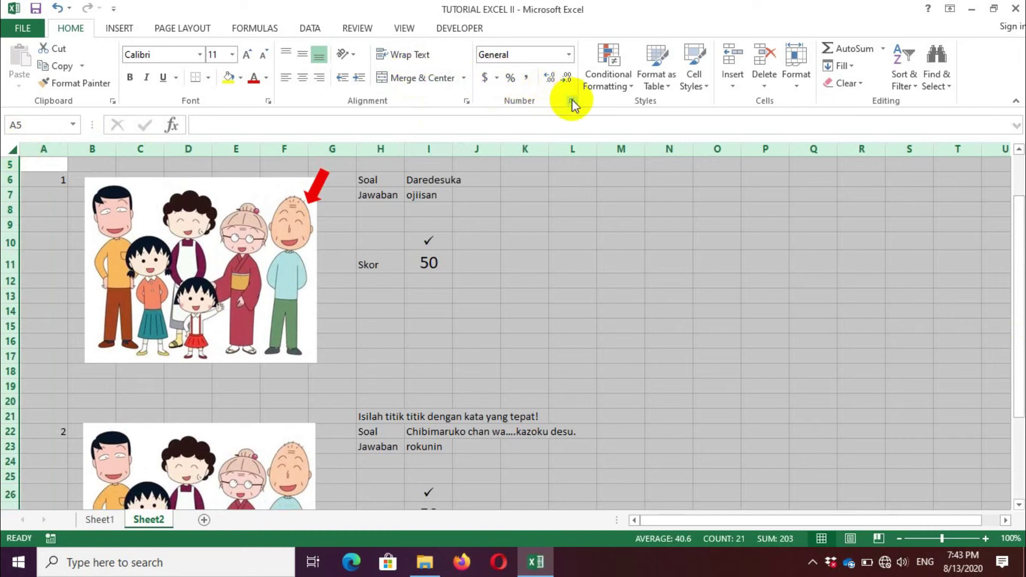
{"action": "left_click", "coordinate": [571, 99]}
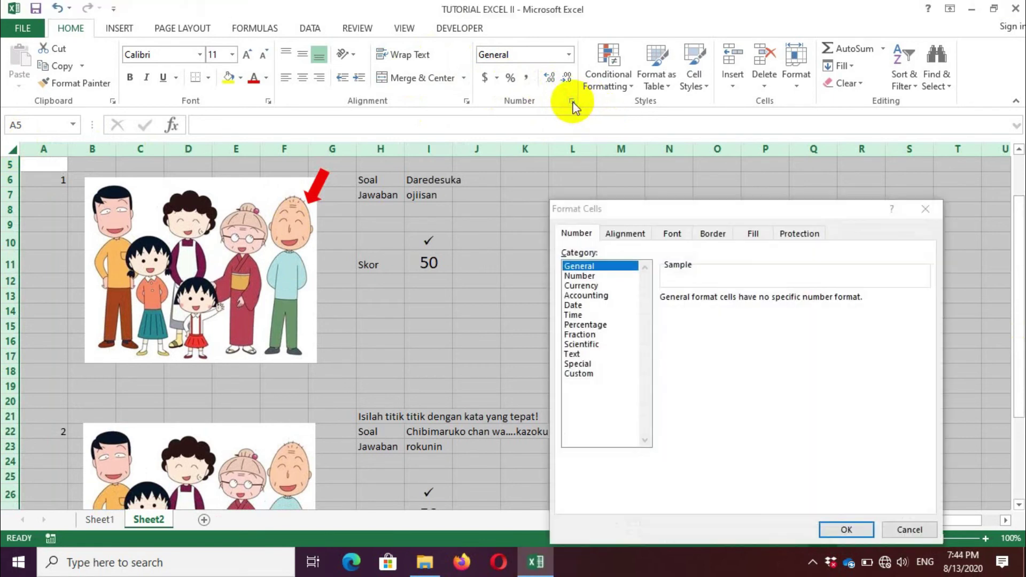
{"action": "left_click", "coordinate": [800, 234]}
{"action": "left_click", "coordinate": [565, 253]}
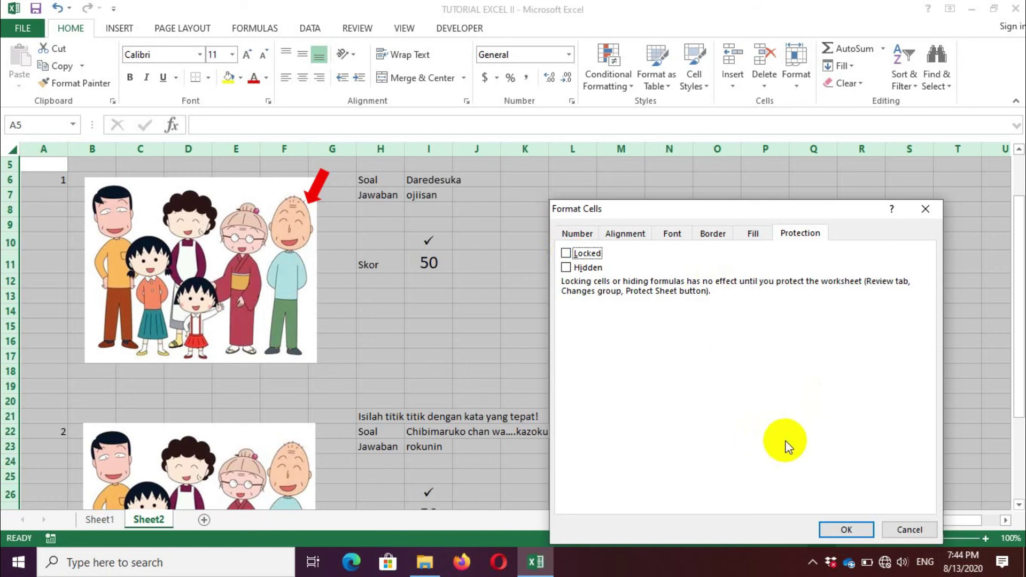
{"action": "left_click", "coordinate": [846, 529]}
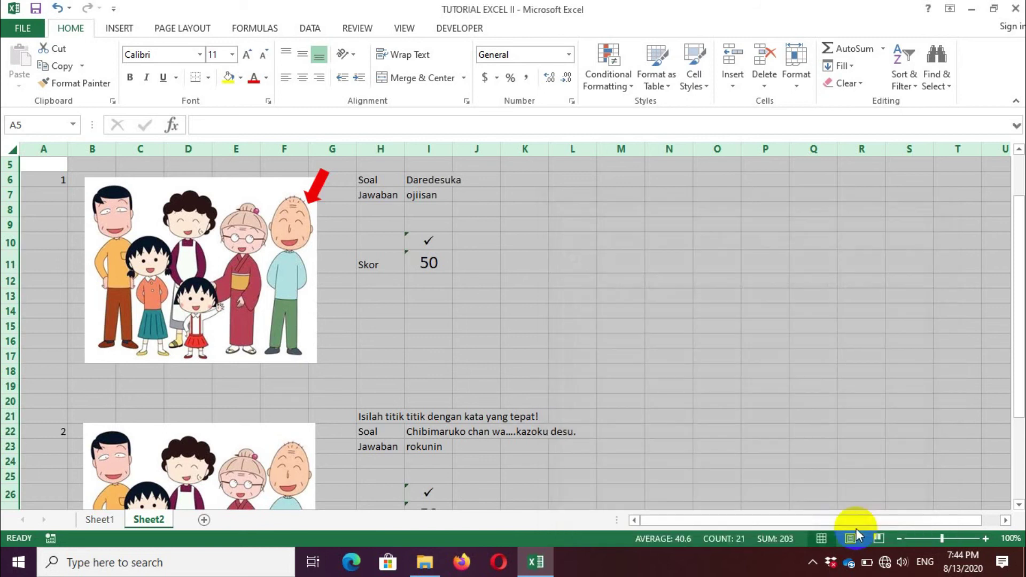
{"action": "left_click", "coordinate": [497, 335]}
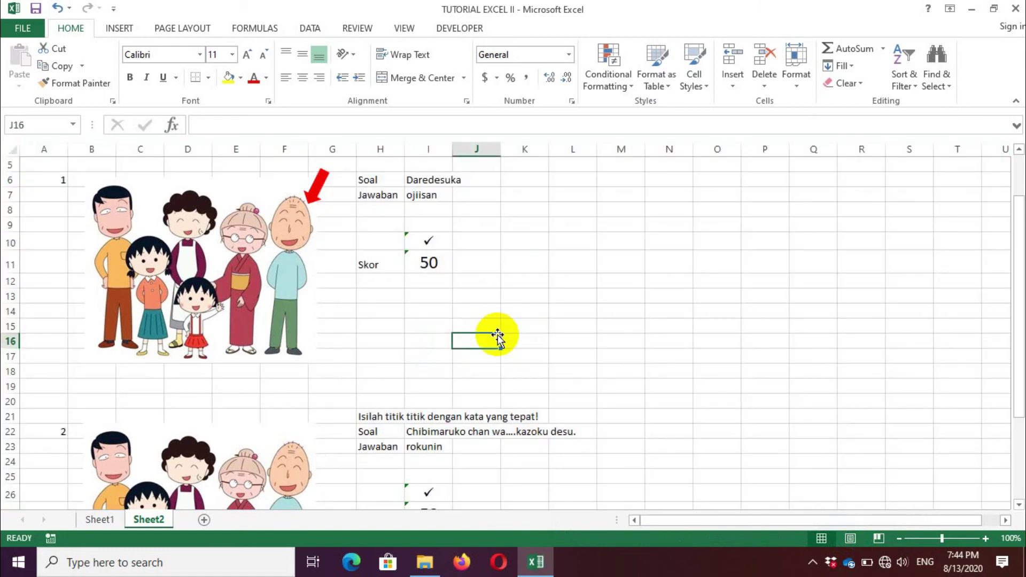
Step: Try selecting I10:I11 and I26, then clear that selection to start over
{"action": "left_click", "coordinate": [441, 238]}
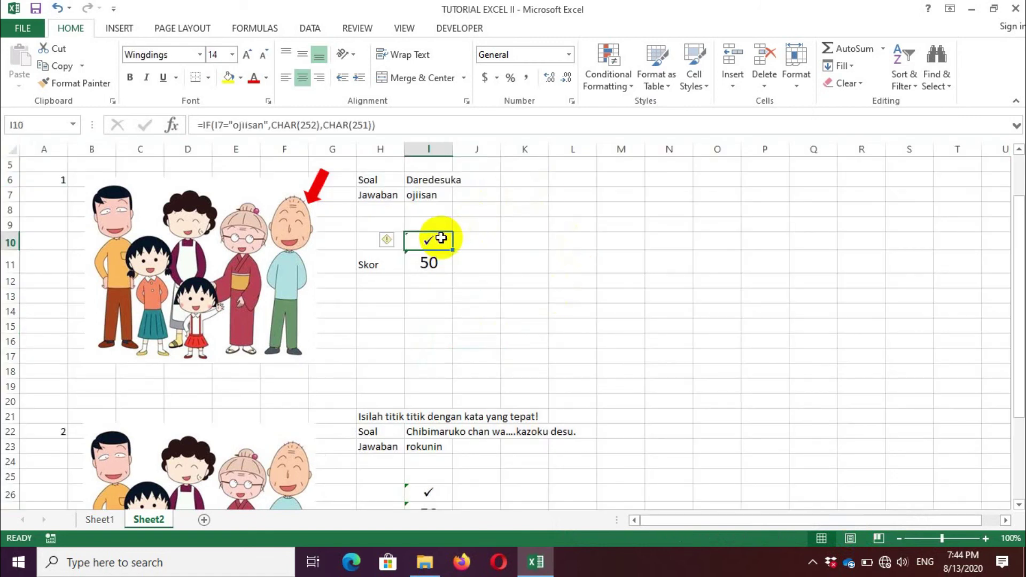
{"action": "left_click_drag", "start_coordinate": [441, 238], "coordinate": [428, 262]}
{"action": "left_click_drag", "start_coordinate": [1021, 259], "coordinate": [1020, 294]}
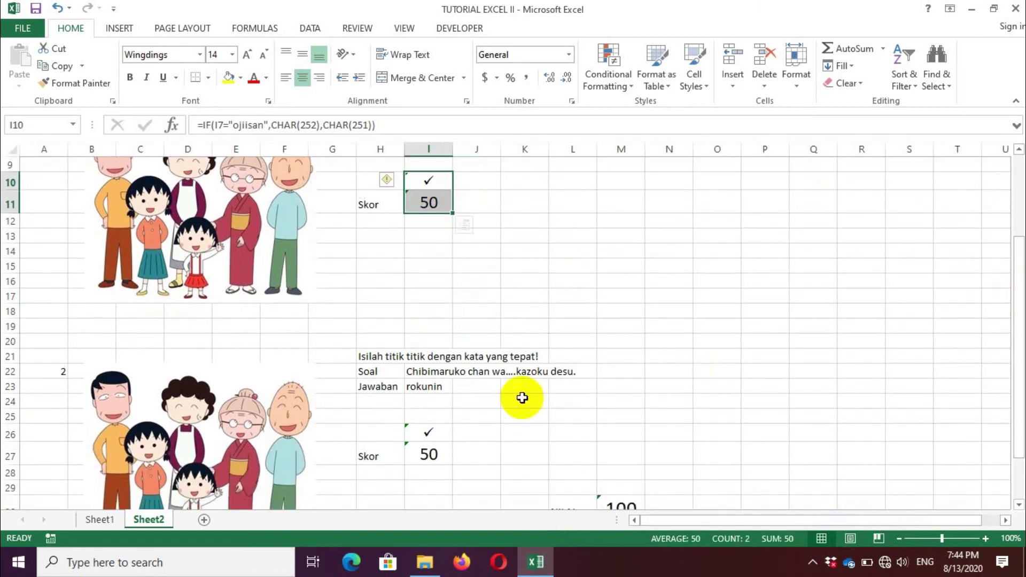
{"action": "left_click", "coordinate": [432, 434]}
{"action": "left_click_drag", "start_coordinate": [435, 436], "coordinate": [435, 436]}
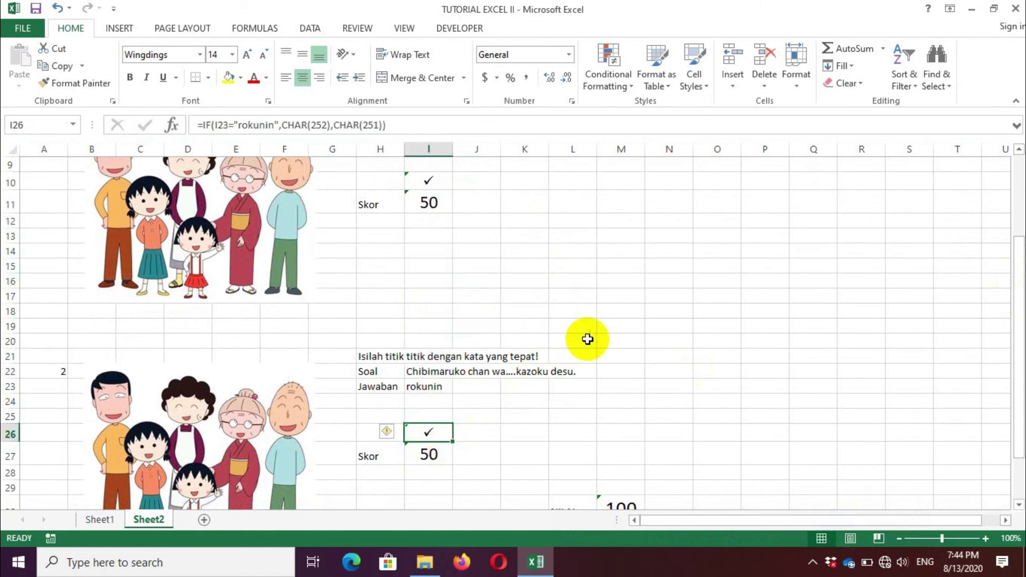
{"action": "left_click", "coordinate": [586, 340]}
Step: Ctrl-select the formula cells I10, I11, I26, I27 and the NILAI total M30
{"action": "left_click", "coordinate": [435, 184]}
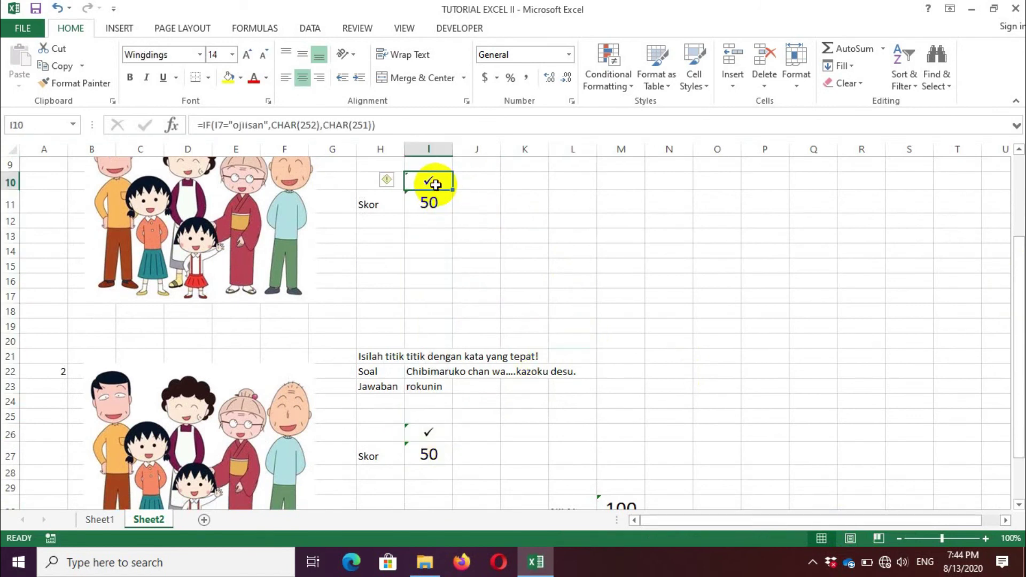
{"action": "left_click", "coordinate": [436, 202], "text": "ctrl"}
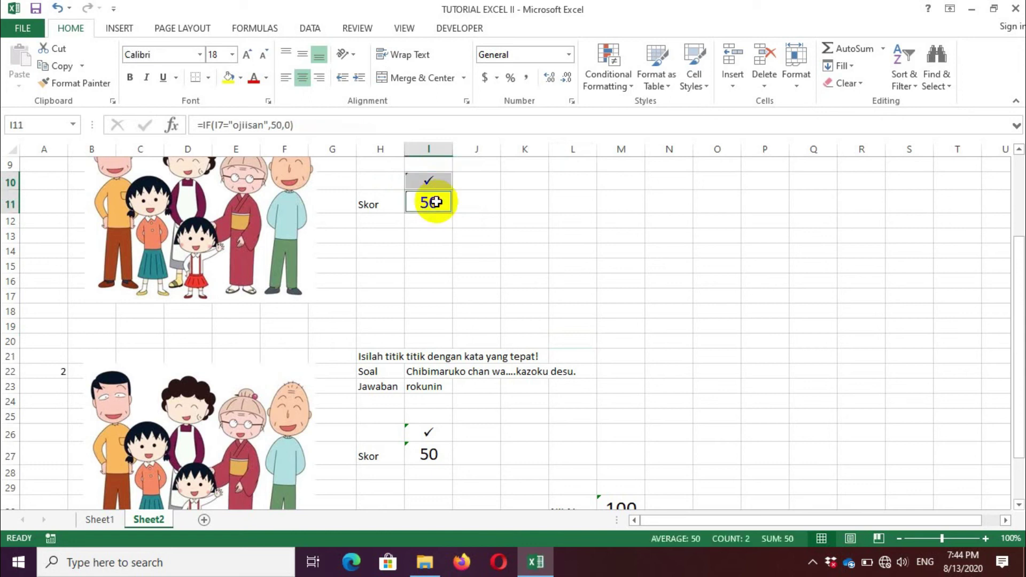
{"action": "left_click", "coordinate": [422, 433], "text": "ctrl"}
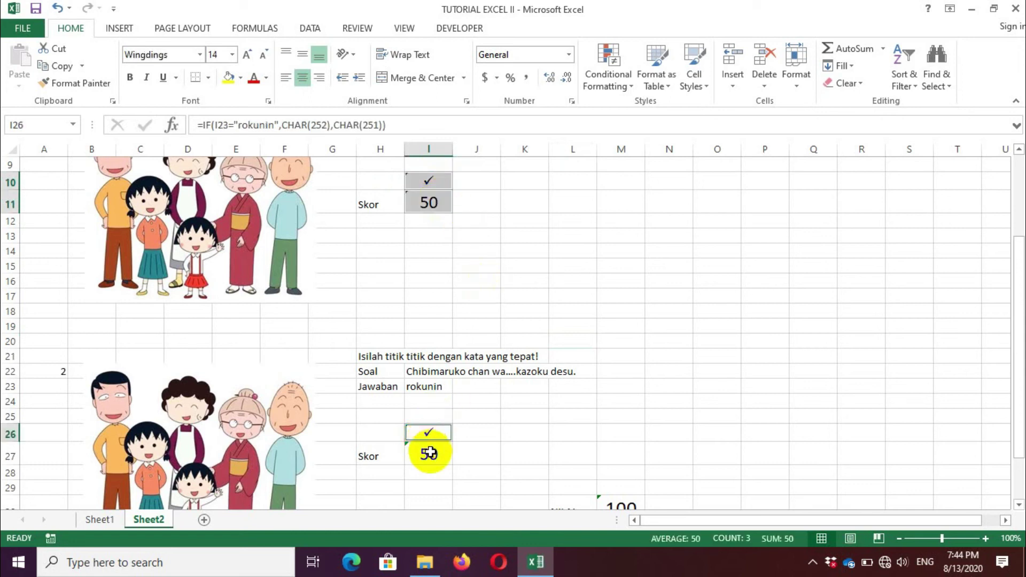
{"action": "left_click", "coordinate": [429, 453], "text": "ctrl"}
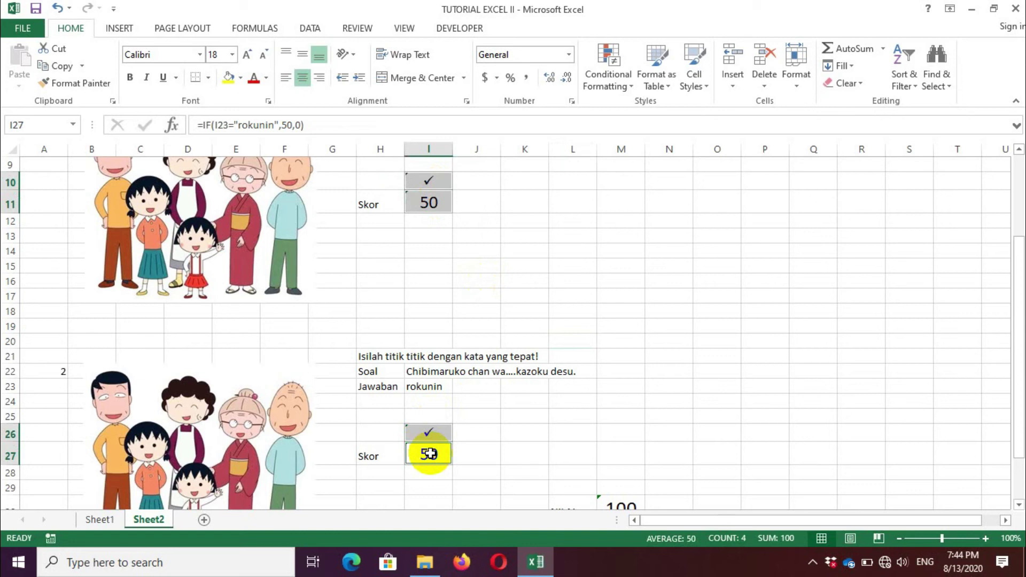
{"action": "left_click_drag", "start_coordinate": [1021, 278], "coordinate": [1021, 295]}
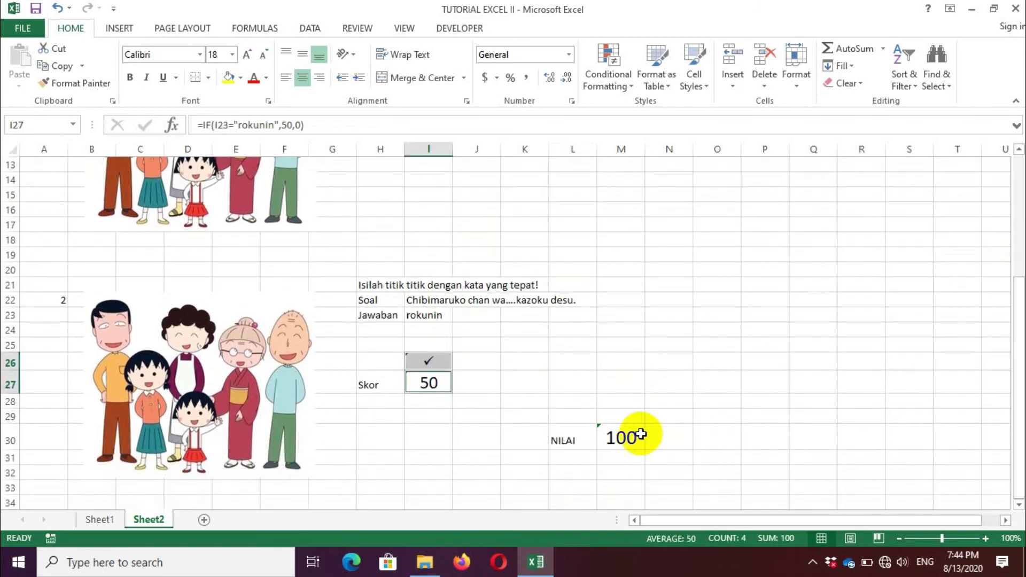
{"action": "left_click", "coordinate": [619, 435]}
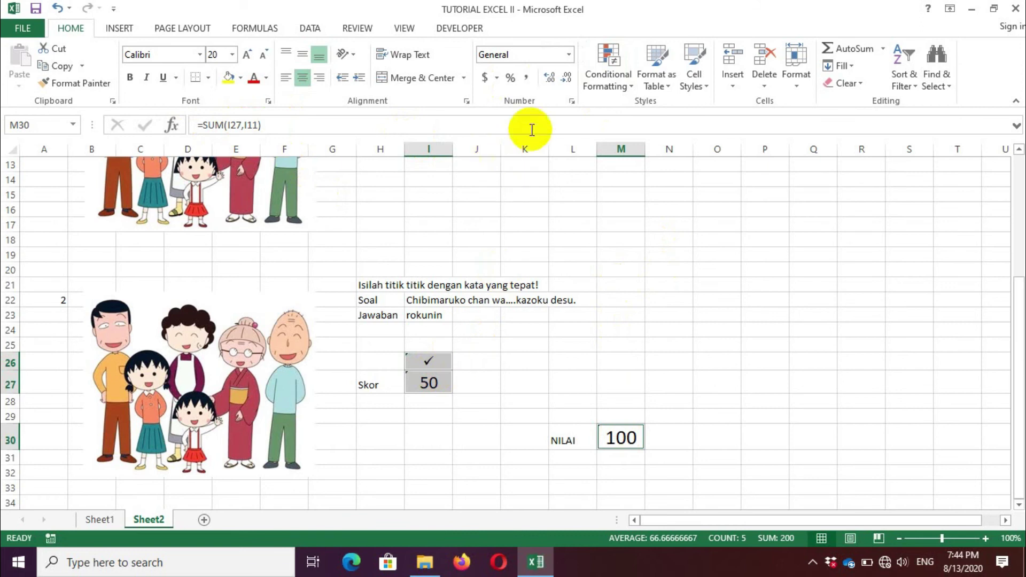
Step: Tick Locked and Hidden on the Format Cells Protection tab for the selected formula cells
{"action": "left_click", "coordinate": [572, 102]}
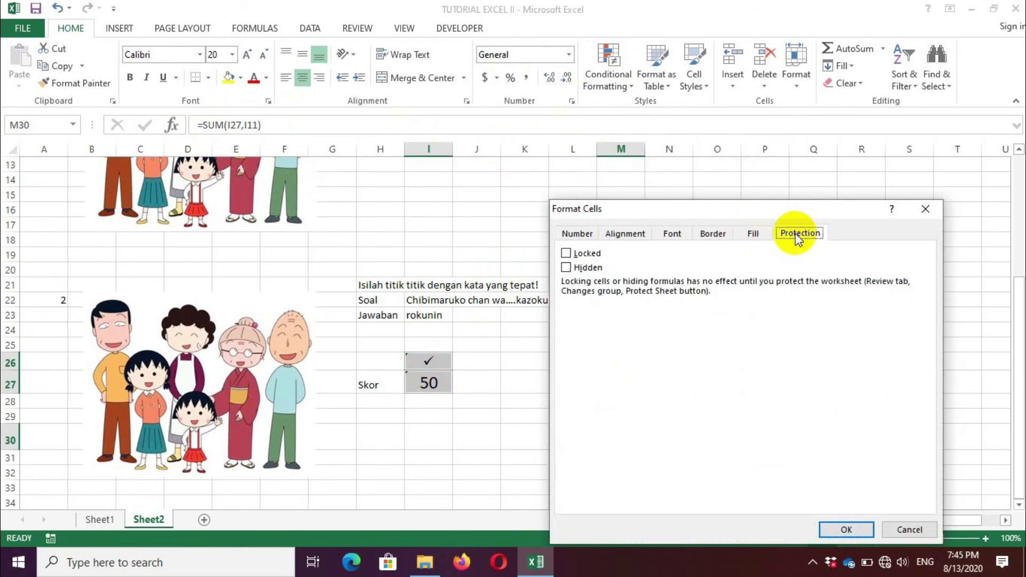
{"action": "left_click", "coordinate": [569, 253]}
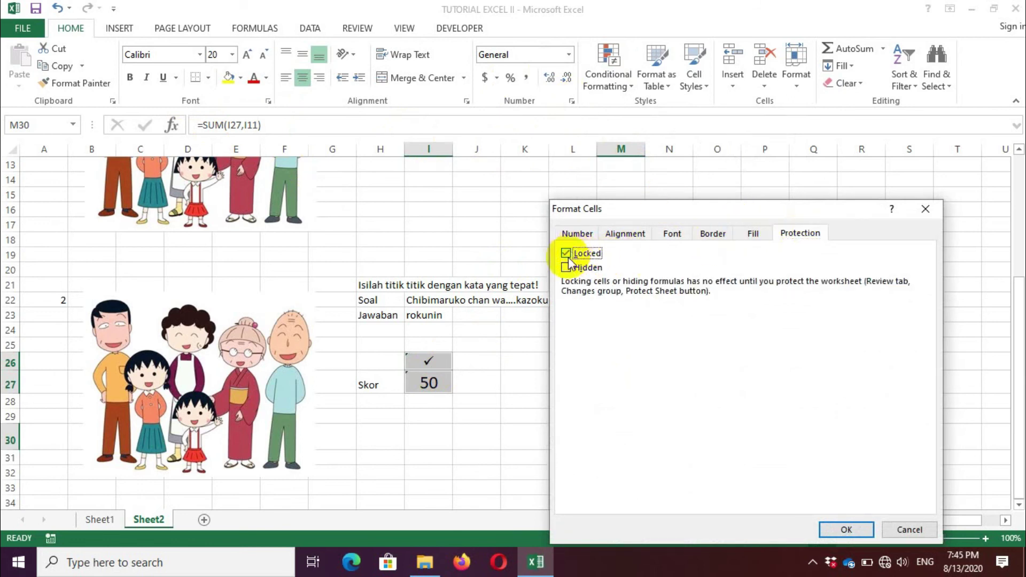
{"action": "left_click", "coordinate": [569, 269]}
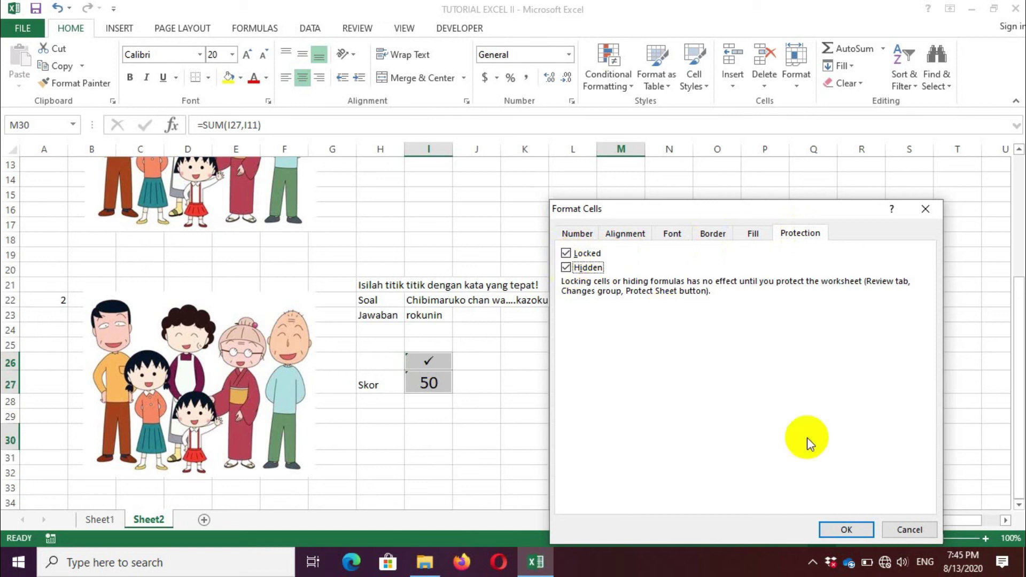
{"action": "left_click", "coordinate": [839, 531]}
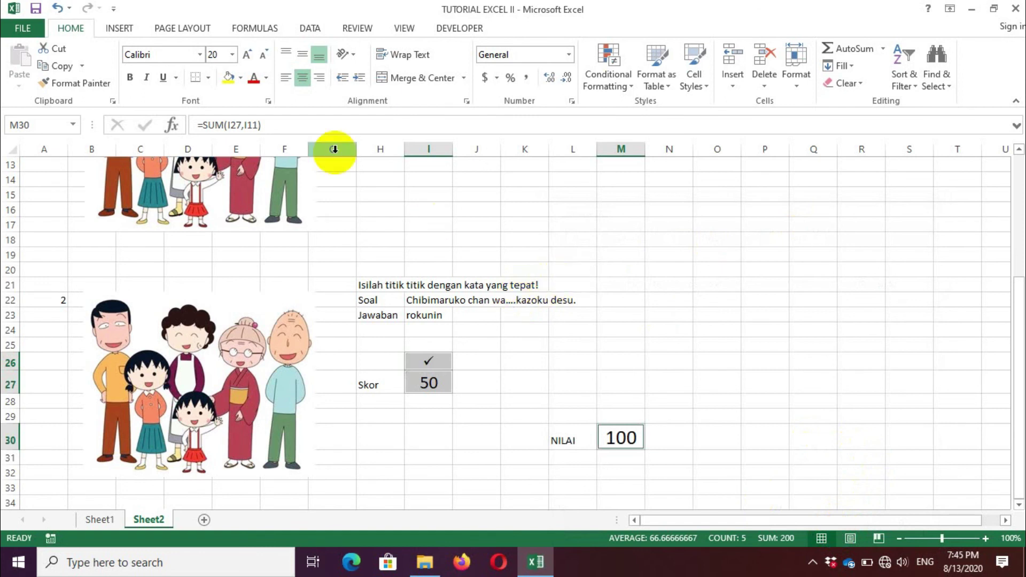
Step: Protect Sheet2 from the Review tab with a password, entering it and confirming it
{"action": "left_click", "coordinate": [351, 29]}
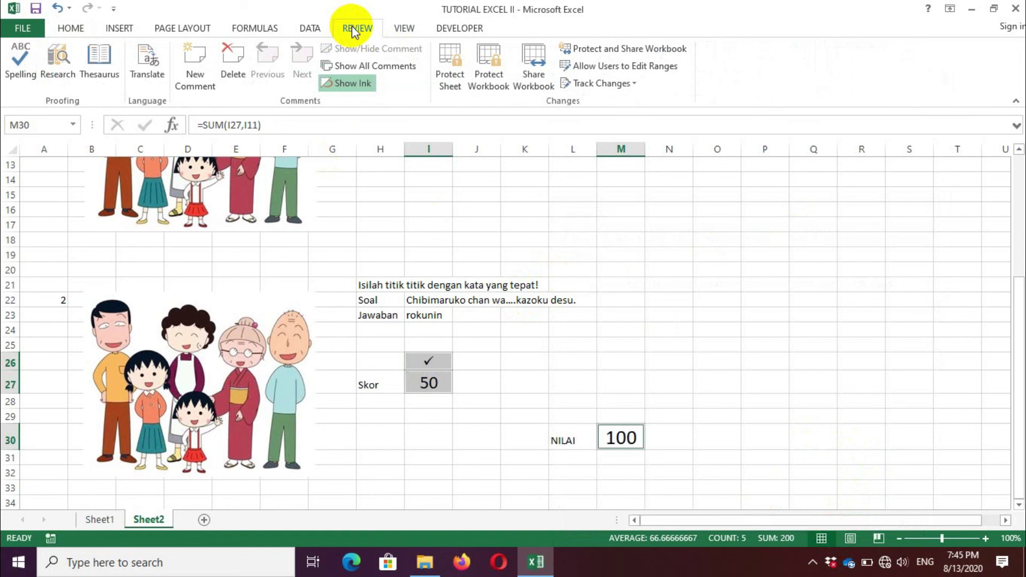
{"action": "left_click", "coordinate": [450, 86]}
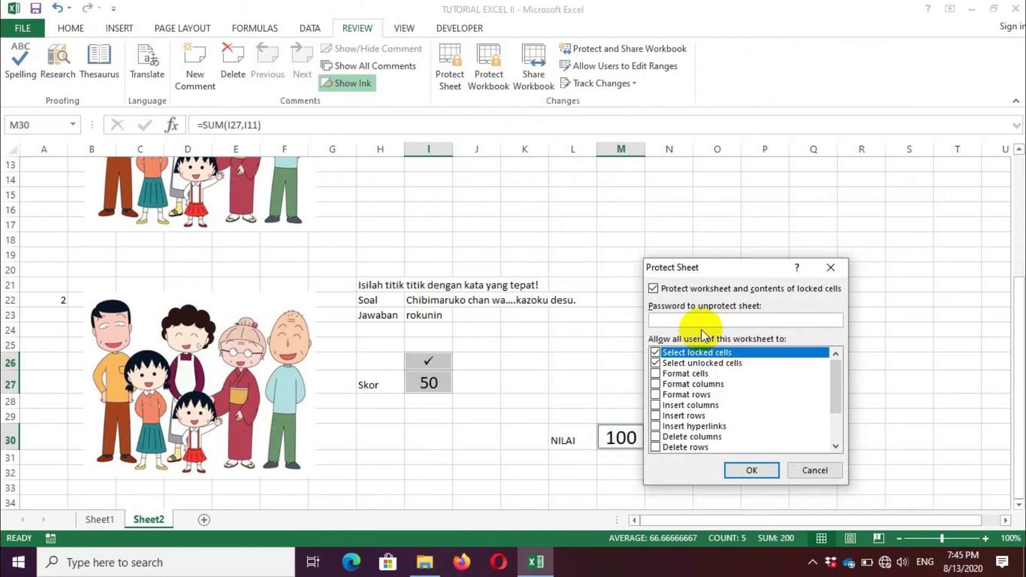
{"action": "type", "text": "123"}
{"action": "left_click", "coordinate": [752, 470]}
{"action": "type", "text": "123"}
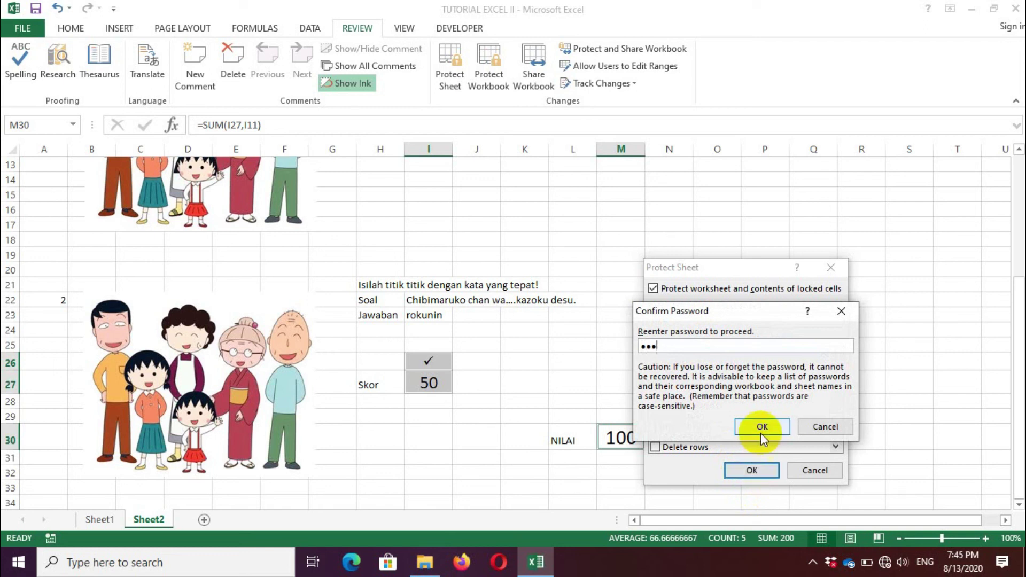
{"action": "left_click", "coordinate": [761, 427]}
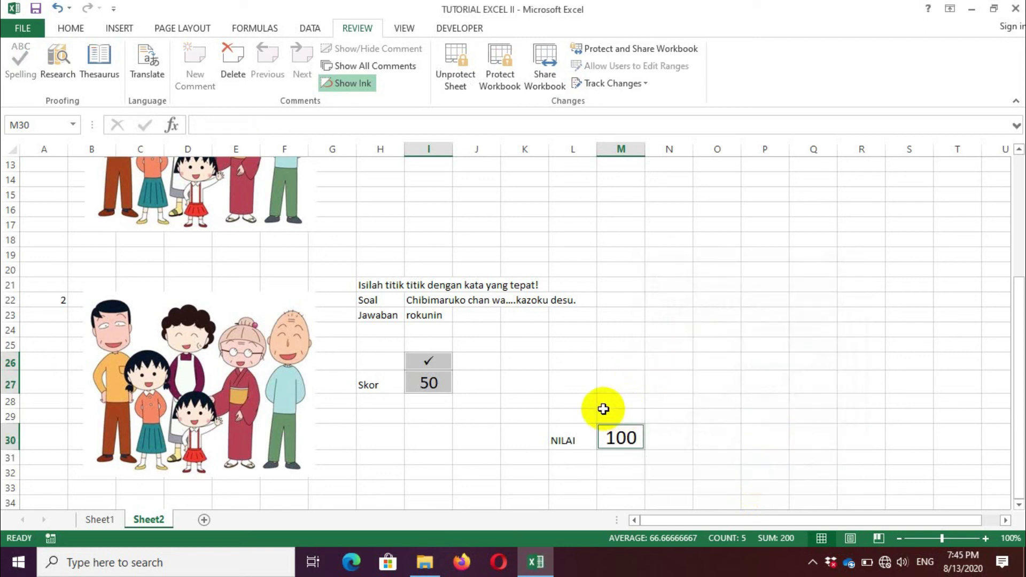
{"action": "left_click", "coordinate": [508, 394]}
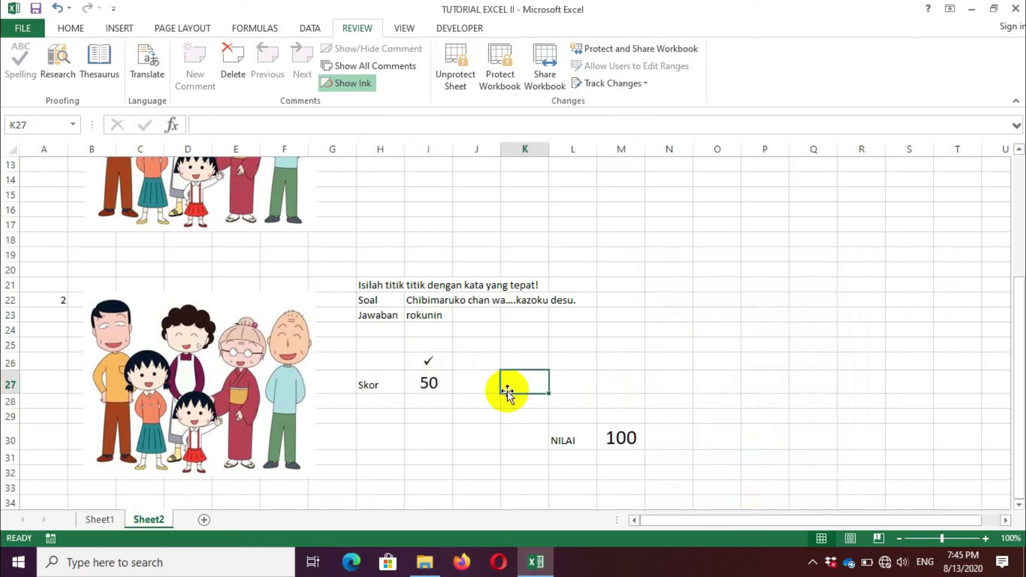
{"action": "left_click", "coordinate": [431, 382]}
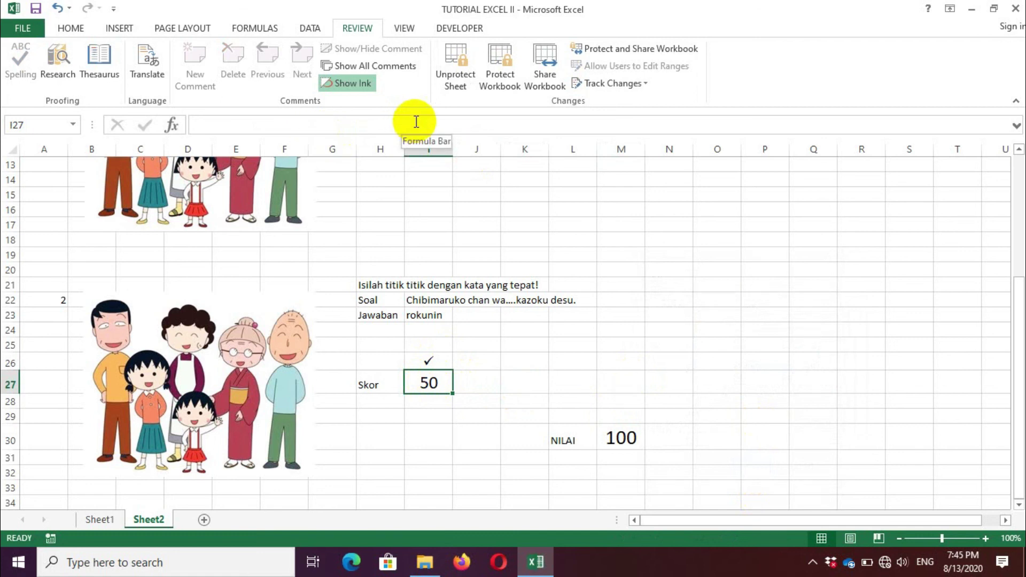
{"action": "left_click", "coordinate": [425, 362]}
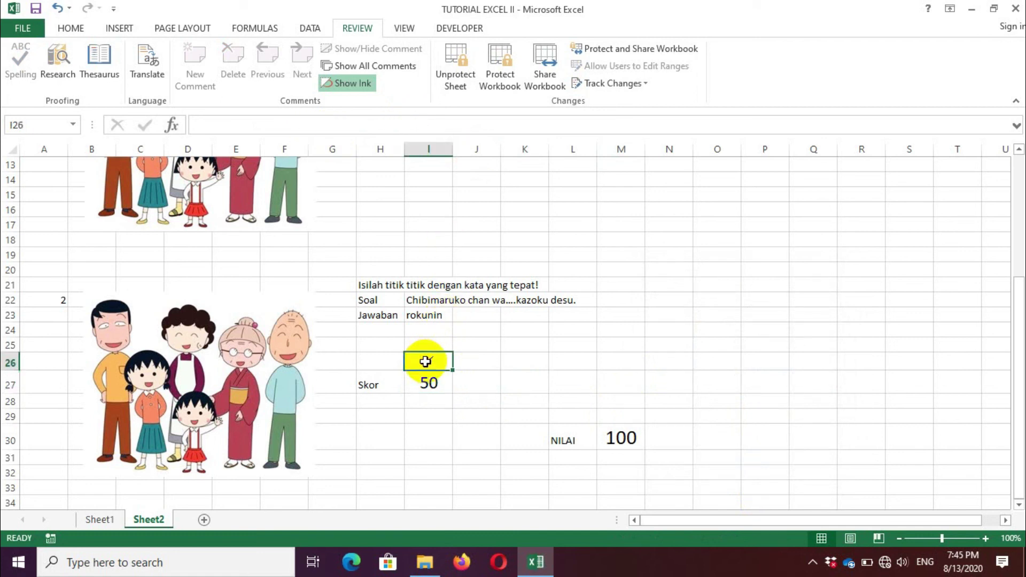
{"action": "left_click", "coordinate": [624, 439]}
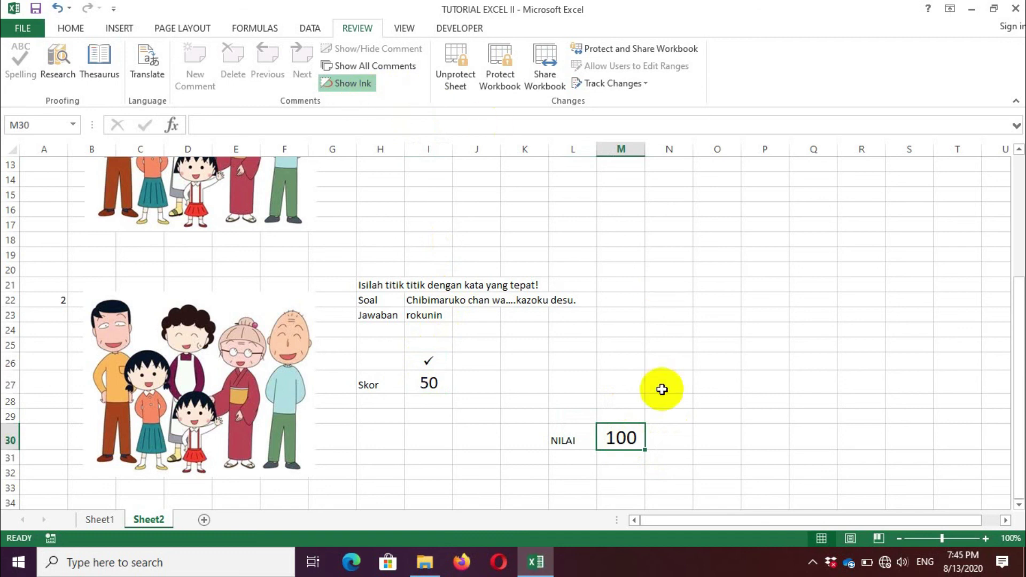
{"action": "key", "text": "Delete"}
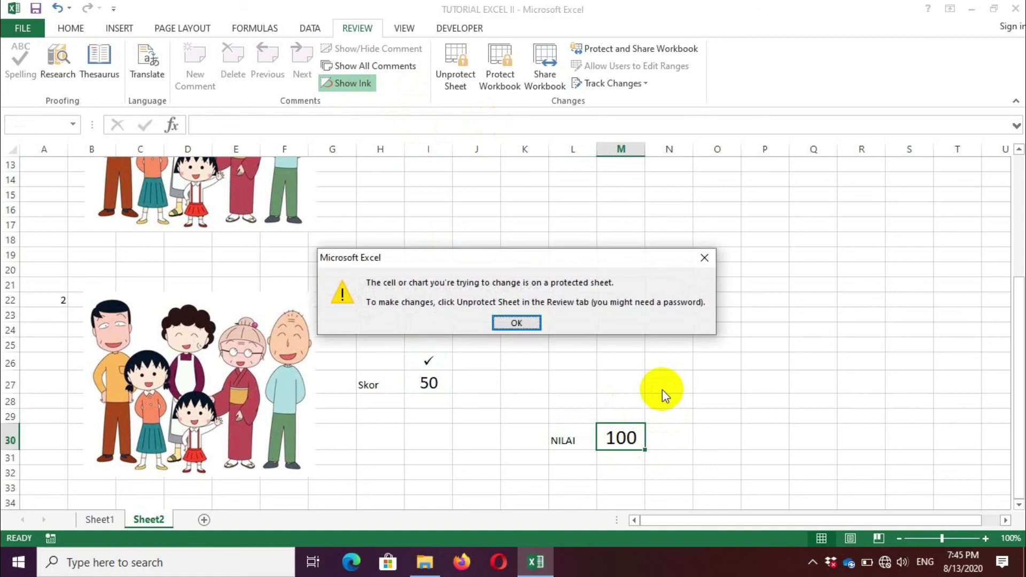
{"action": "left_click", "coordinate": [516, 323]}
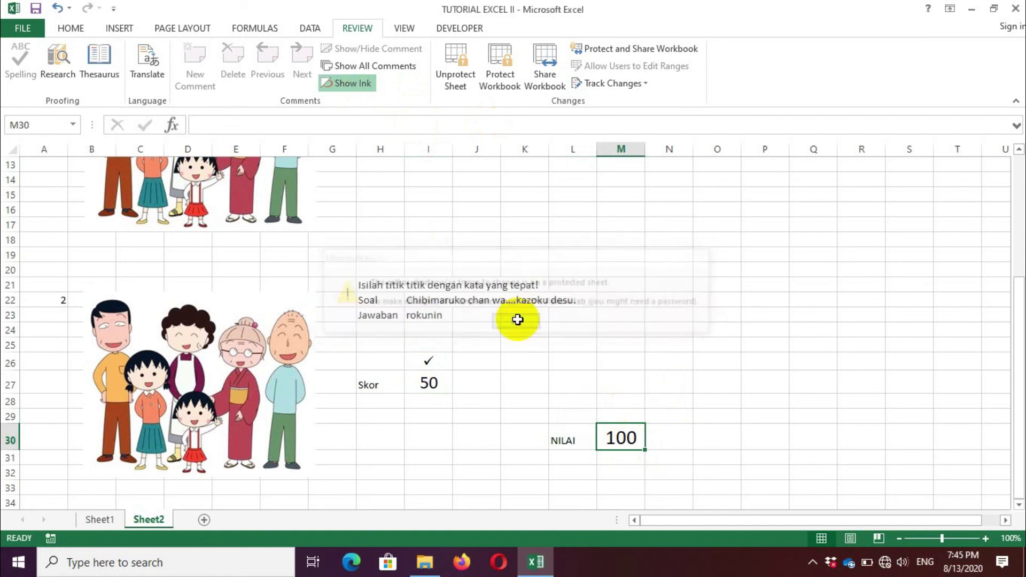
{"action": "left_click", "coordinate": [432, 319]}
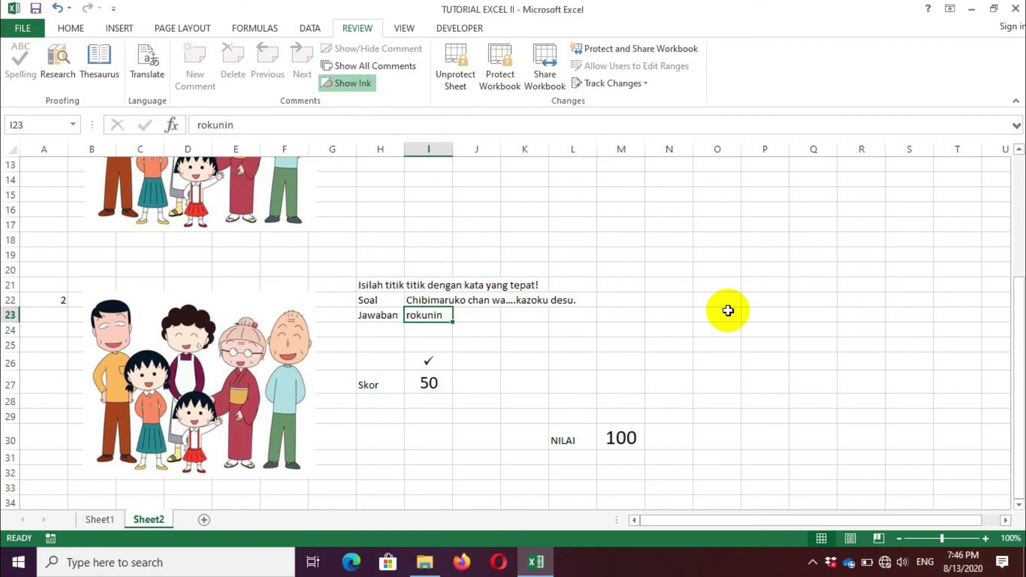
{"action": "key", "text": "Delete"}
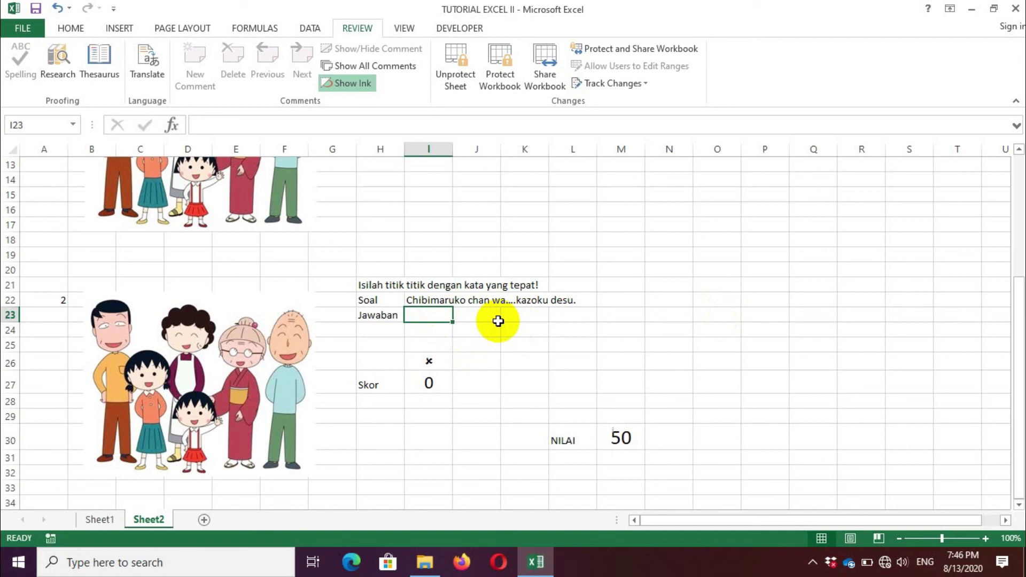
{"action": "type", "text": "hitori"}
{"action": "key", "text": "Return"}
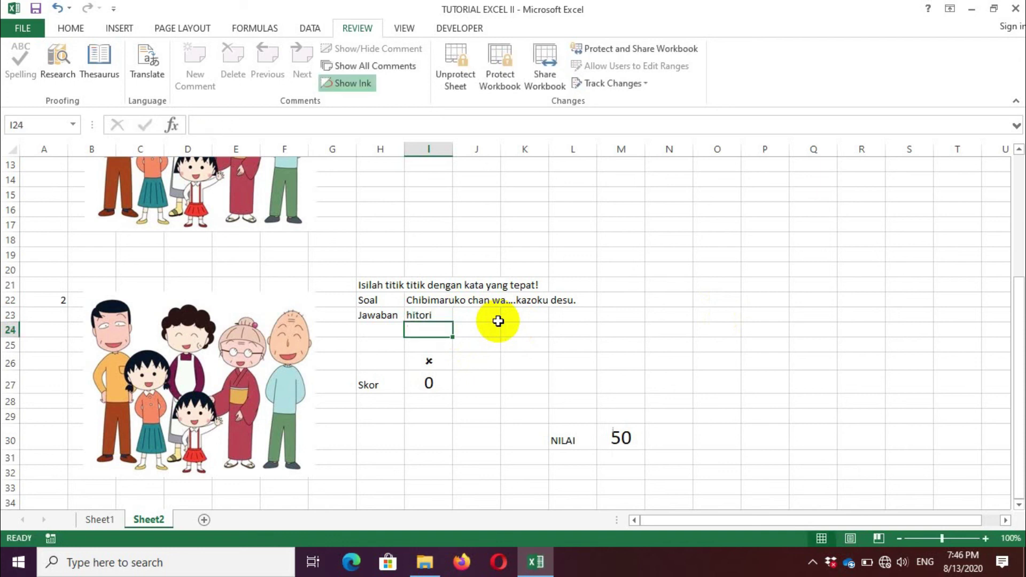
{"action": "left_click", "coordinate": [443, 314]}
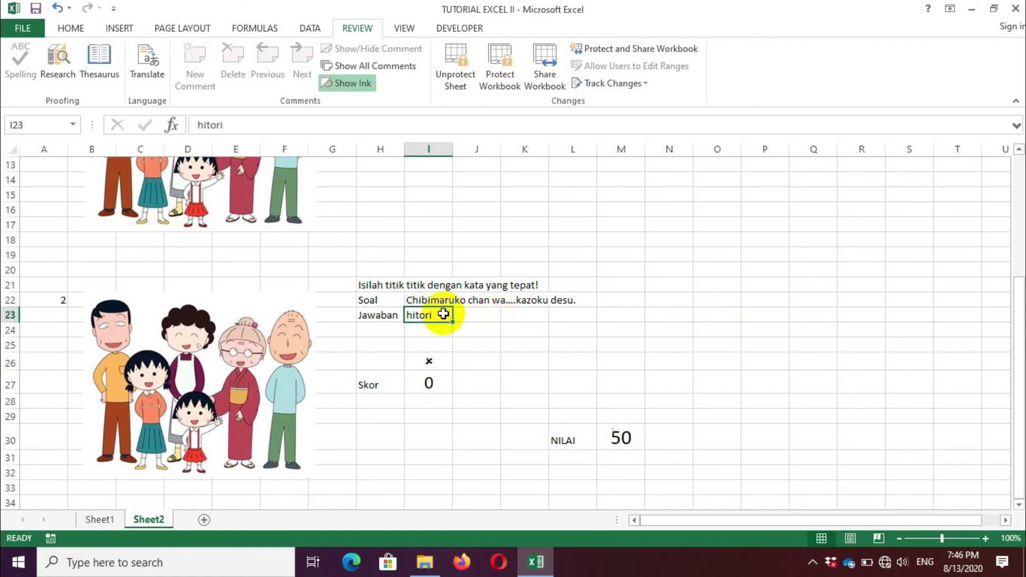
{"action": "type", "text": "rokunin"}
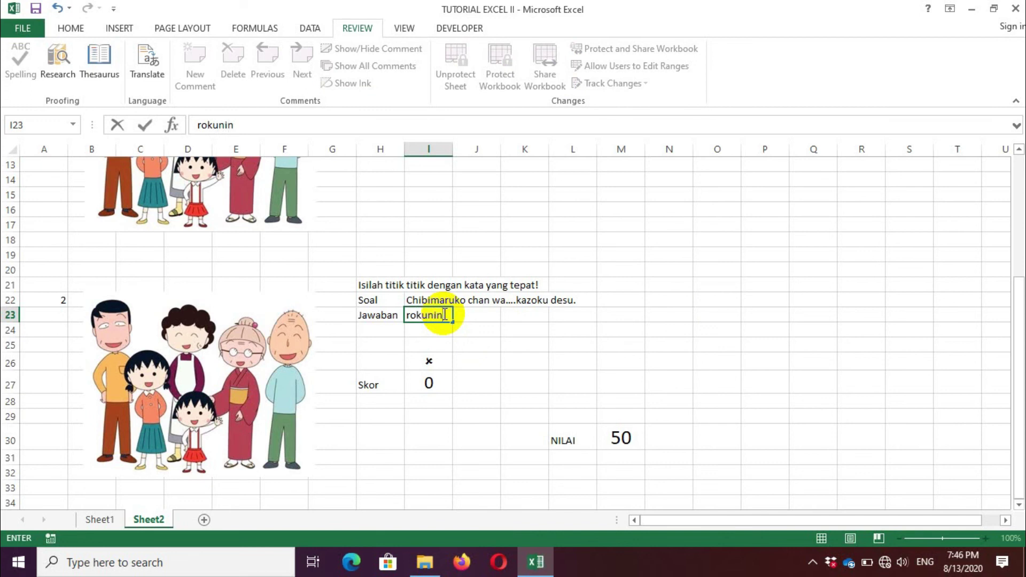
{"action": "key", "text": "Return"}
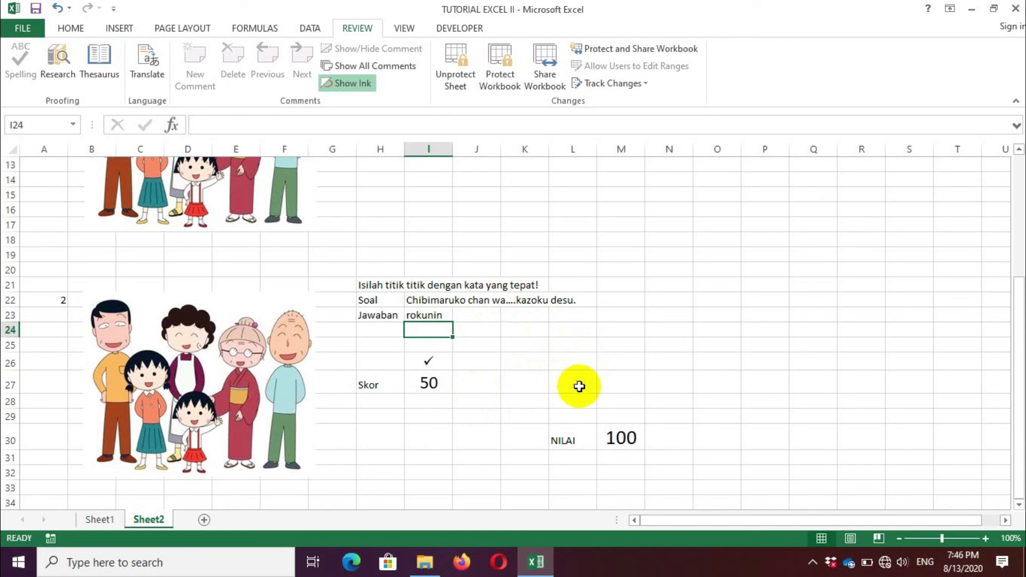
{"action": "left_click_drag", "start_coordinate": [1018, 328], "coordinate": [1014, 65]}
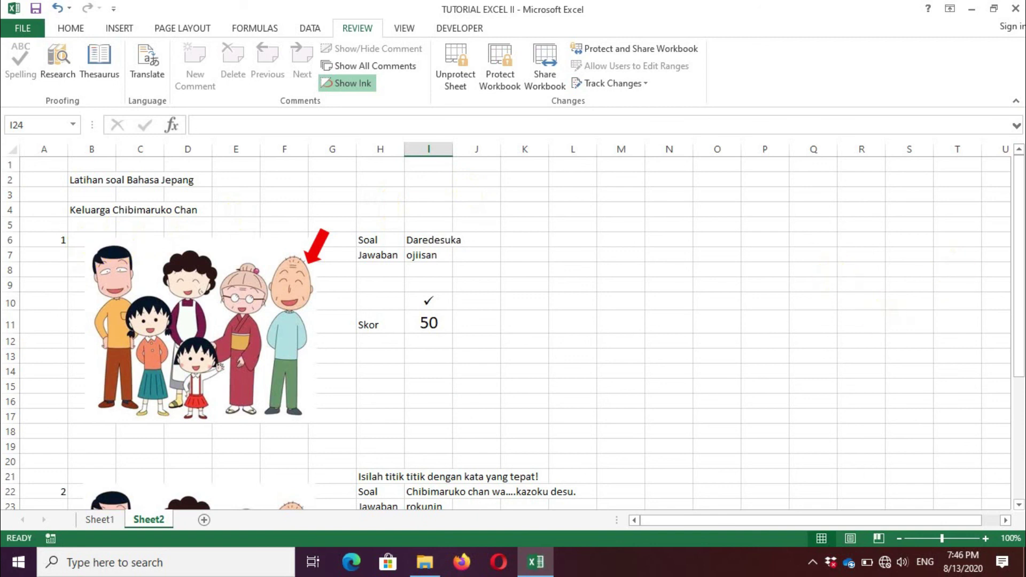
{"action": "left_click_drag", "start_coordinate": [1017, 210], "coordinate": [1020, 387]}
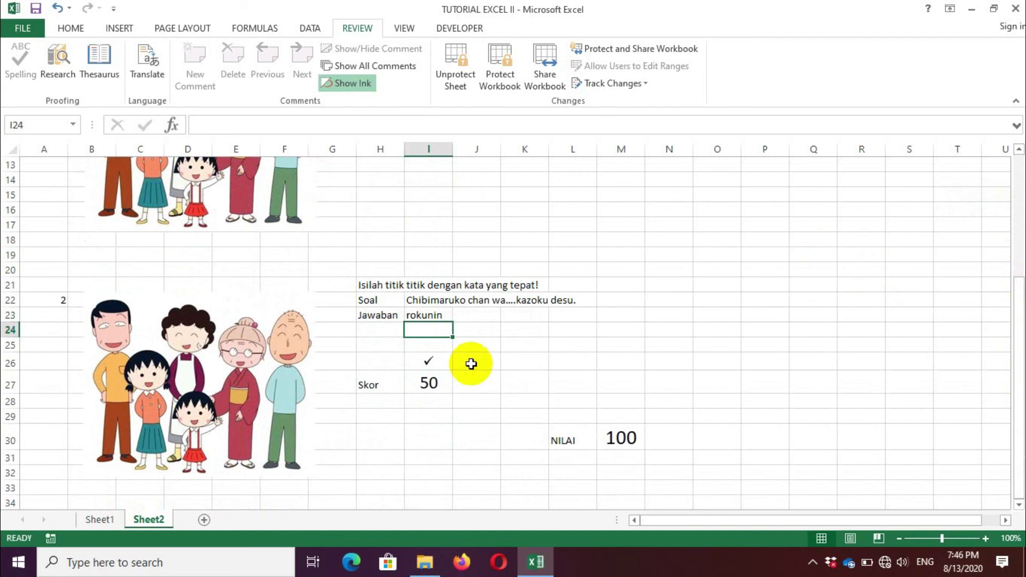